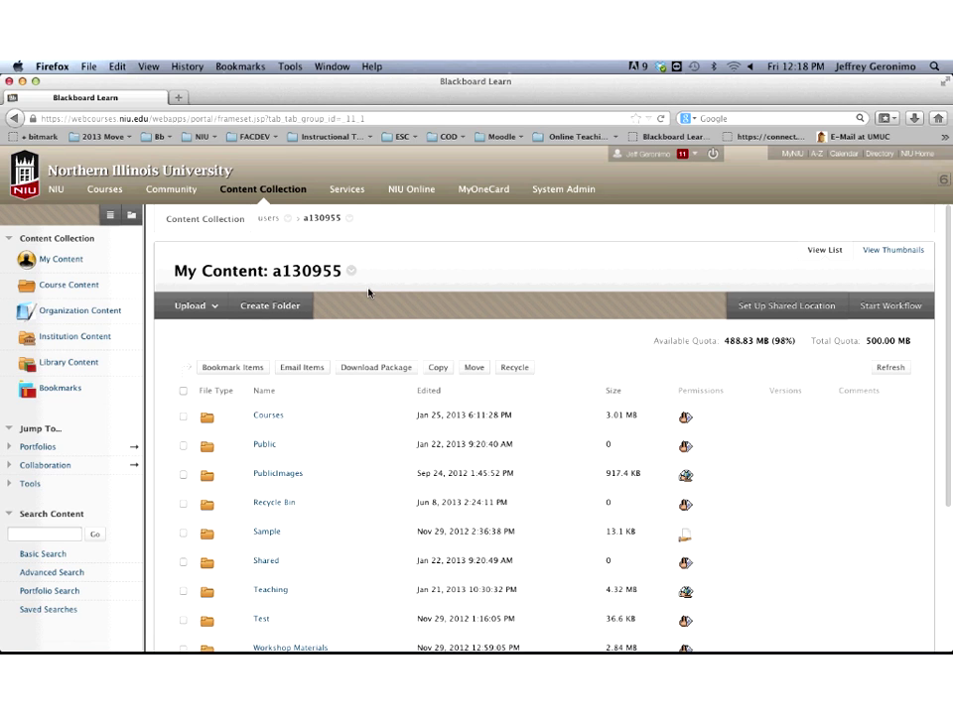
Hide the browser's Bookmarks Toolbar
click(290, 67)
mouse_move(144, 66)
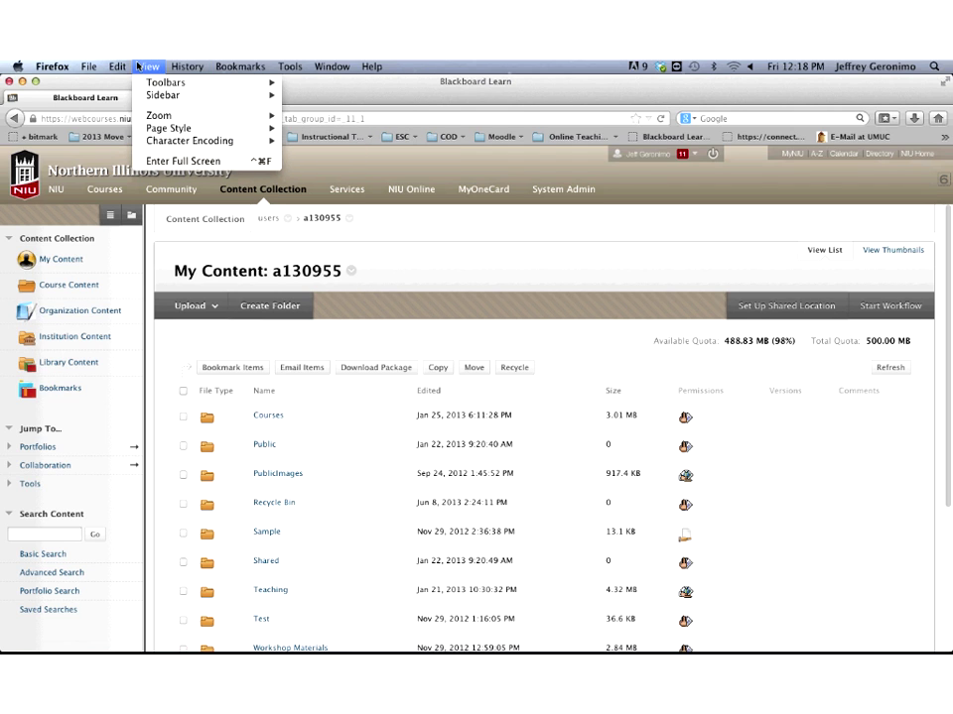
mouse_move(229, 83)
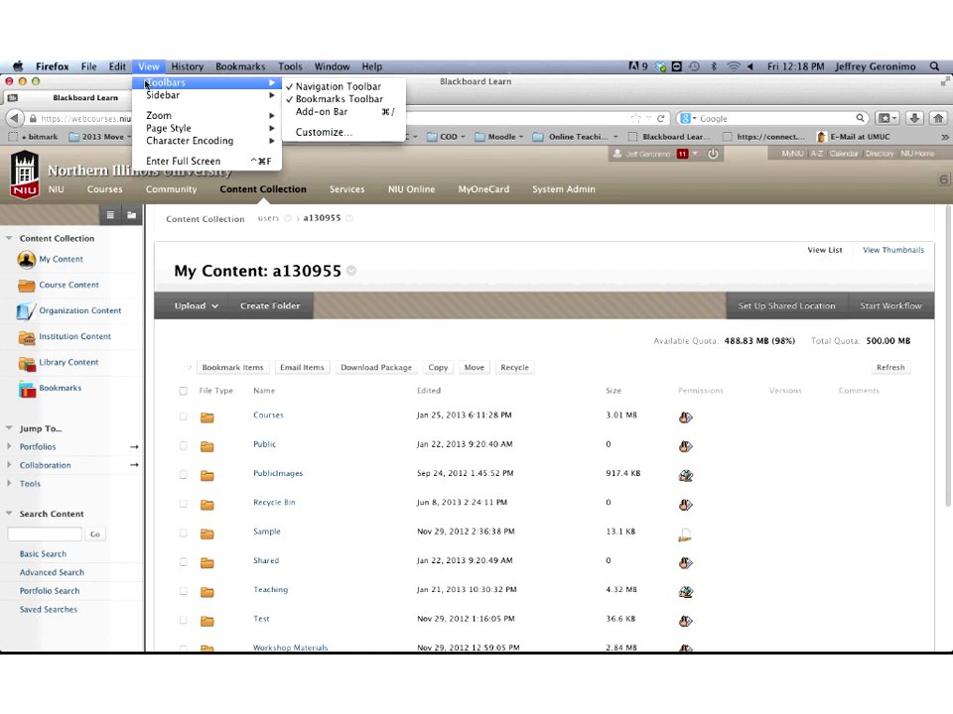
click(320, 100)
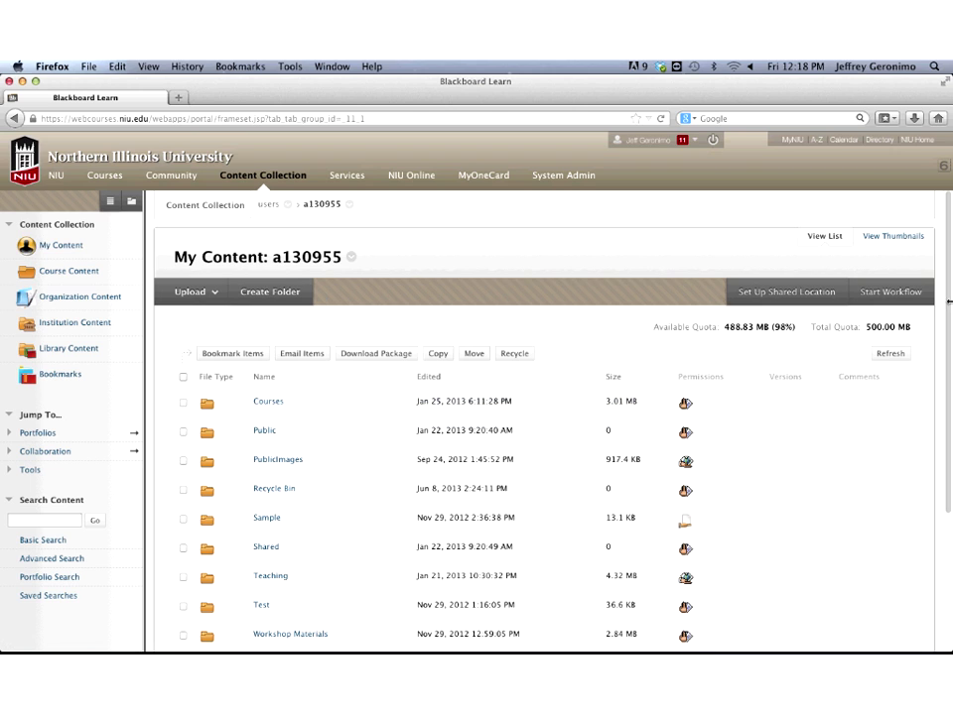
Look through the folder list in My Content and the course folders listed in Course Content
drag(948, 326, 947, 415)
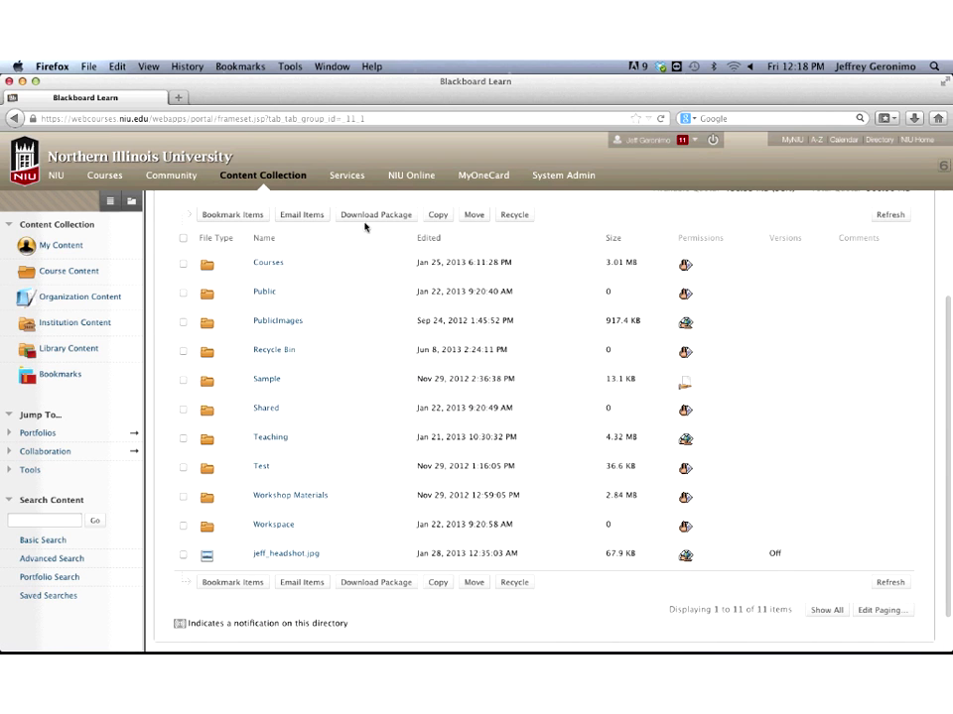
click(61, 272)
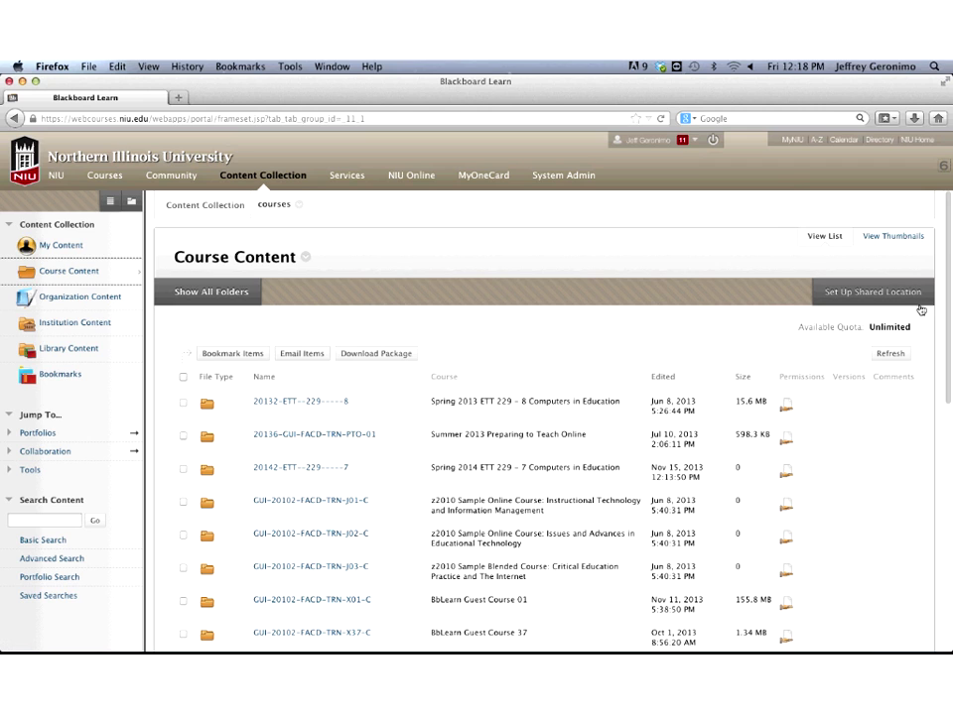
drag(948, 310, 947, 383)
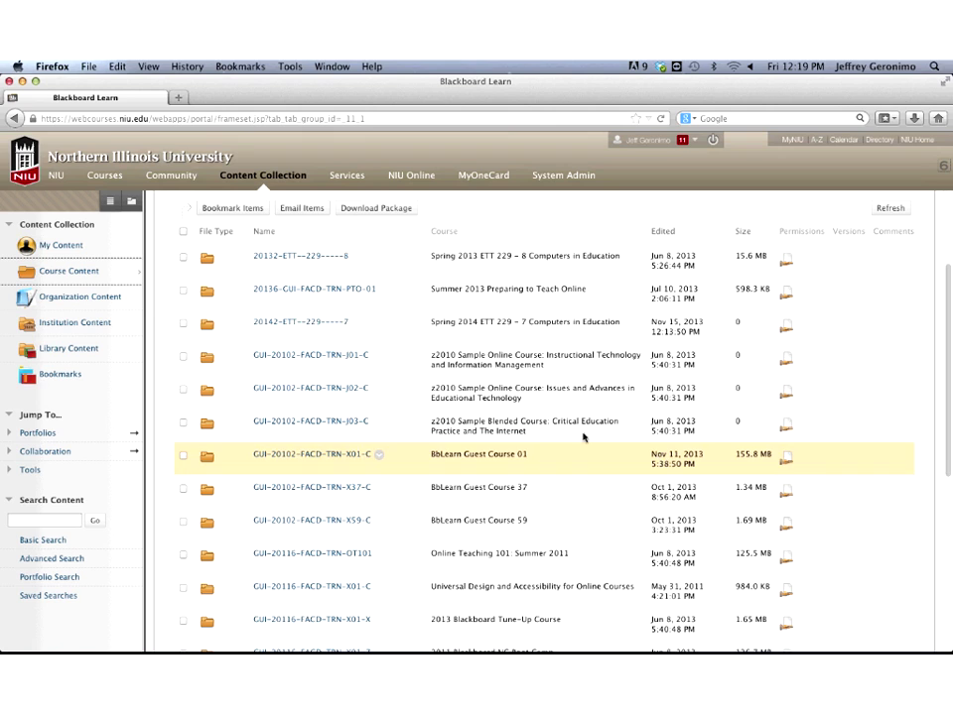
Create a folder named ETT 501 in My Content
click(62, 246)
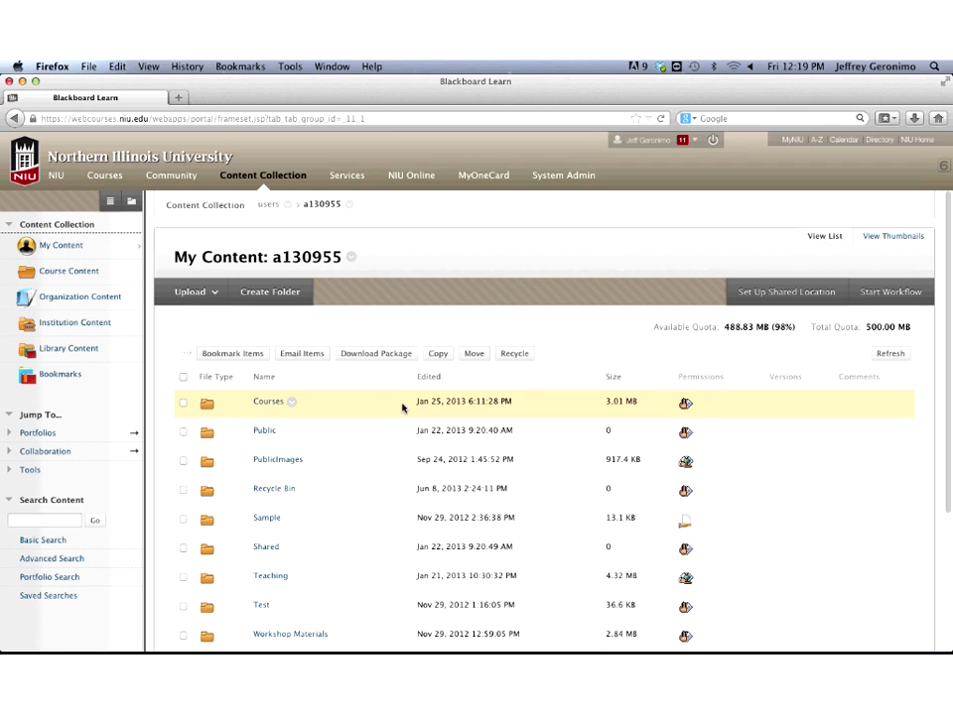
click(279, 301)
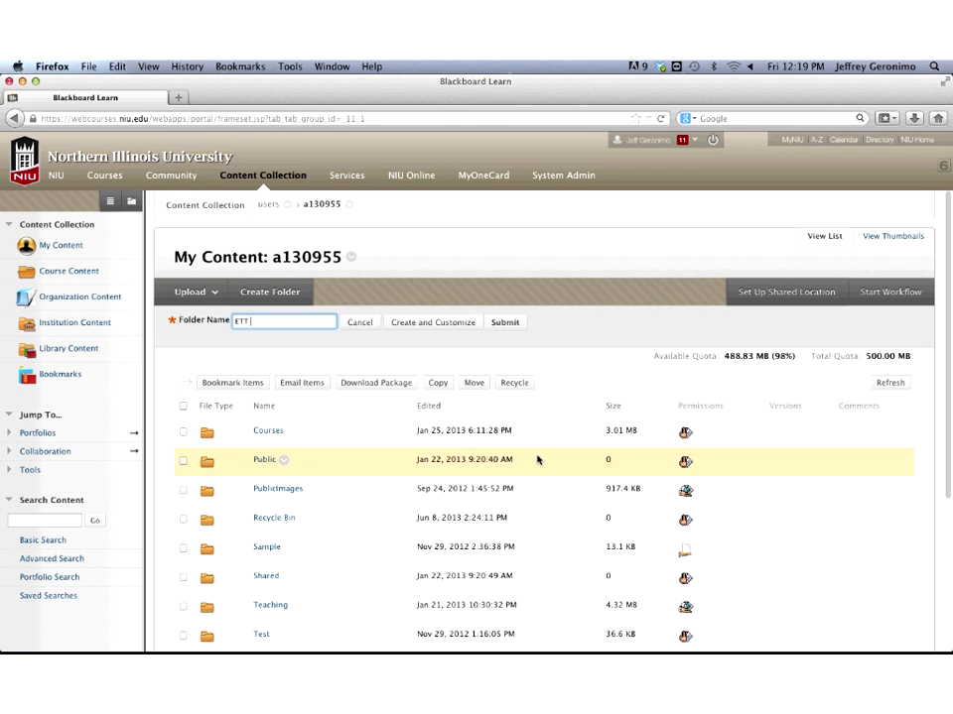
text(501)
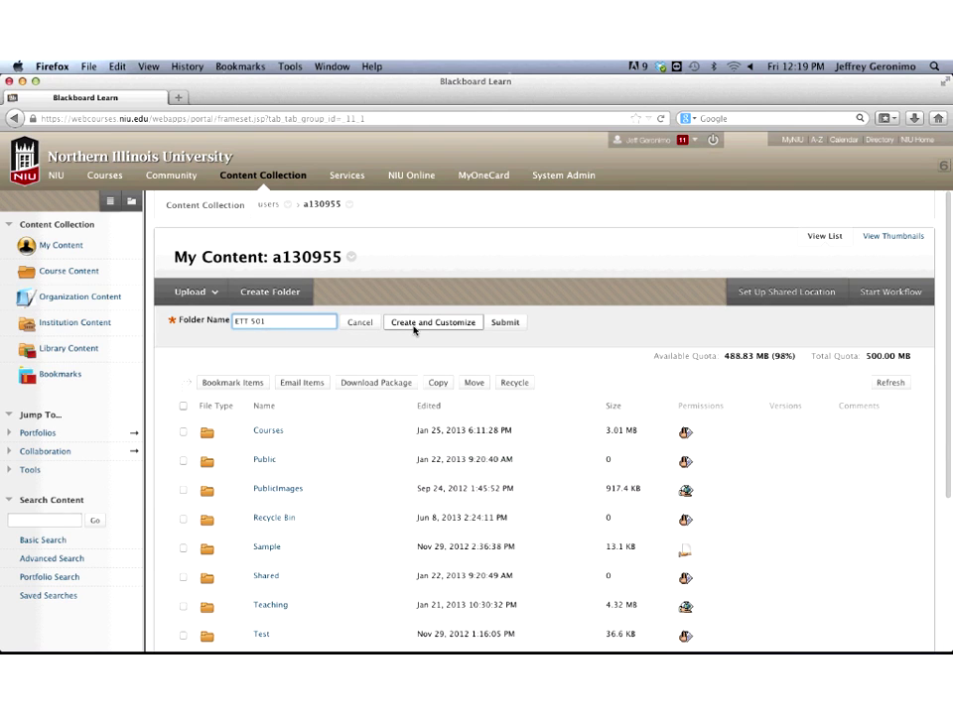
click(518, 325)
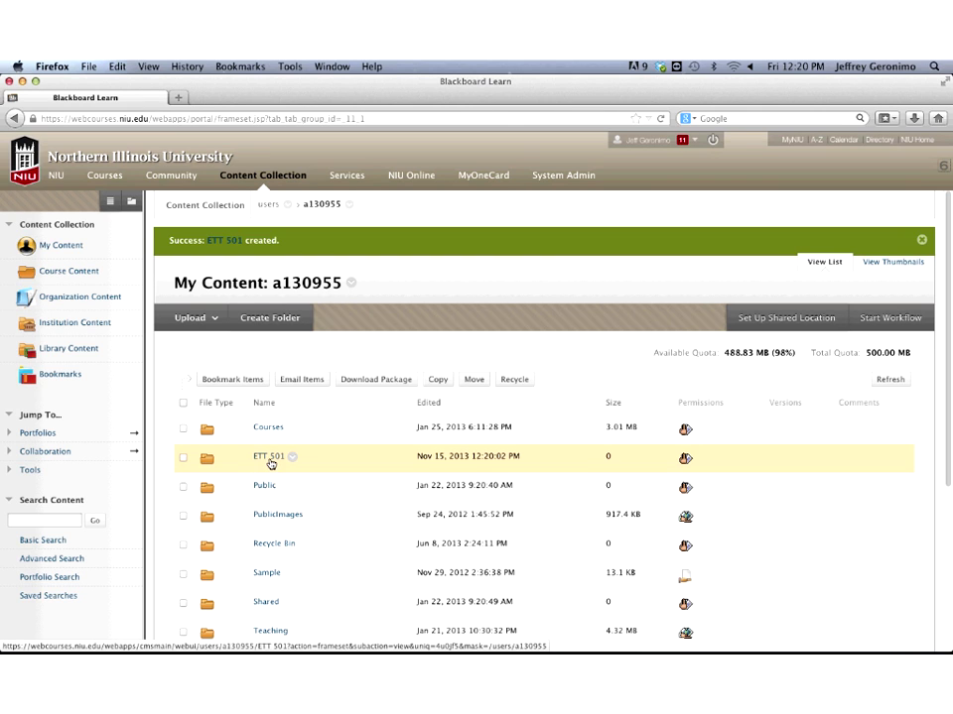
Examine the ETT 501 folder's permissions, including the owner's rights and the options for granting access, and return to the folder list
drag(676, 403, 724, 403)
click(695, 404)
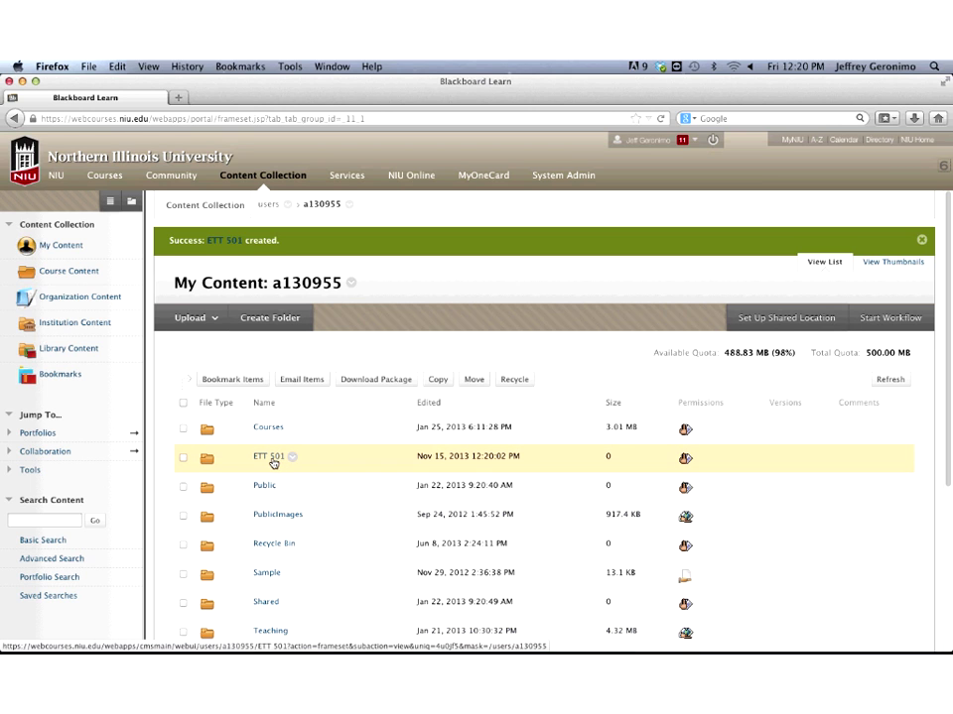
click(685, 459)
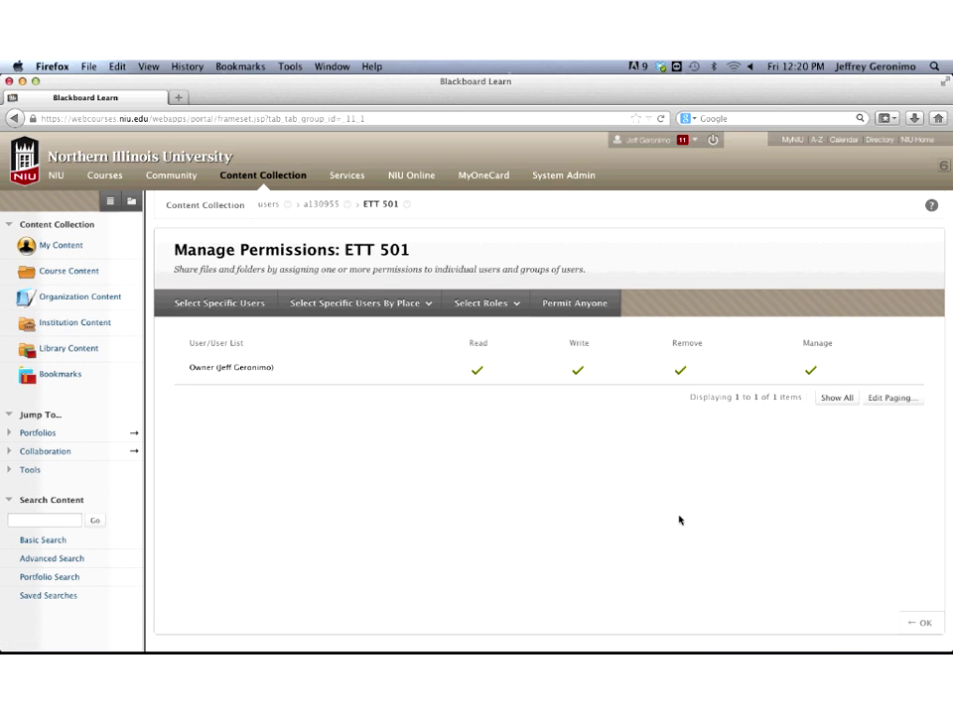
drag(218, 367, 268, 368)
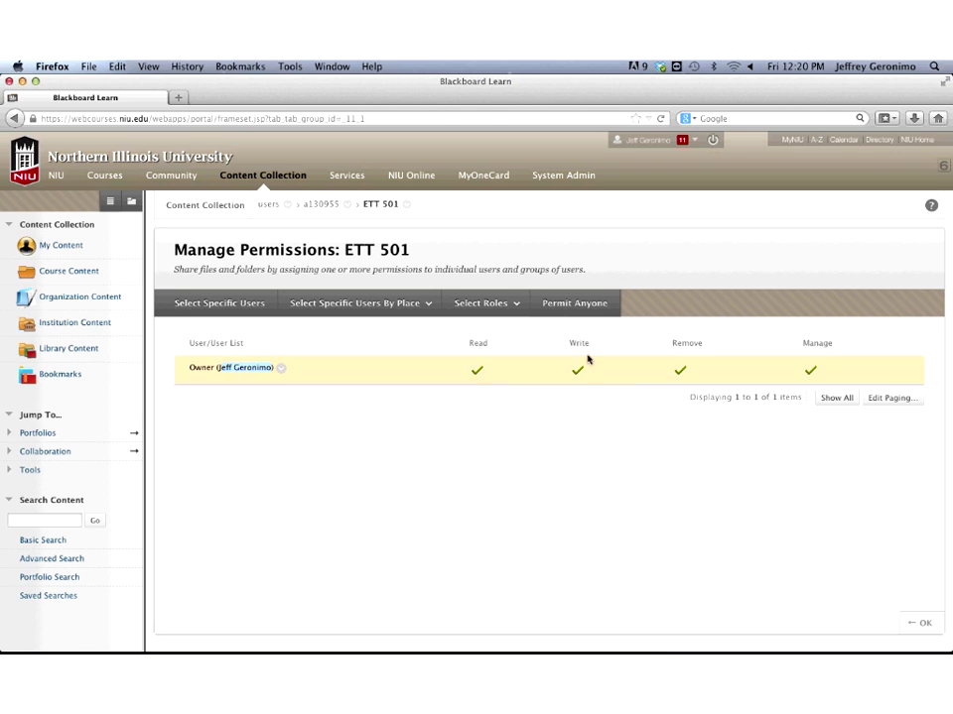
click(656, 457)
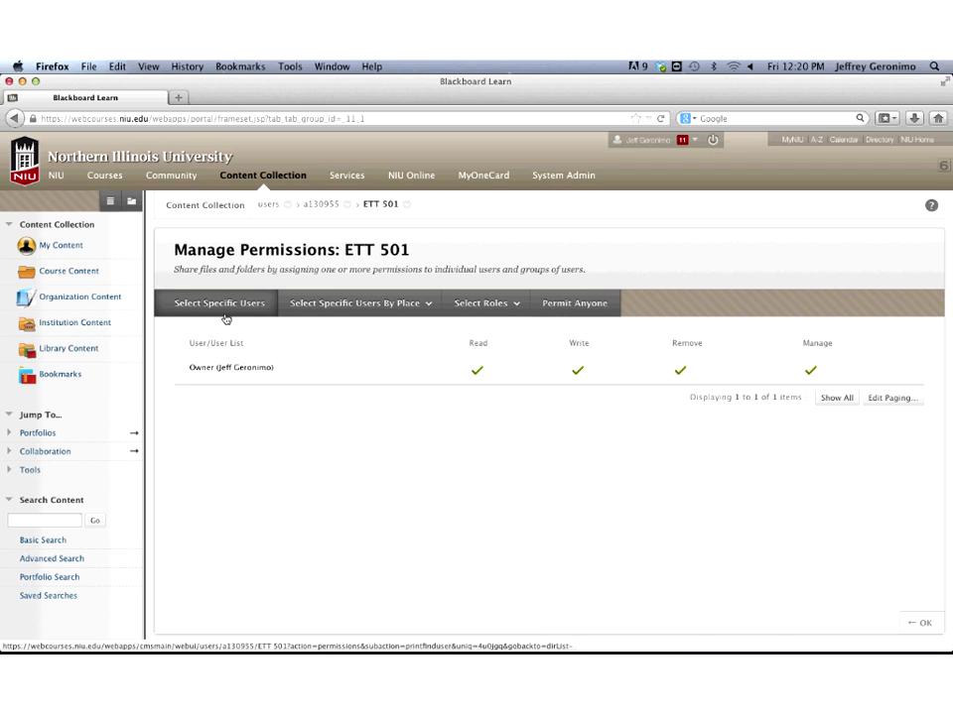
click(360, 304)
click(489, 304)
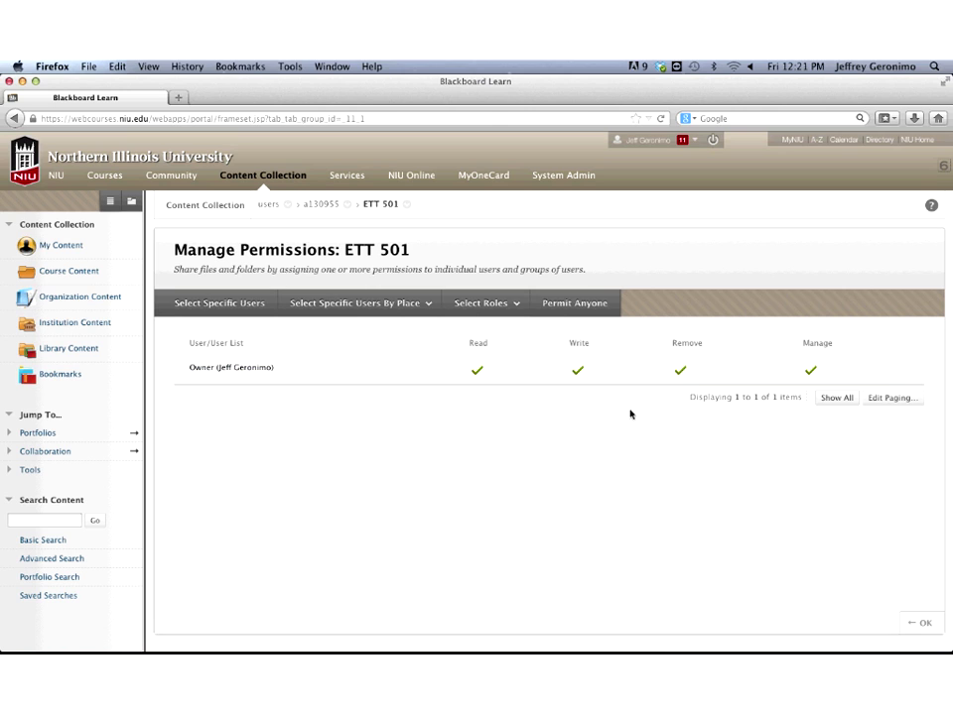
click(923, 625)
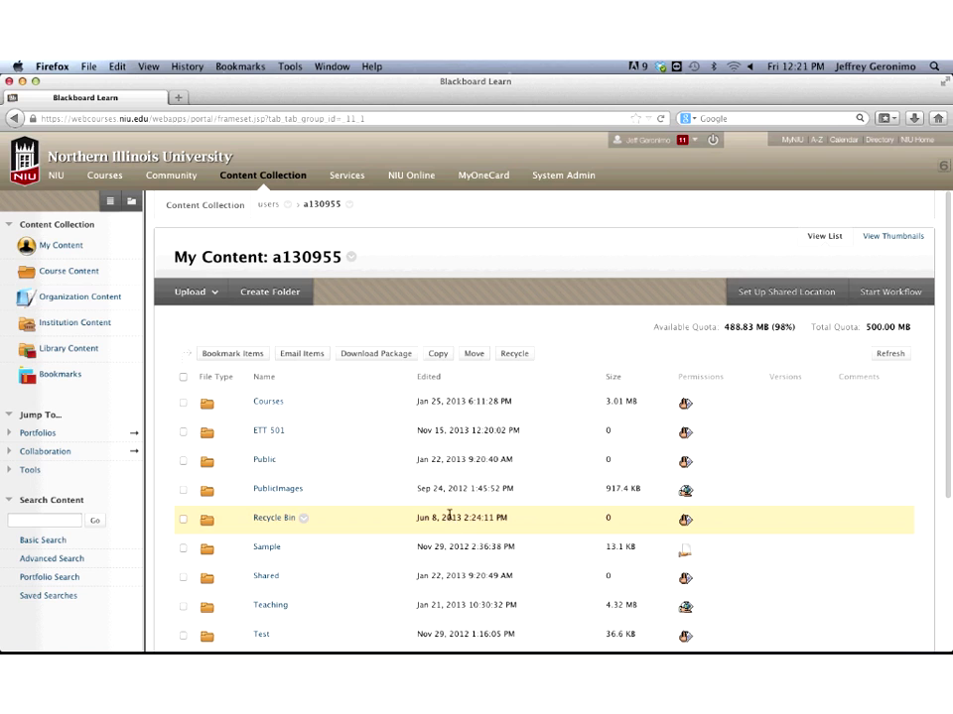
Open the ETT 501 folder and bring up its single-file upload form
click(268, 431)
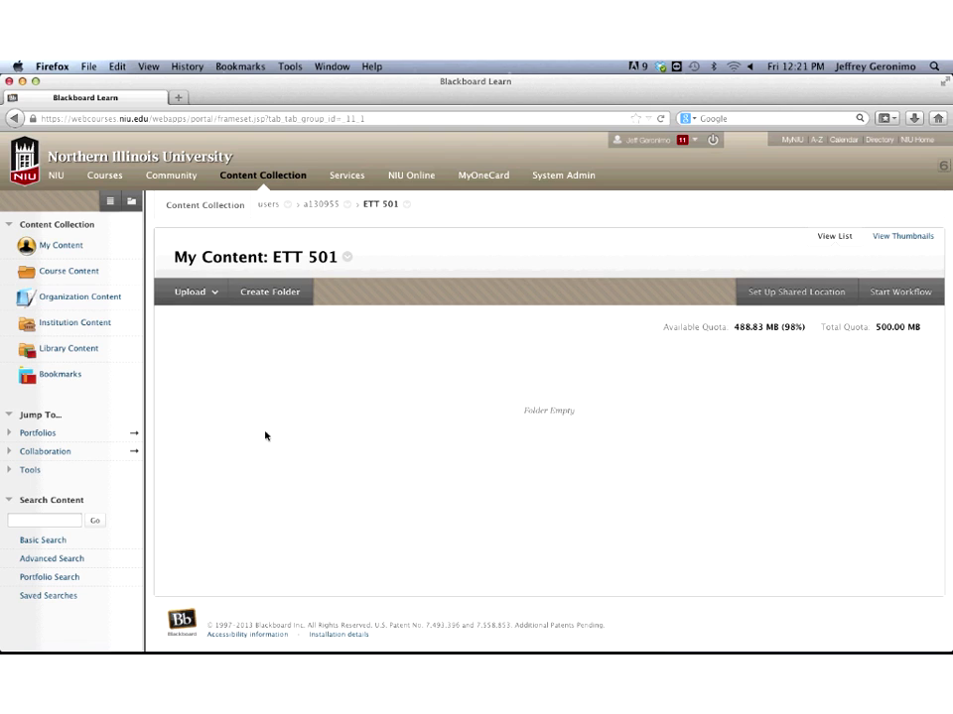
click(194, 295)
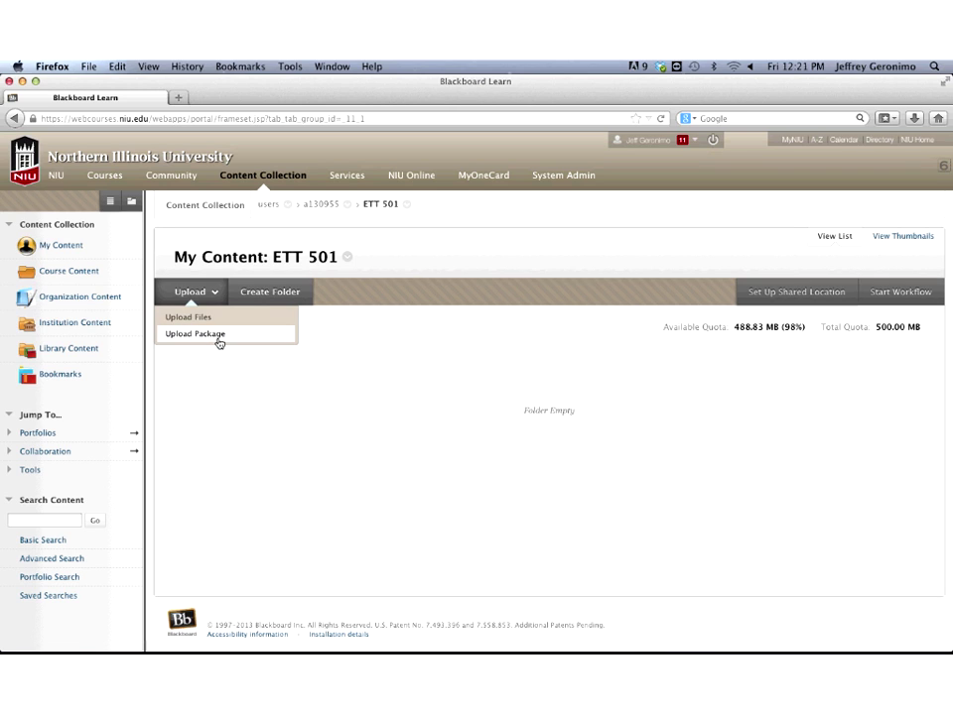
click(229, 385)
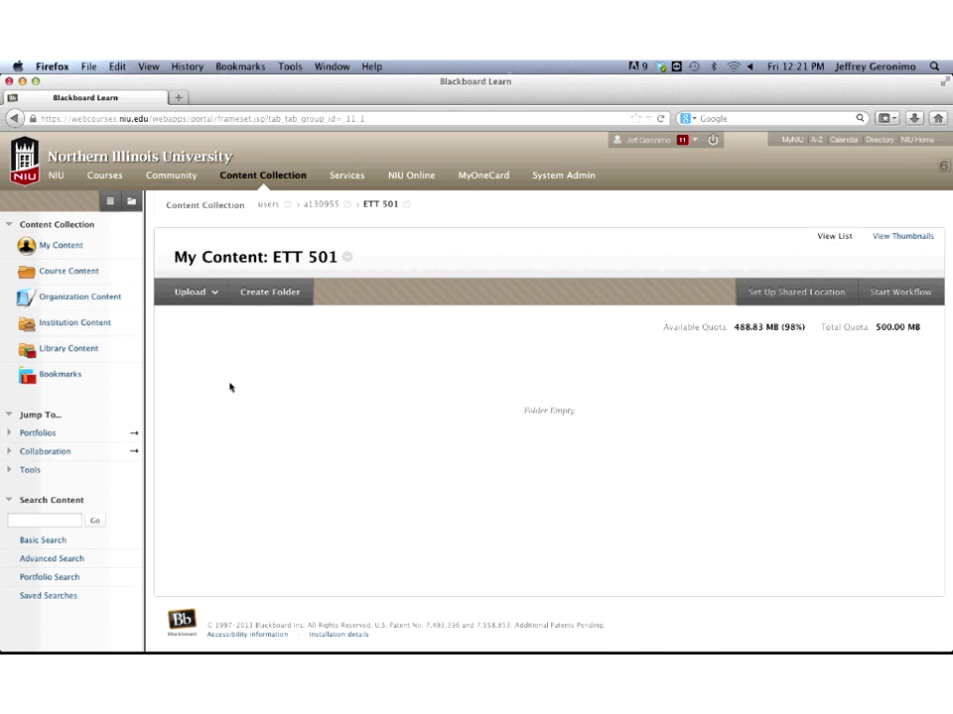
click(193, 301)
click(195, 318)
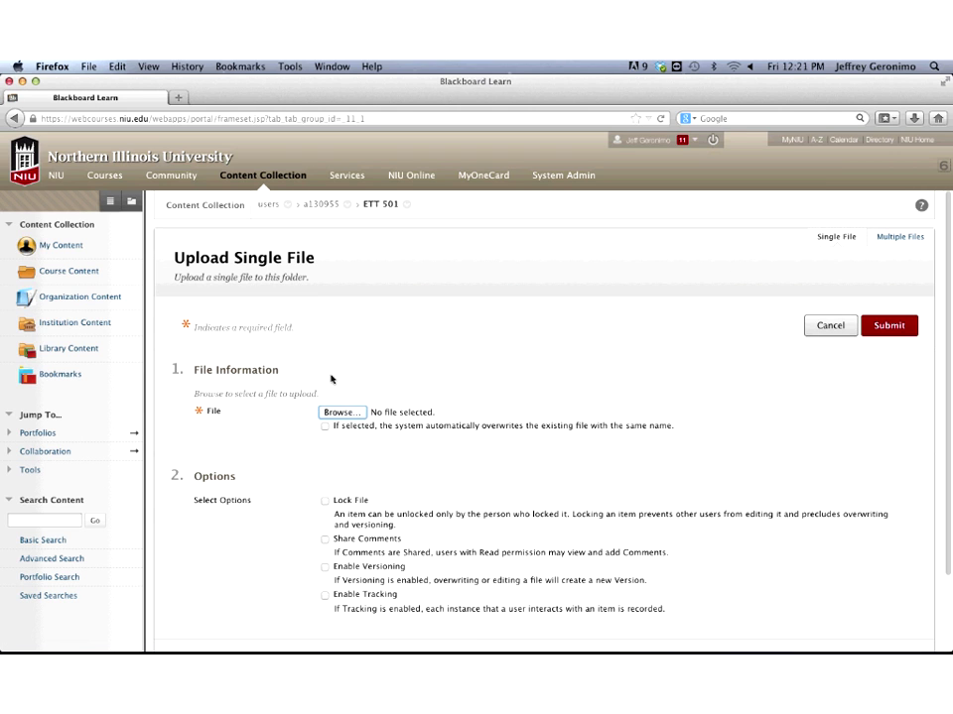
Upload My Song.m4a from the Files folder on the Desktop to the ETT 501 folder
click(353, 413)
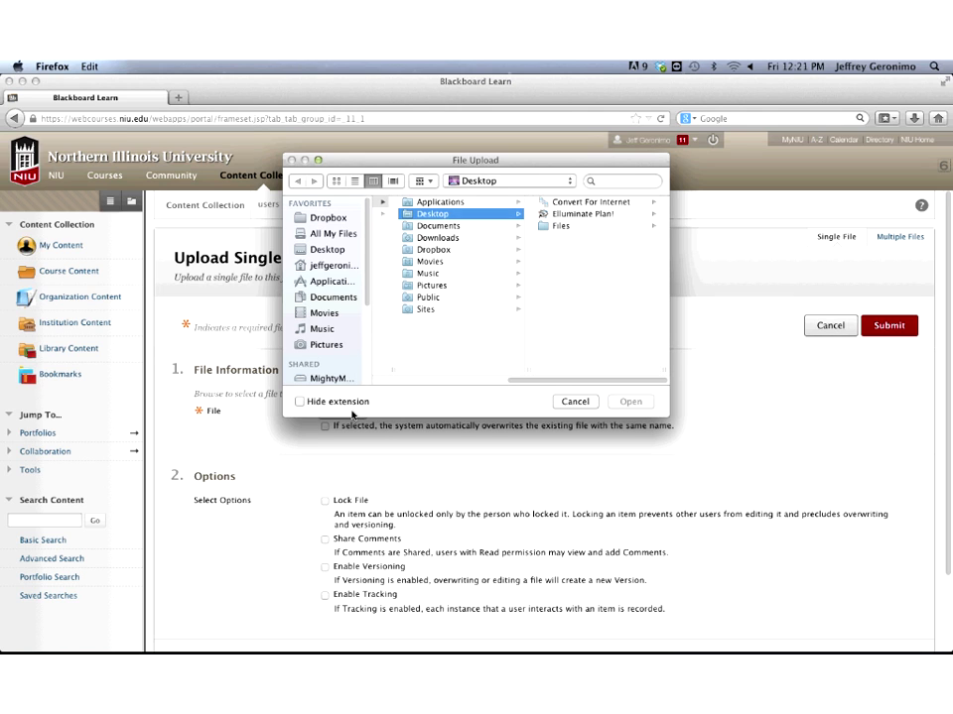
click(573, 401)
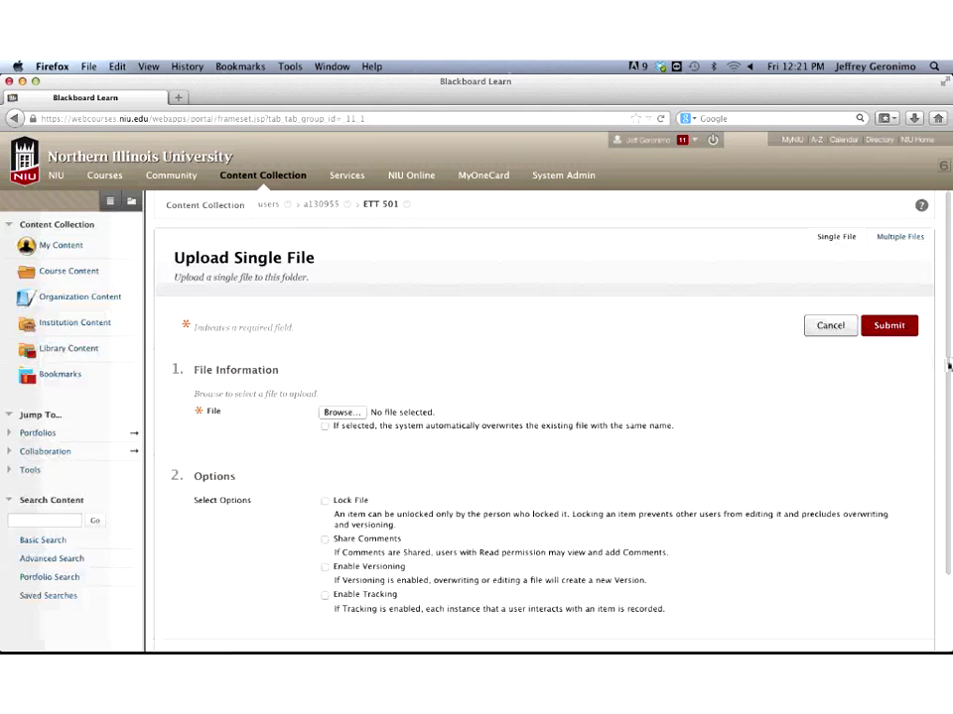
scroll(410, 383, down, 3)
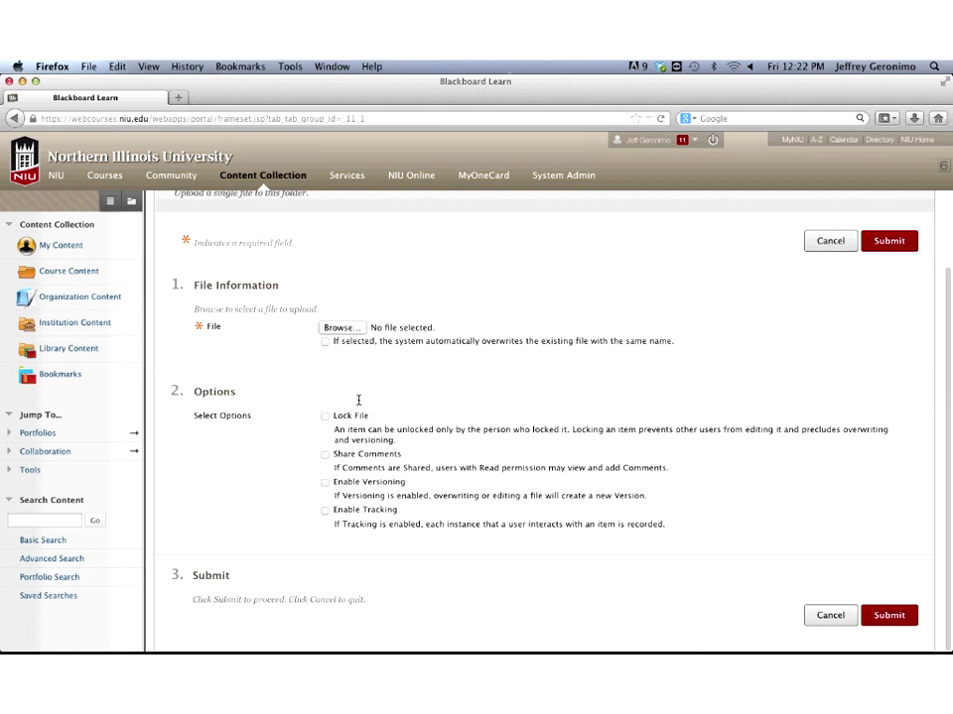
click(350, 329)
click(408, 227)
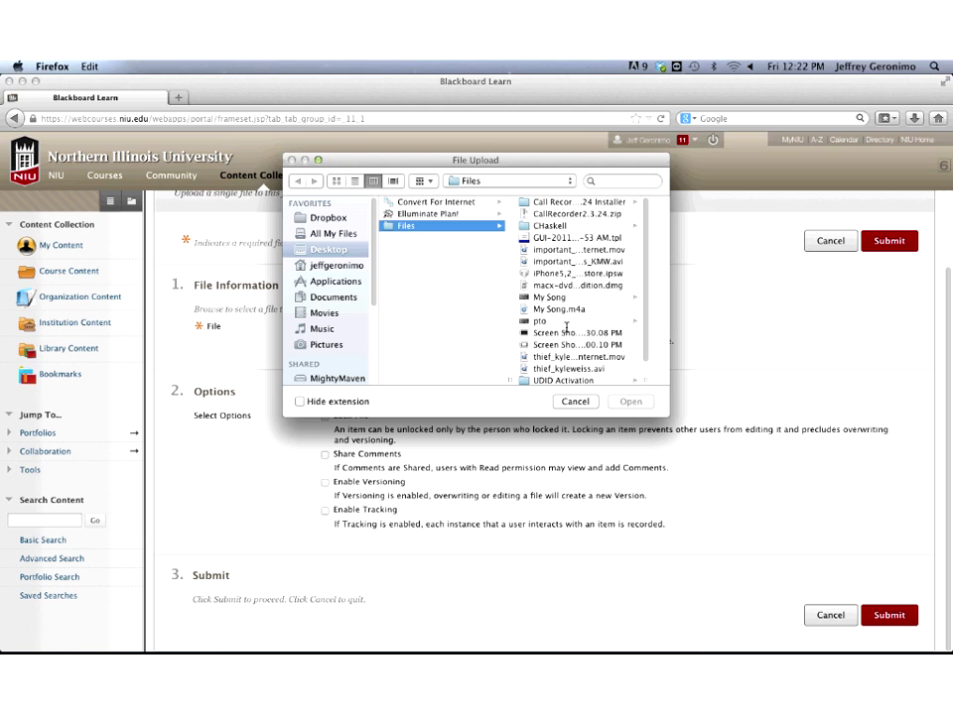
click(561, 309)
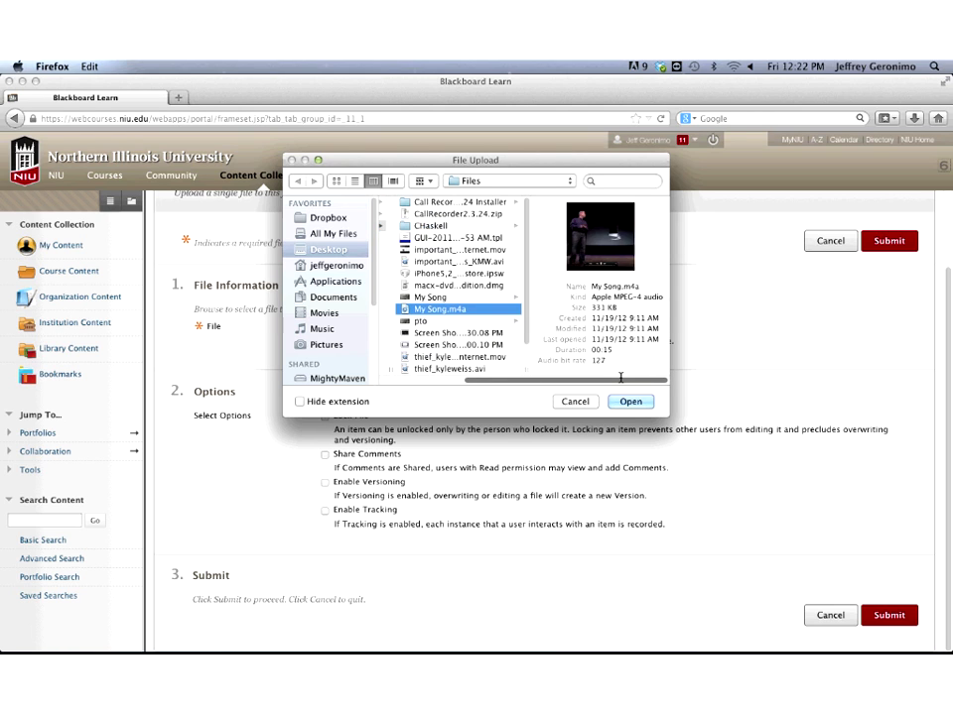
click(631, 401)
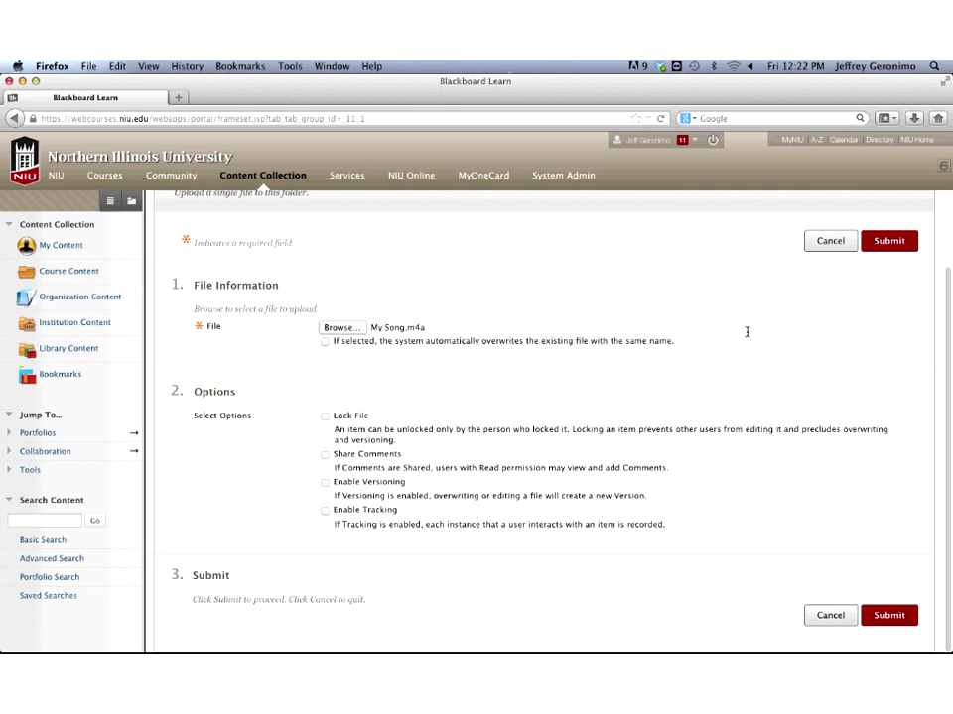
click(888, 241)
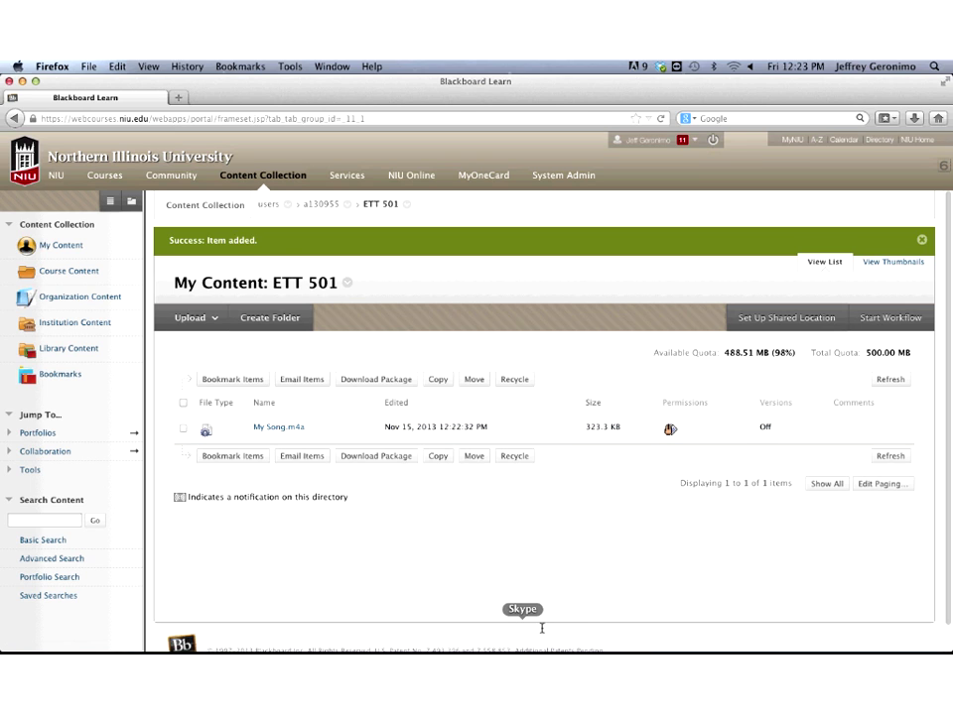
Switch to Microsoft Word and dismiss the welcome screen and template gallery to reach a blank document
mouse_move(596, 627)
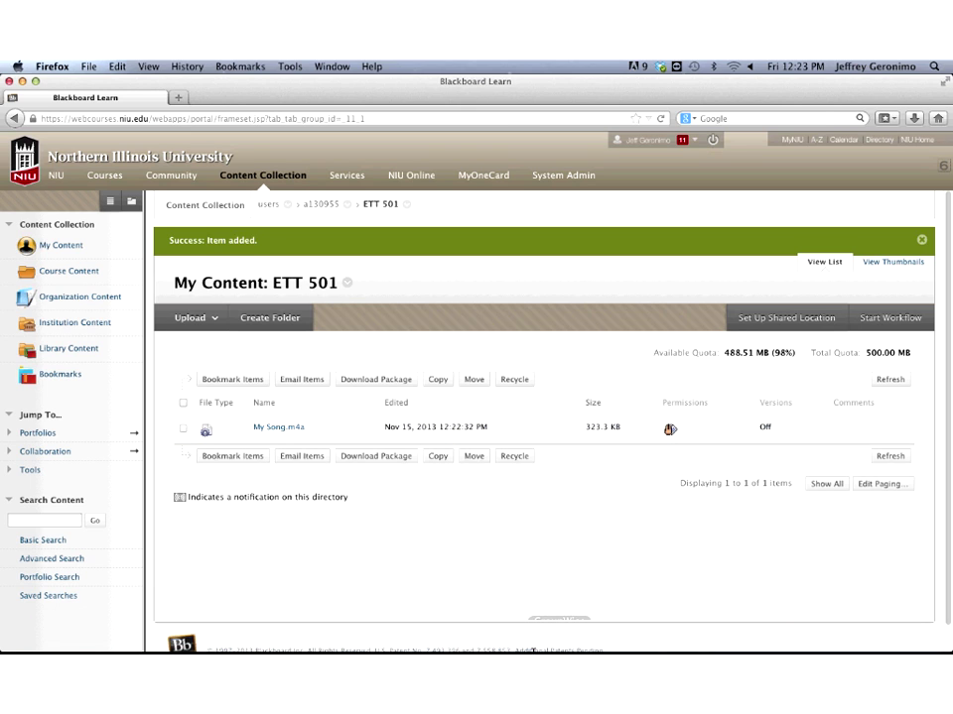
click(638, 629)
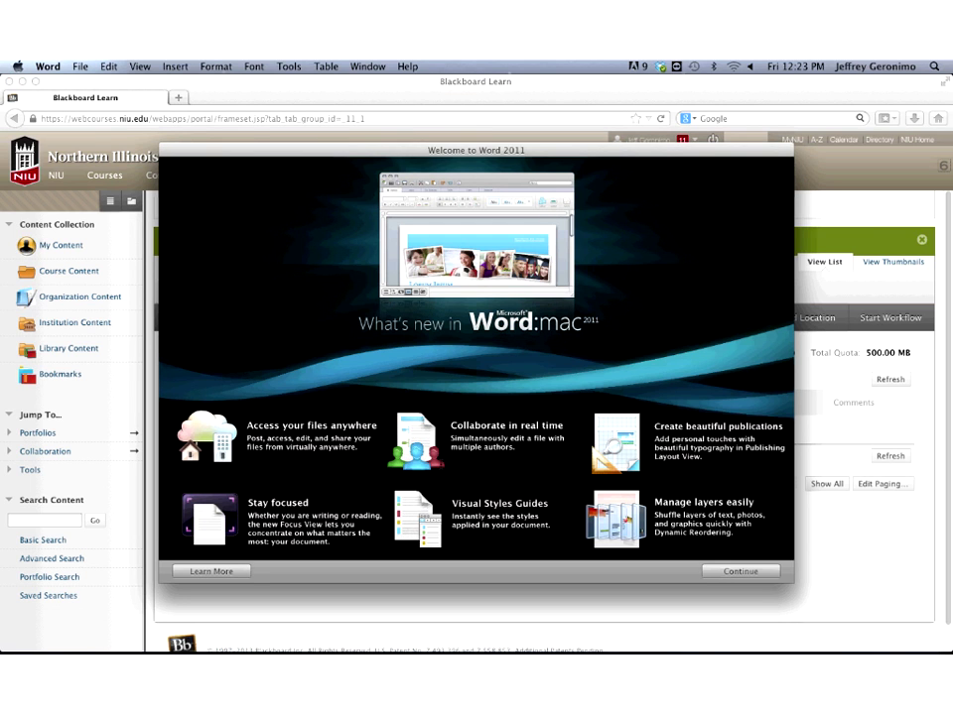
click(725, 576)
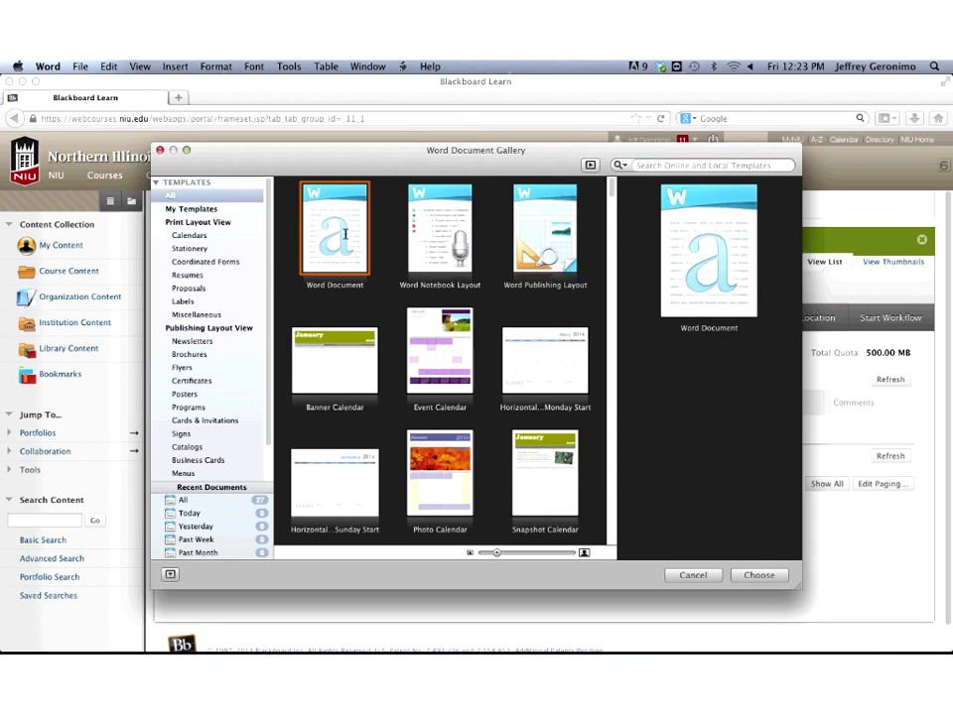
click(690, 575)
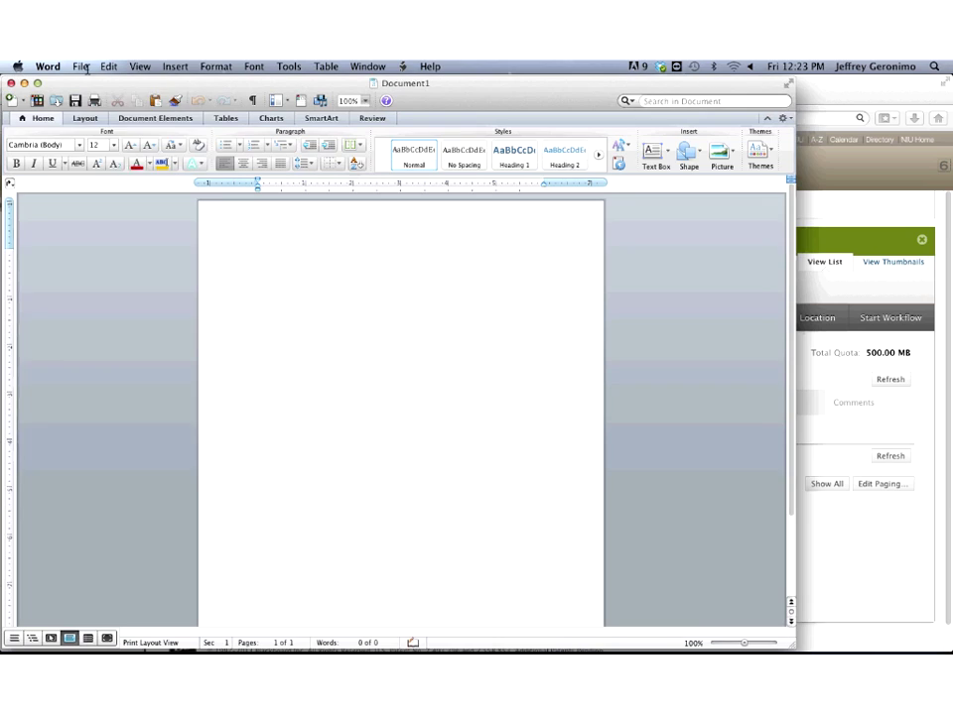
Save the blank document to the Desktop as sample_syllabus in Word Document (.docx) format
click(81, 67)
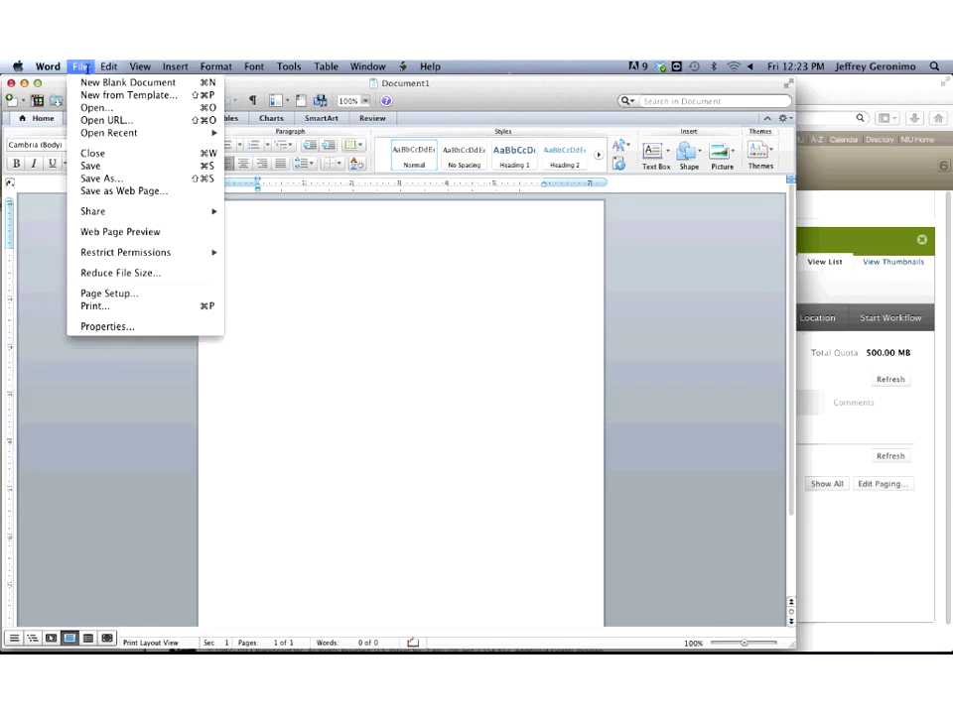
click(116, 179)
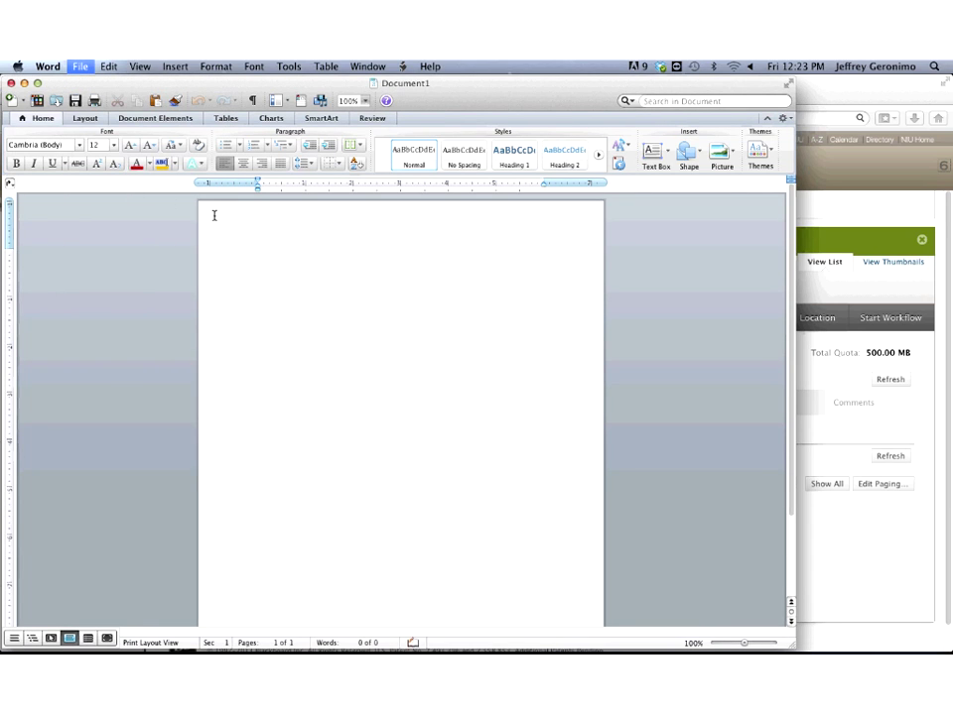
click(400, 159)
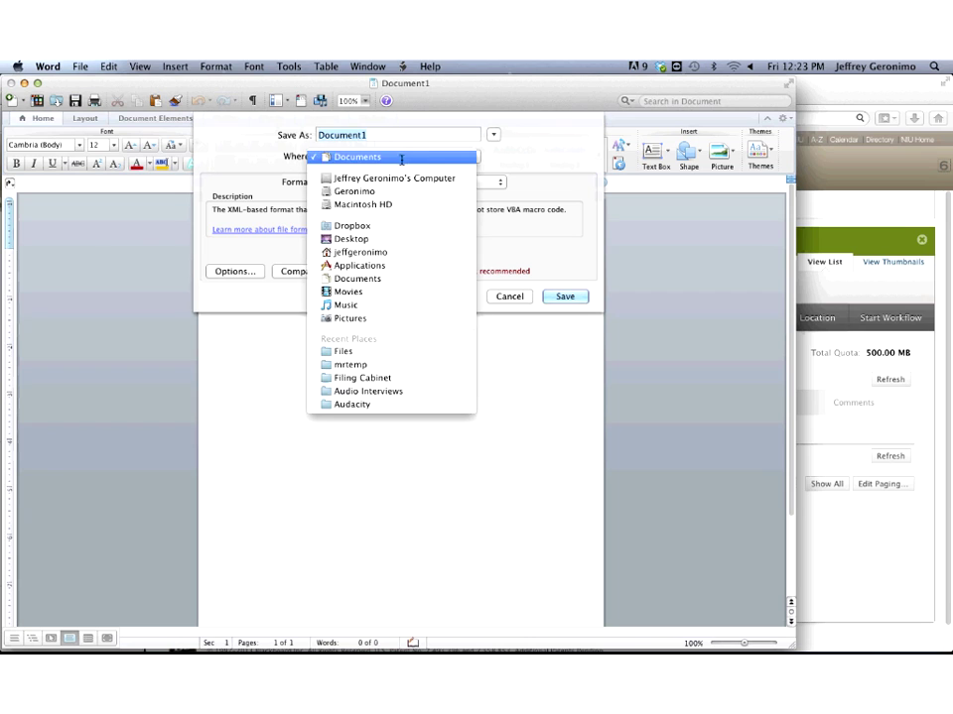
click(362, 240)
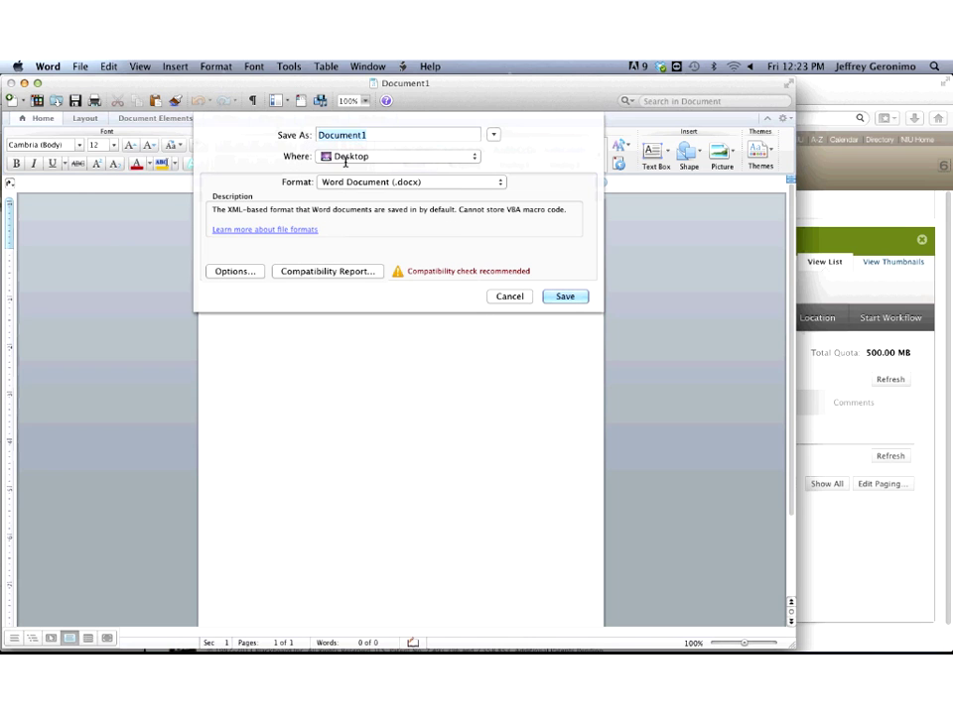
text(samp)
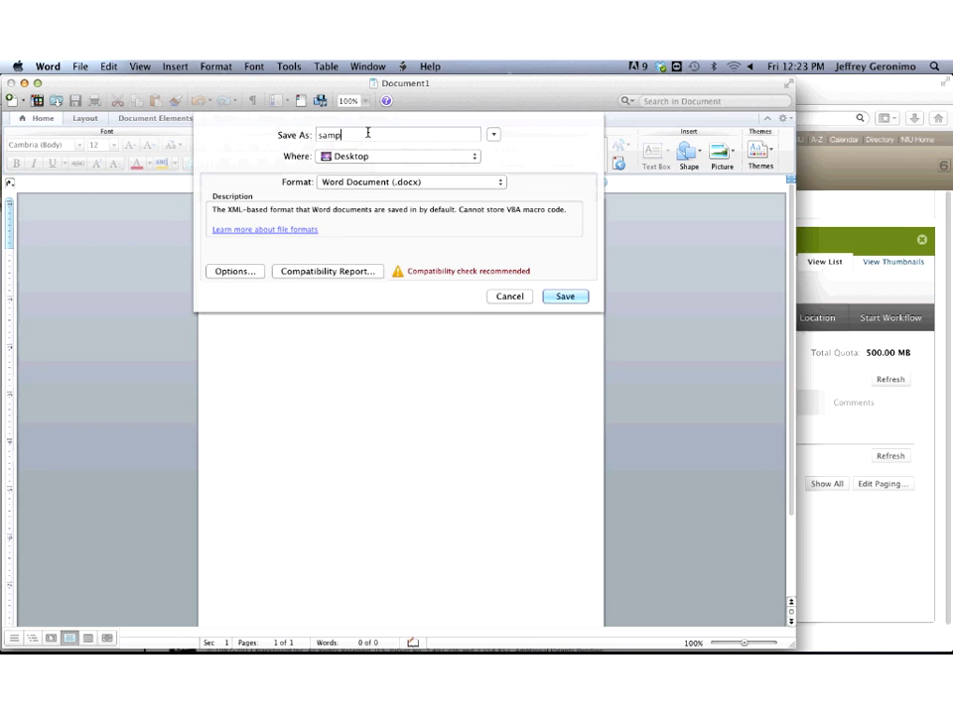
text(le_sayllabus)
key(Return)
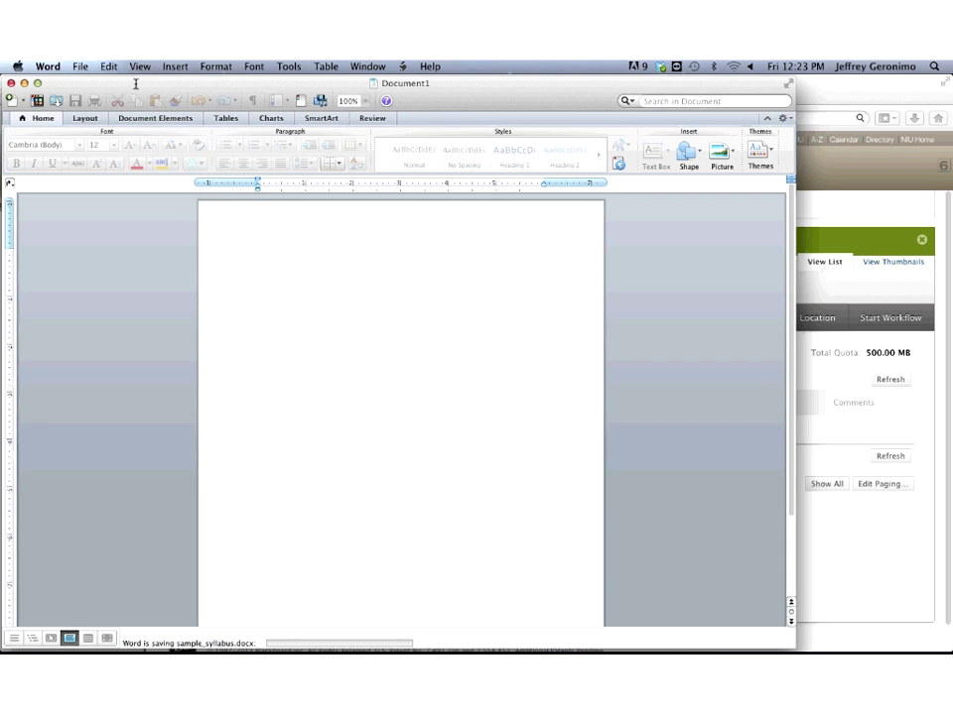
Switch to Firefox and upload sample_syllabus.docx from the Desktop to the ETT 501 folder as a single file
key(super+Tab)
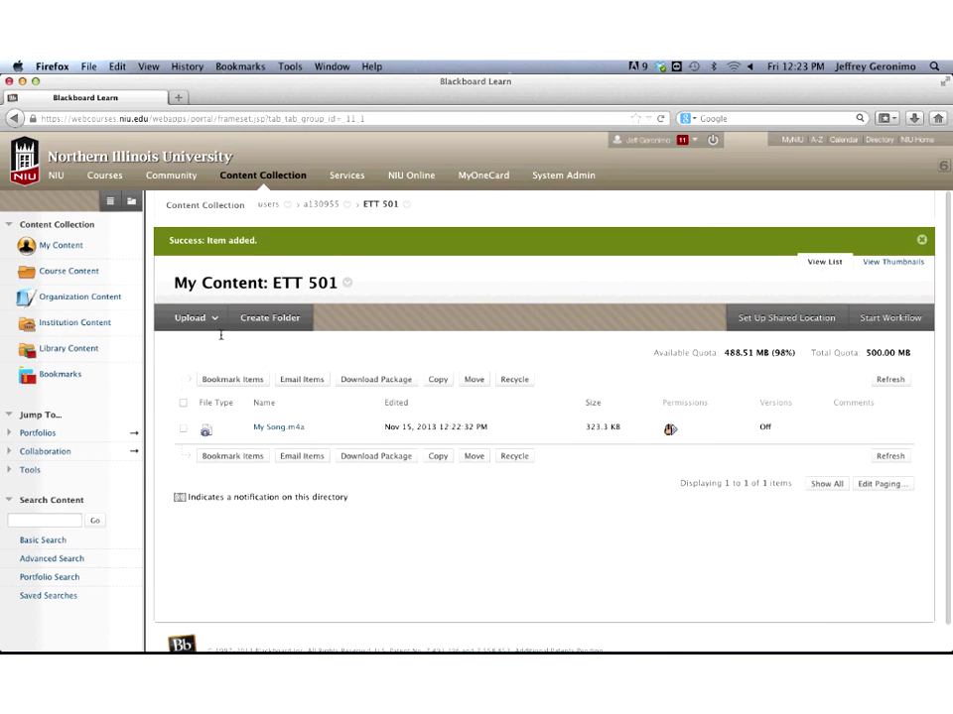
click(212, 319)
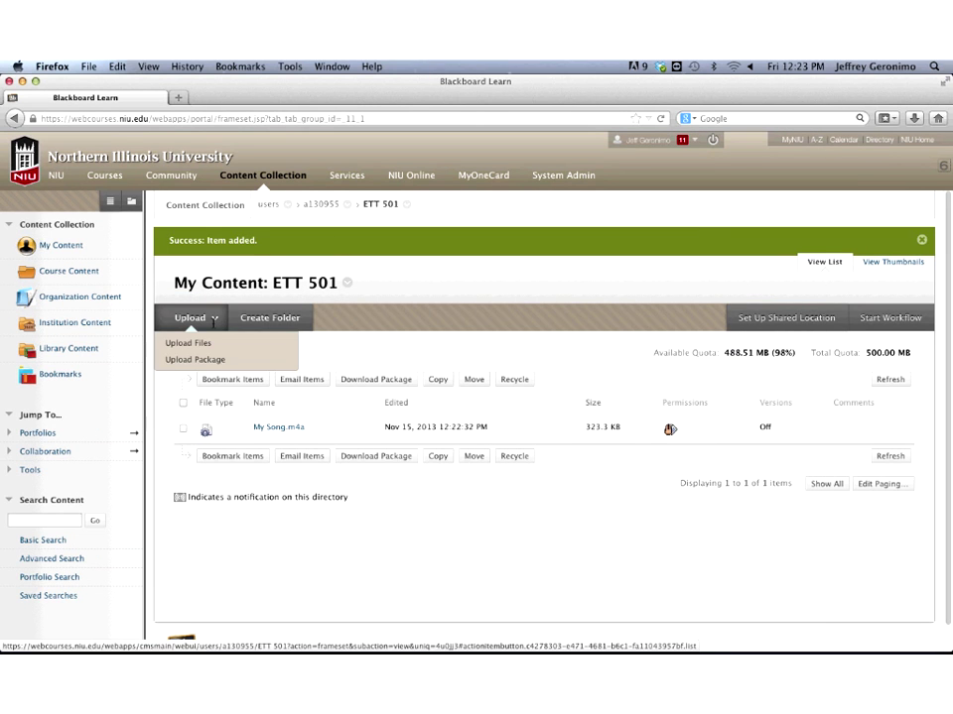
click(195, 344)
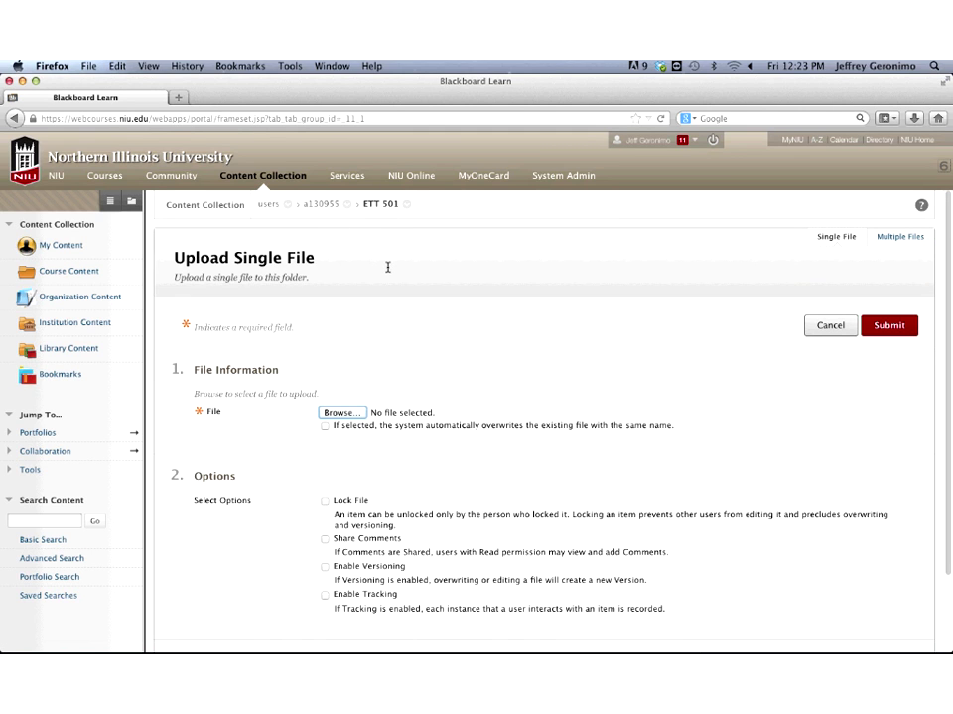
click(344, 413)
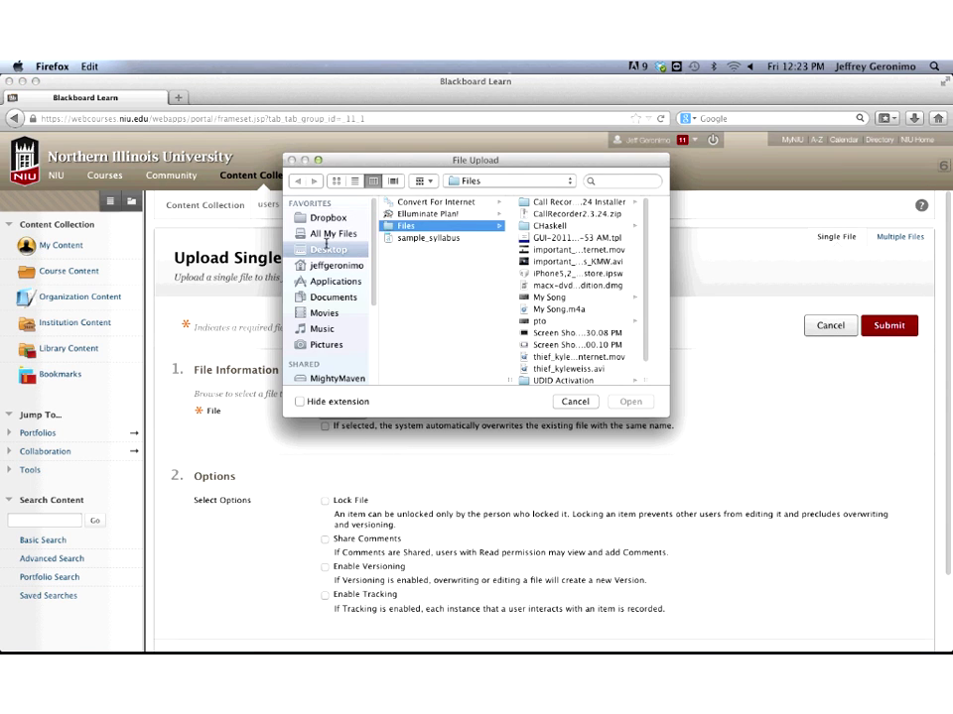
click(329, 249)
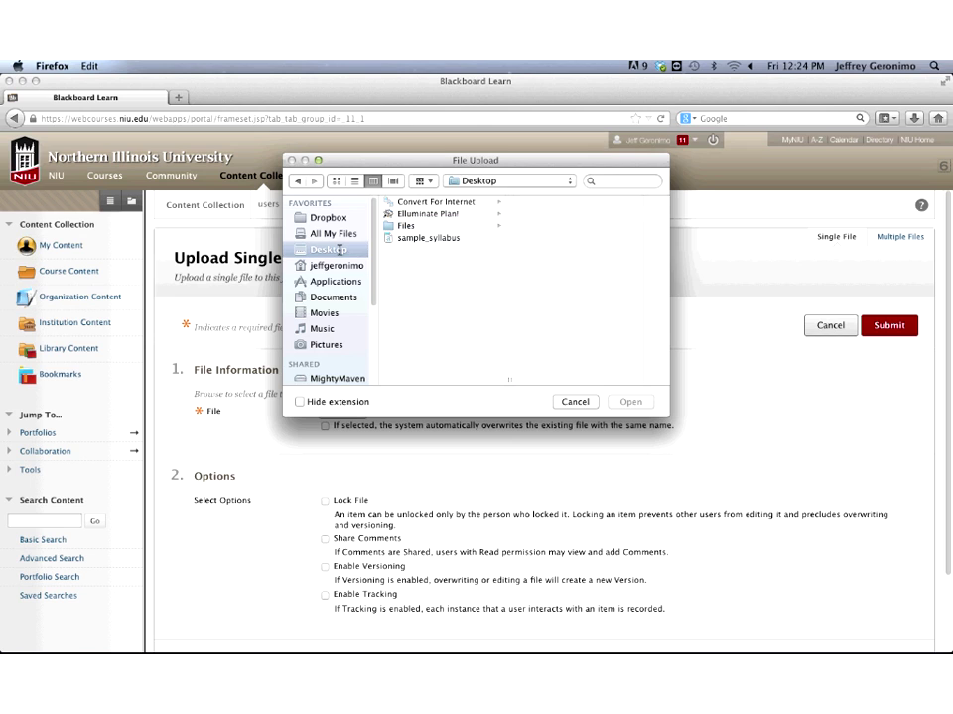
click(413, 238)
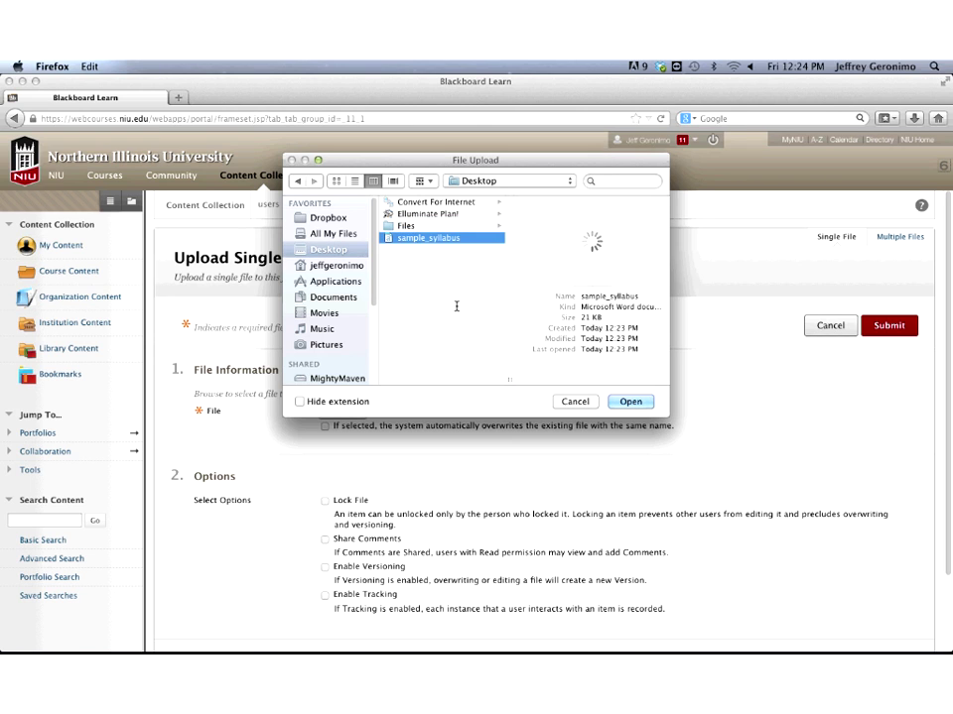
click(631, 401)
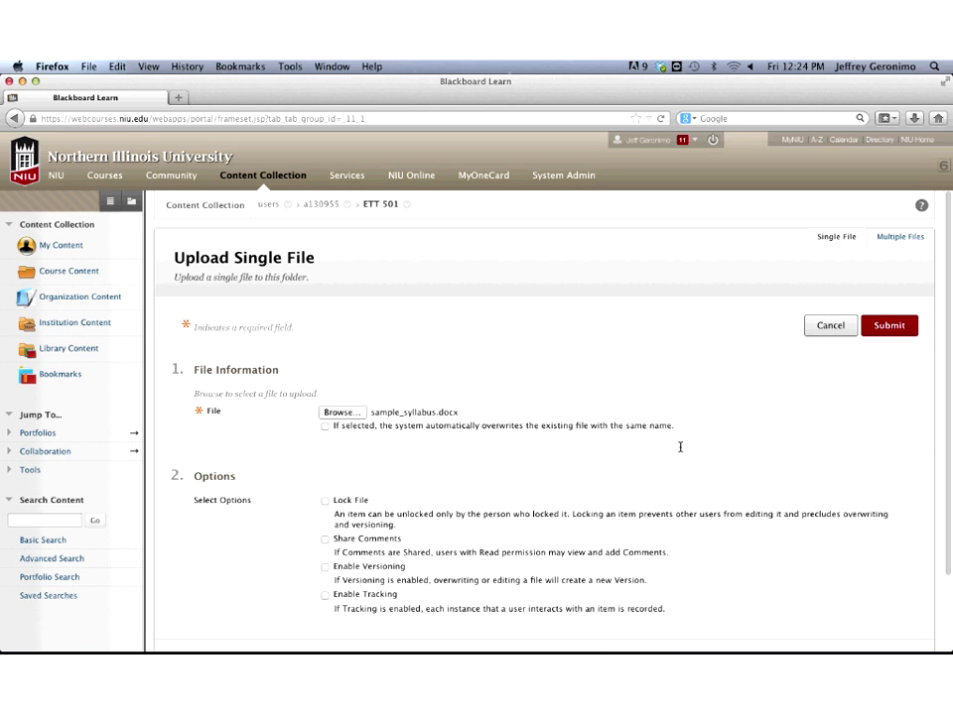
key(Return)
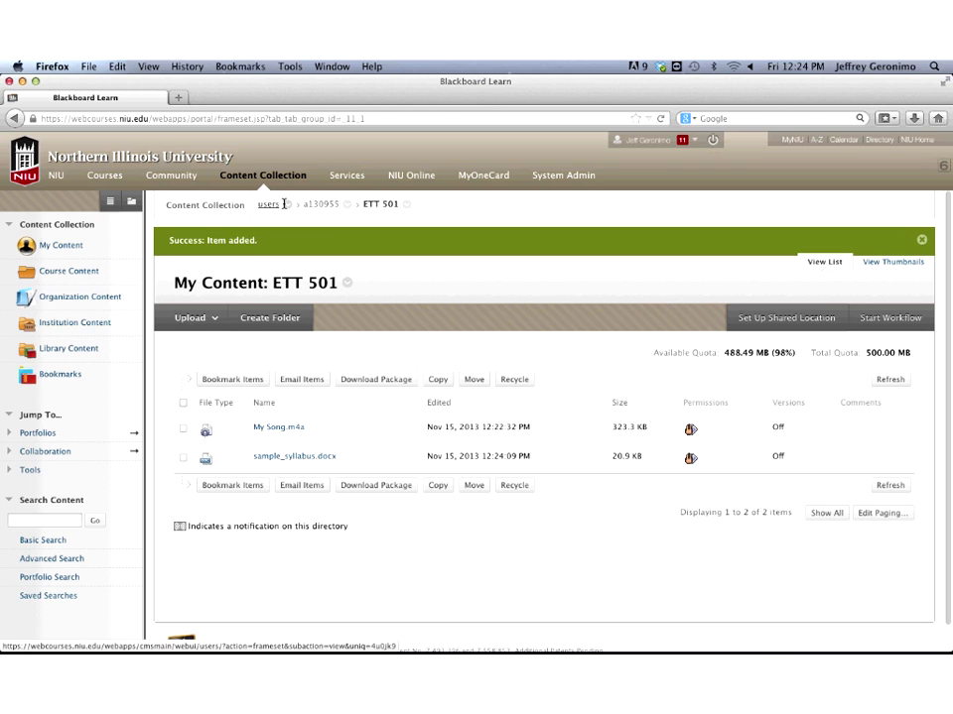
Reopen the ETT 501 folder from My Content, examine its Upload Package form for ZIP files, and cancel it
click(60, 245)
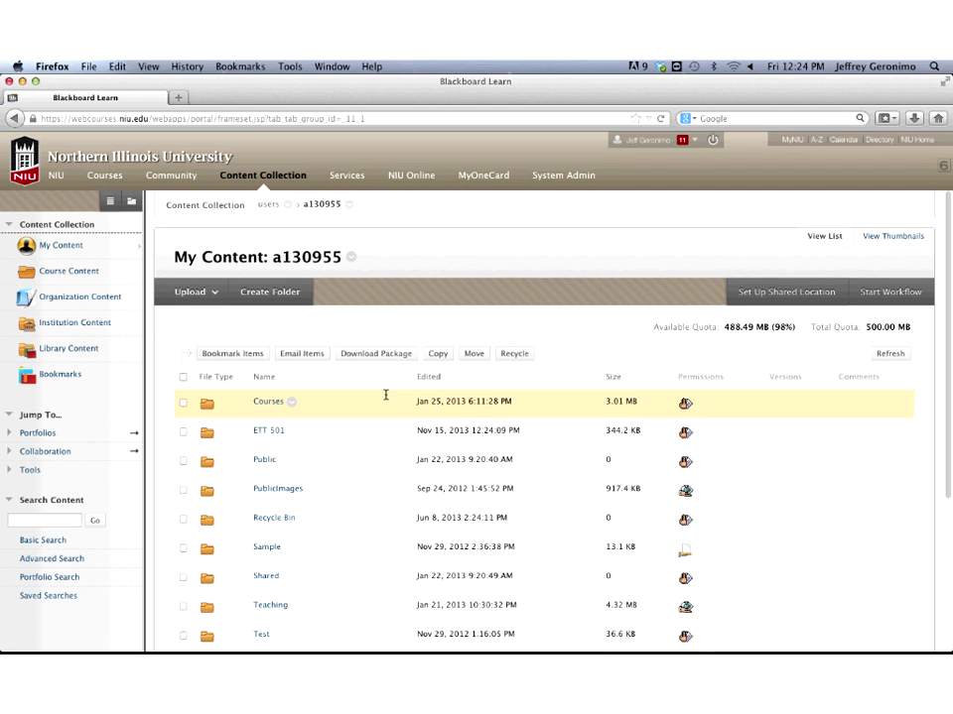
click(260, 431)
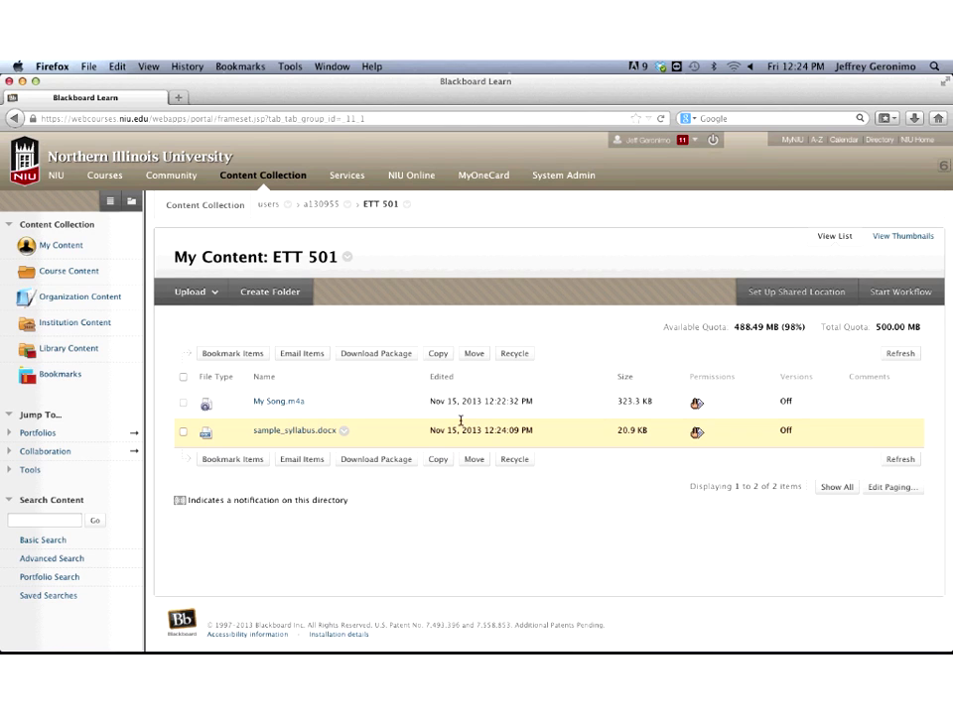
click(199, 292)
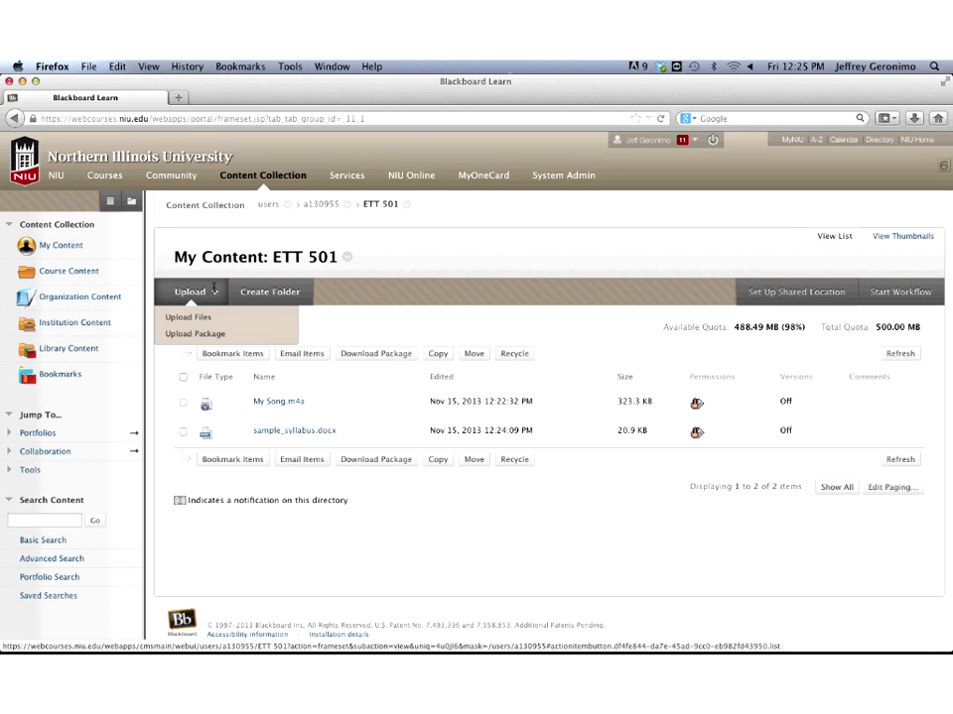
click(219, 332)
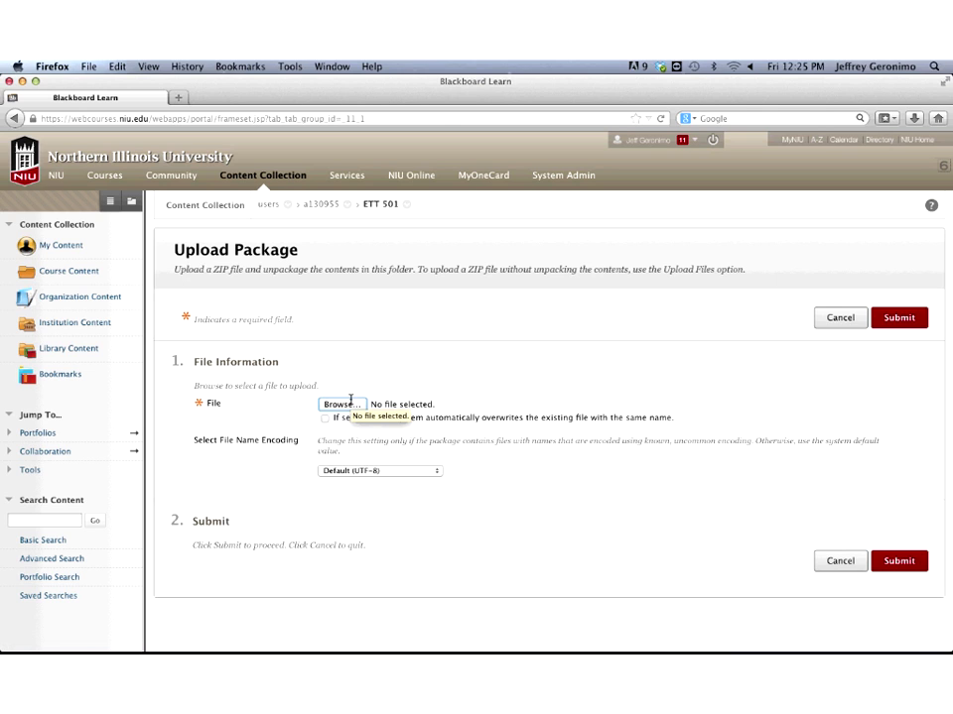
click(827, 320)
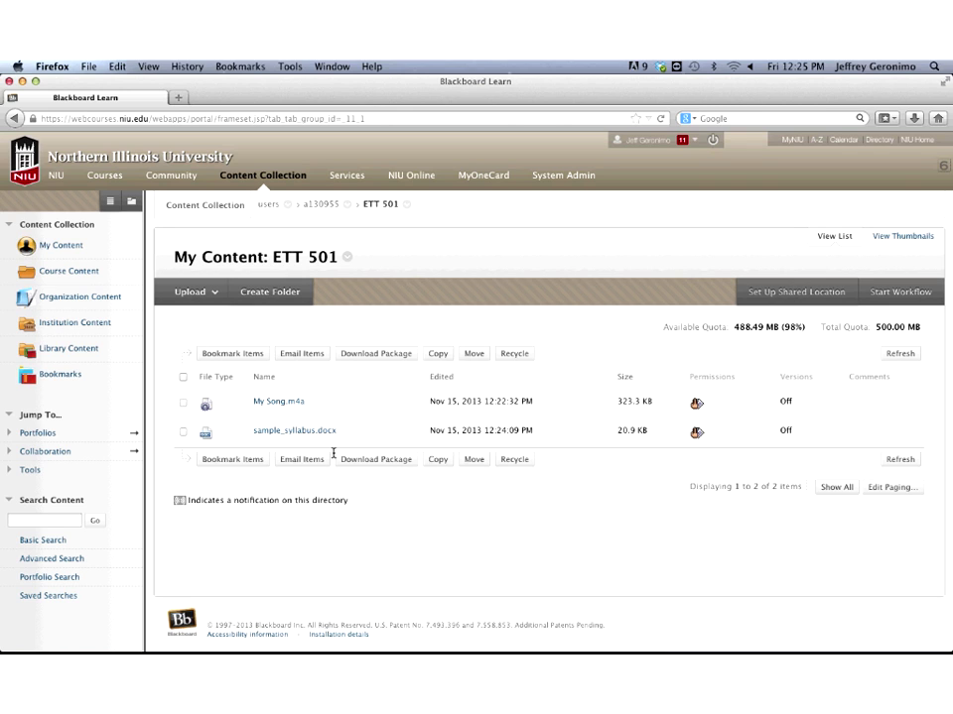
click(189, 292)
click(298, 292)
click(21, 82)
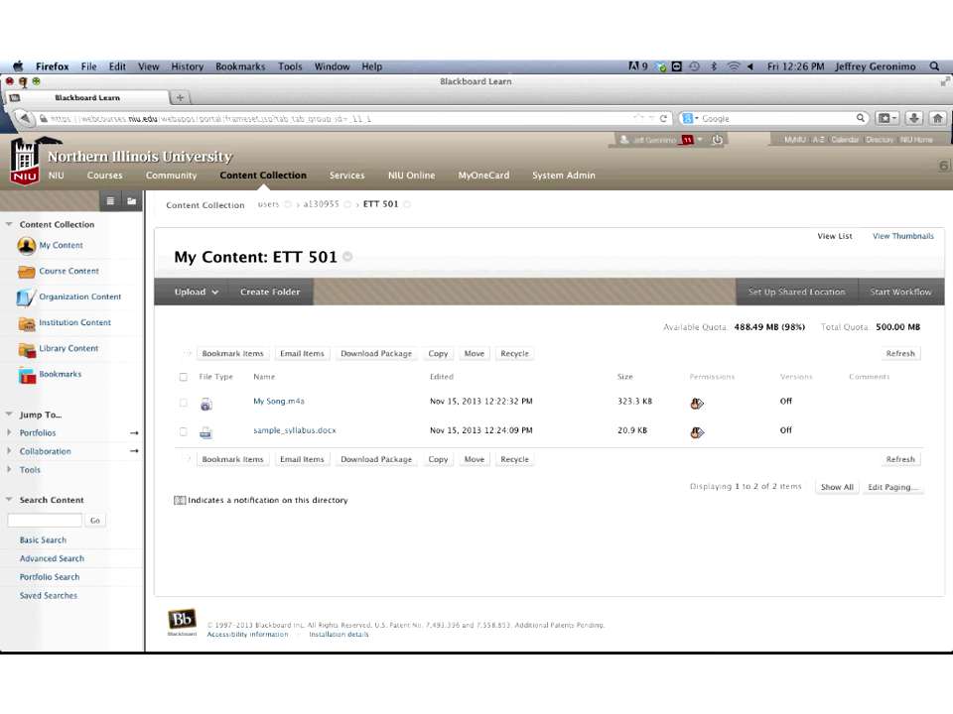
key(super+h)
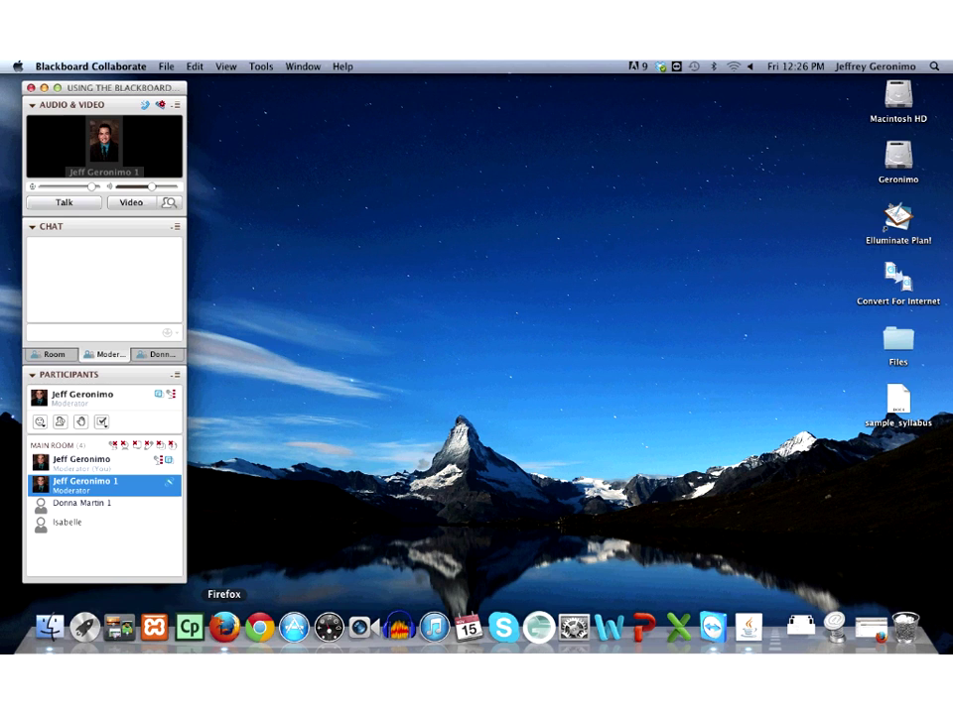
click(224, 625)
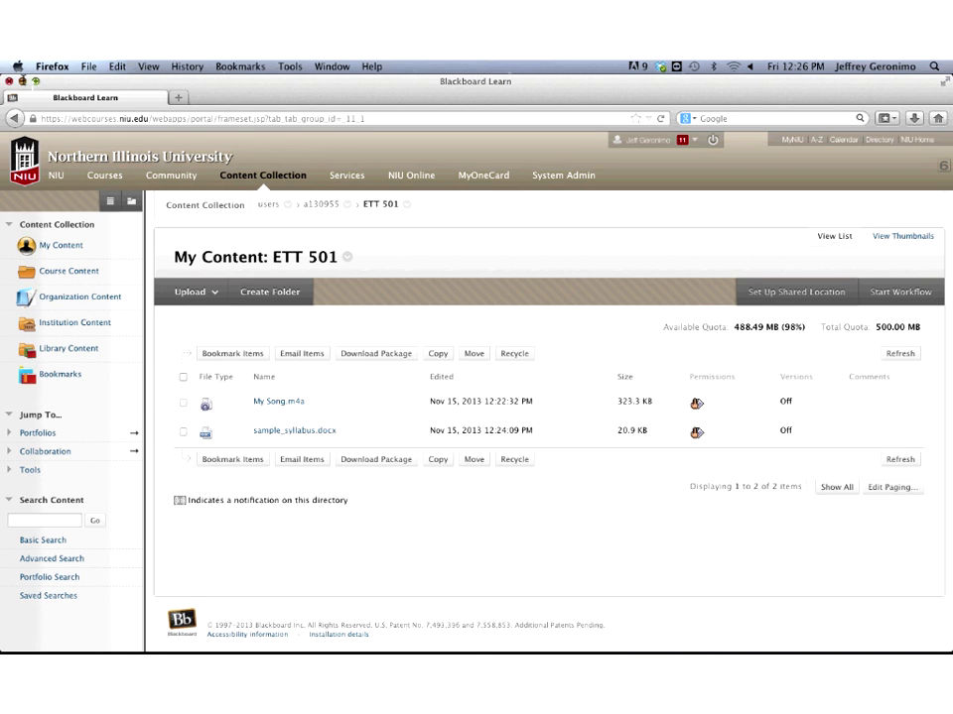
Minimise Firefox to reach Blackboard Collaborate and decline to retain the backed-up audio data
click(10, 81)
click(99, 87)
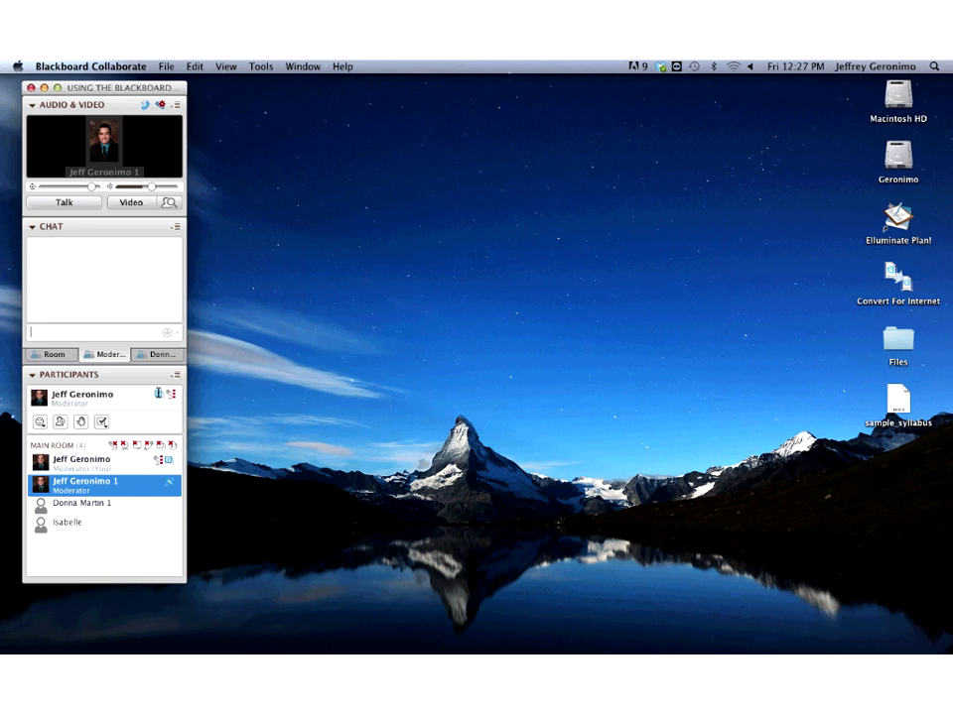
click(195, 66)
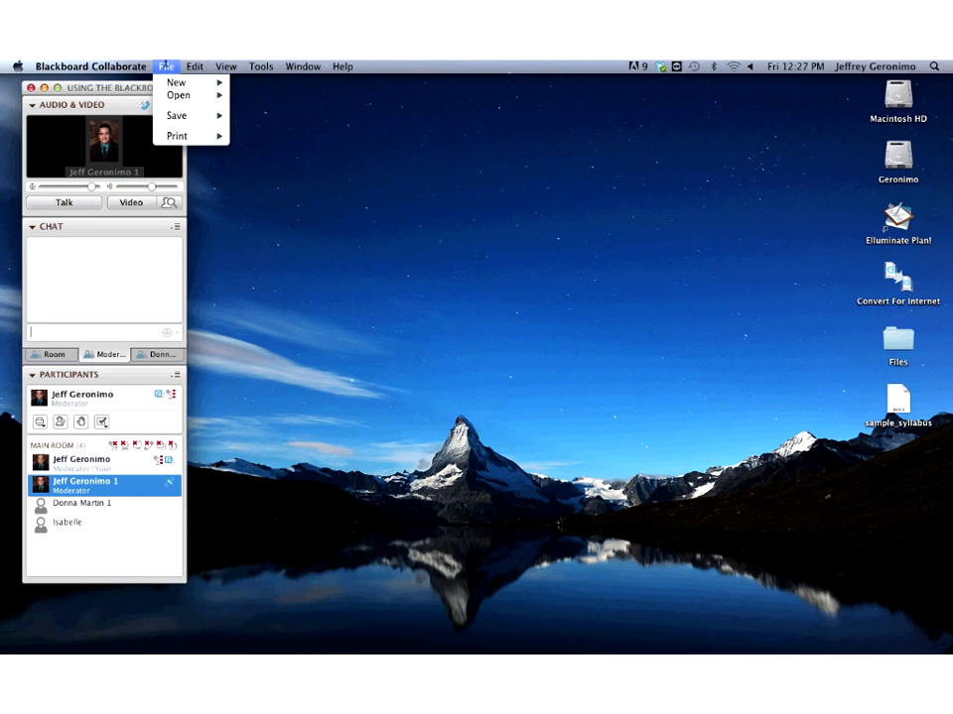
click(166, 66)
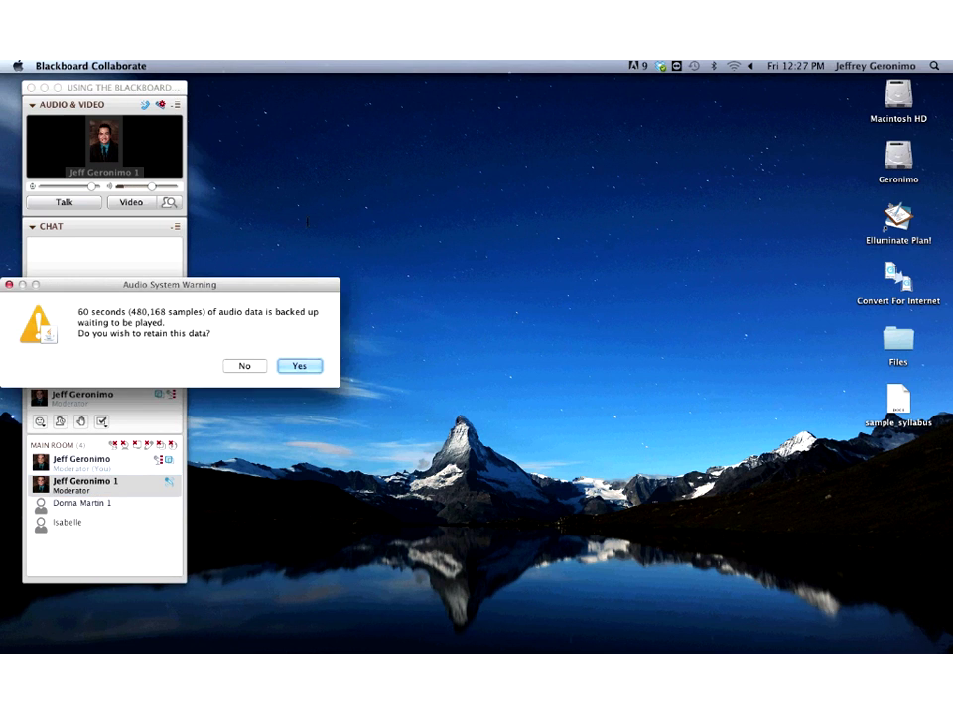
click(255, 363)
Return to Blackboard Learn in Firefox and open the Content area of BbLearn Guest Course 37
mouse_move(361, 644)
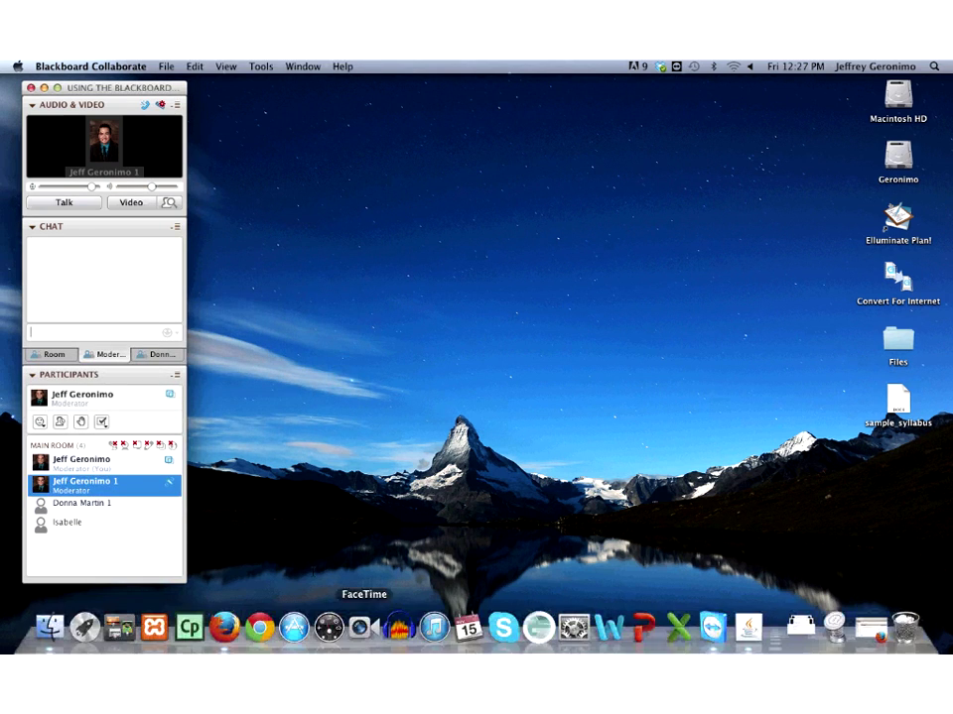
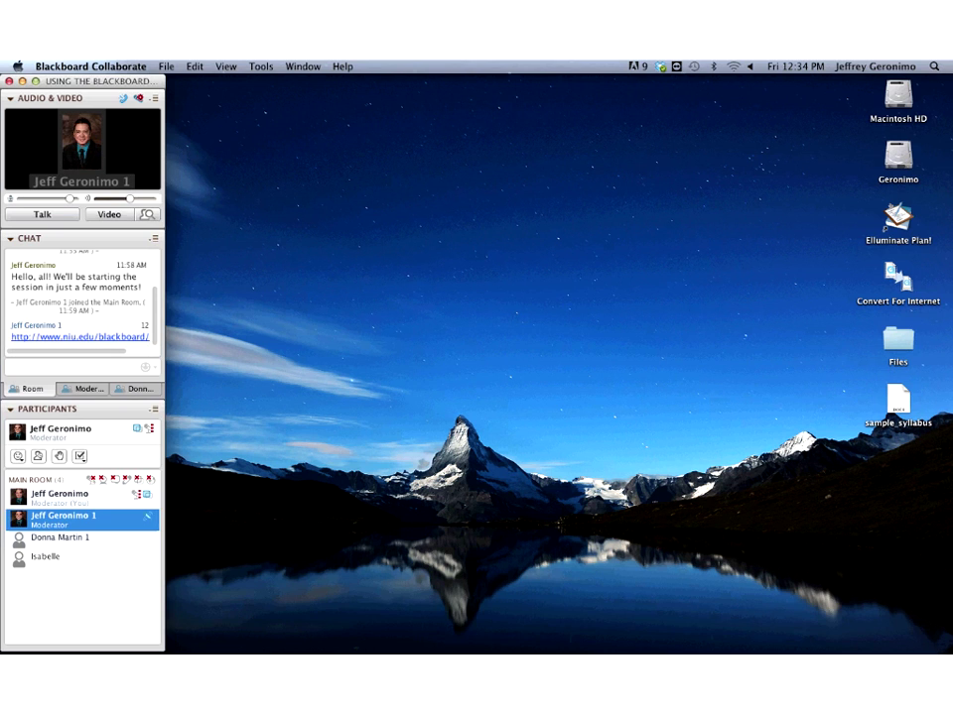
click(870, 627)
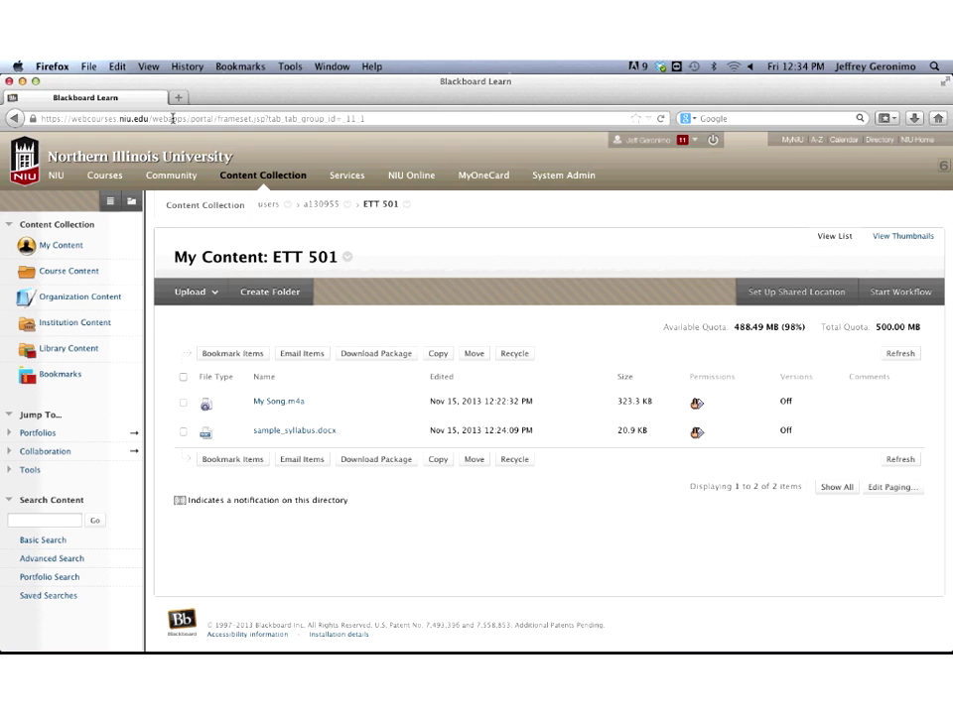
click(103, 171)
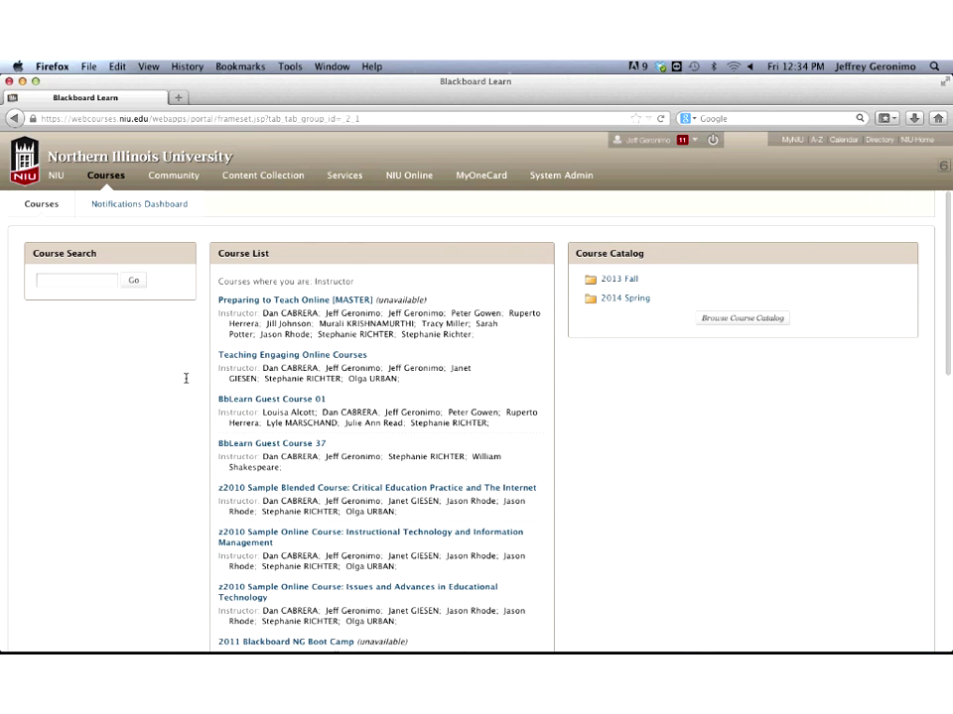
click(278, 443)
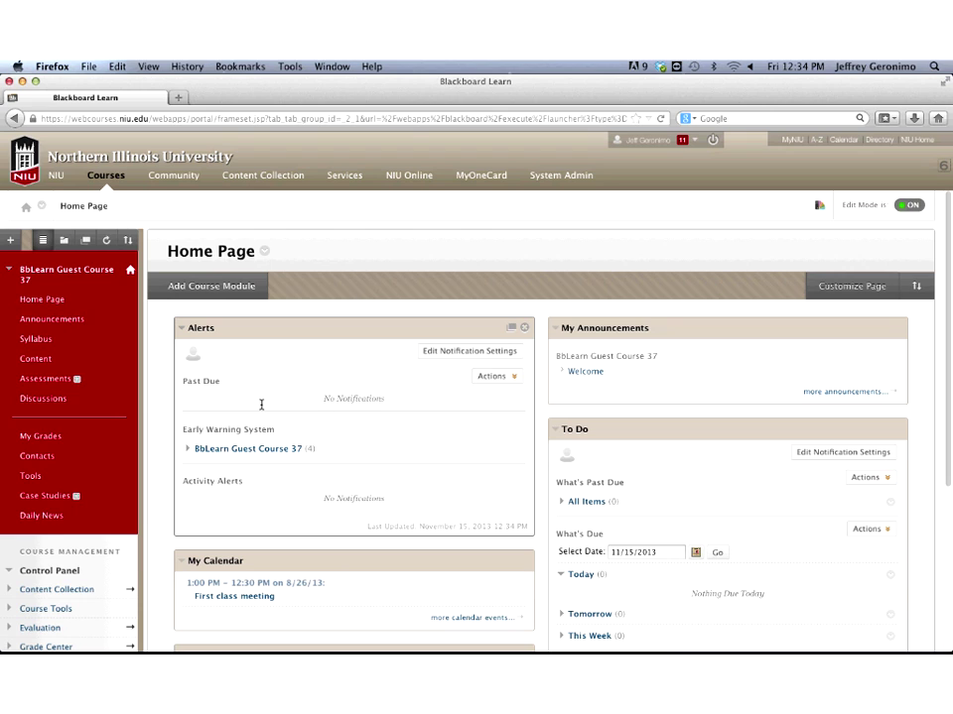
click(36, 358)
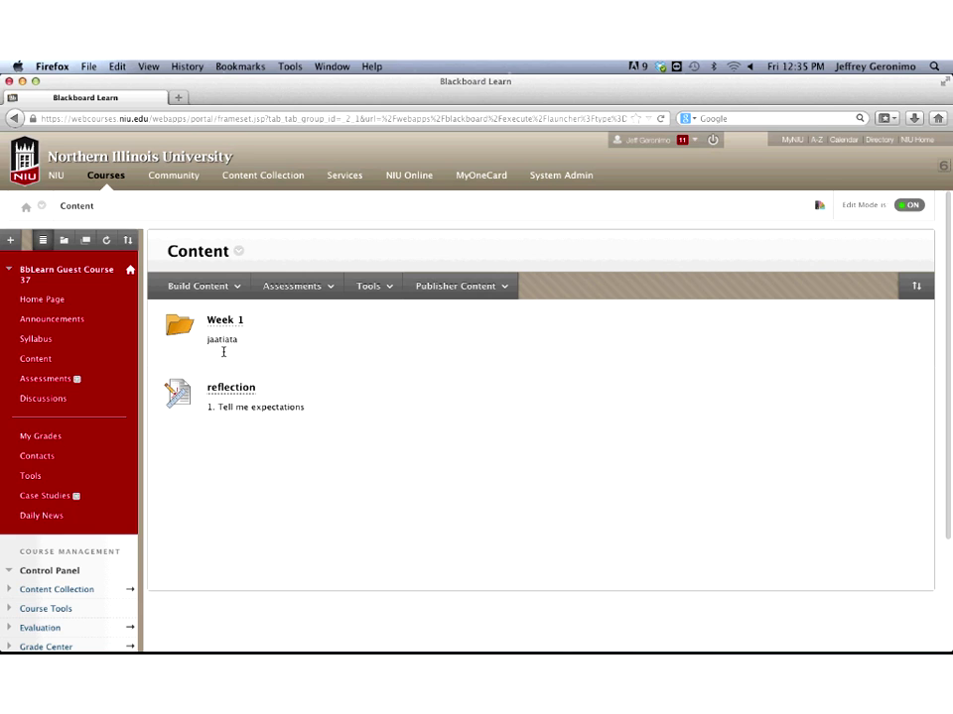
Start a new File item in the course's Content area and name it Spring 2014 Syllabus
click(220, 287)
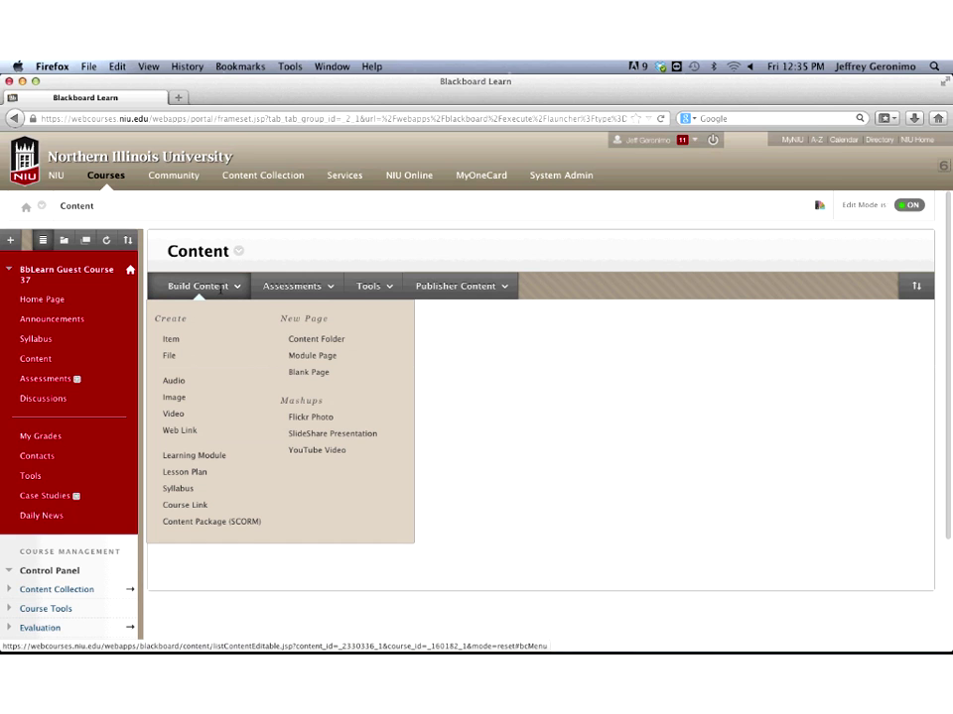
click(187, 357)
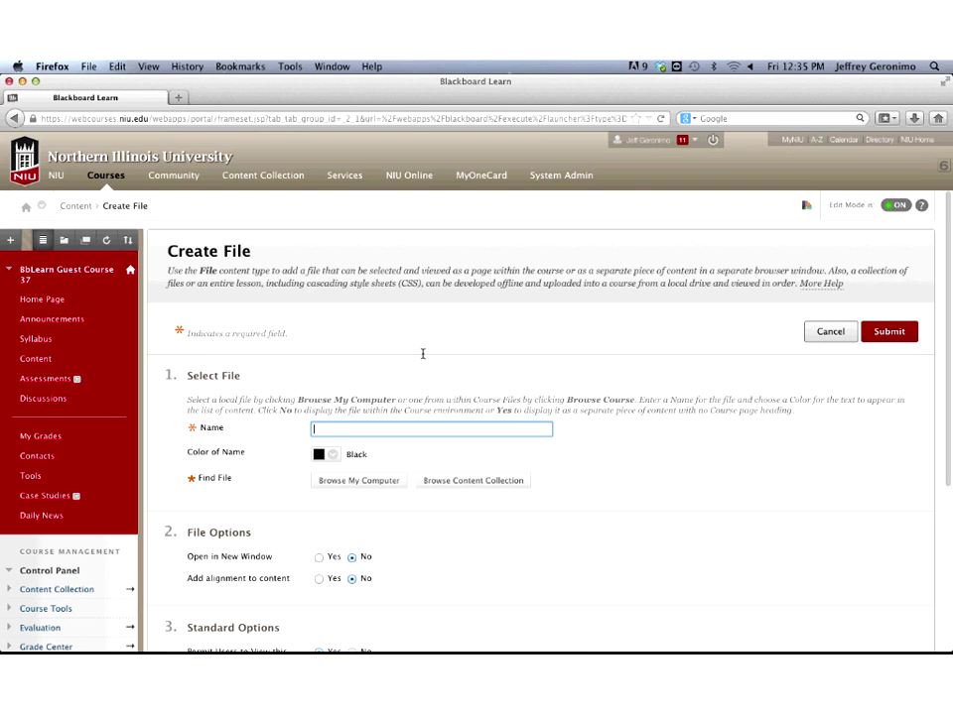
text(Spring 2014 Syllabus)
Attach sample_syllabus.docx from the ETT 501 folder of the instructor's user content in the Content Collection to the file item
click(357, 481)
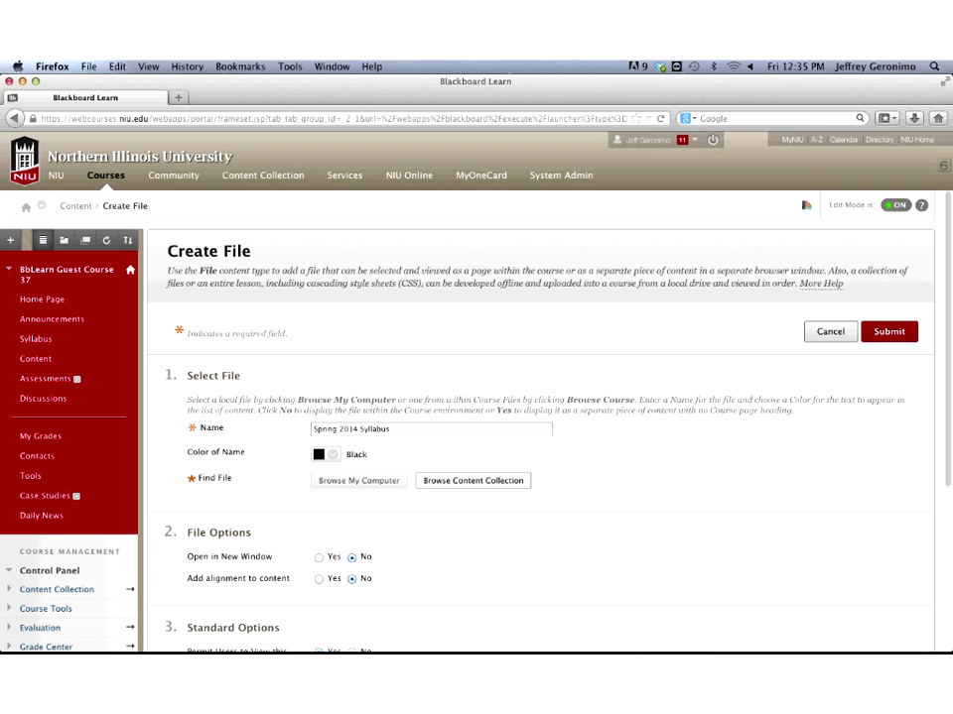
click(461, 480)
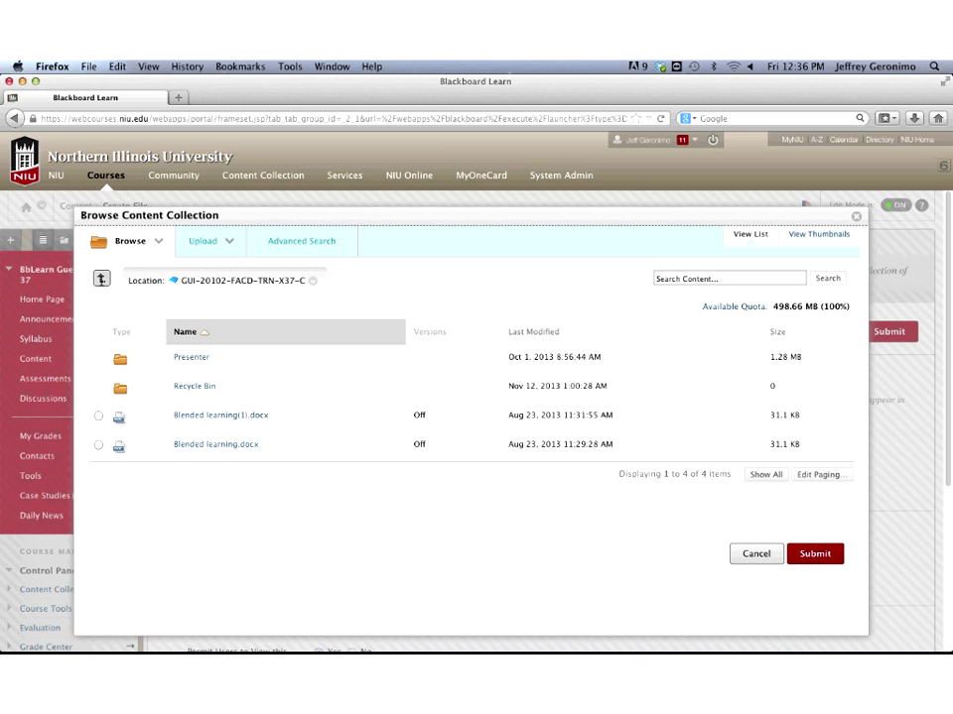
click(119, 356)
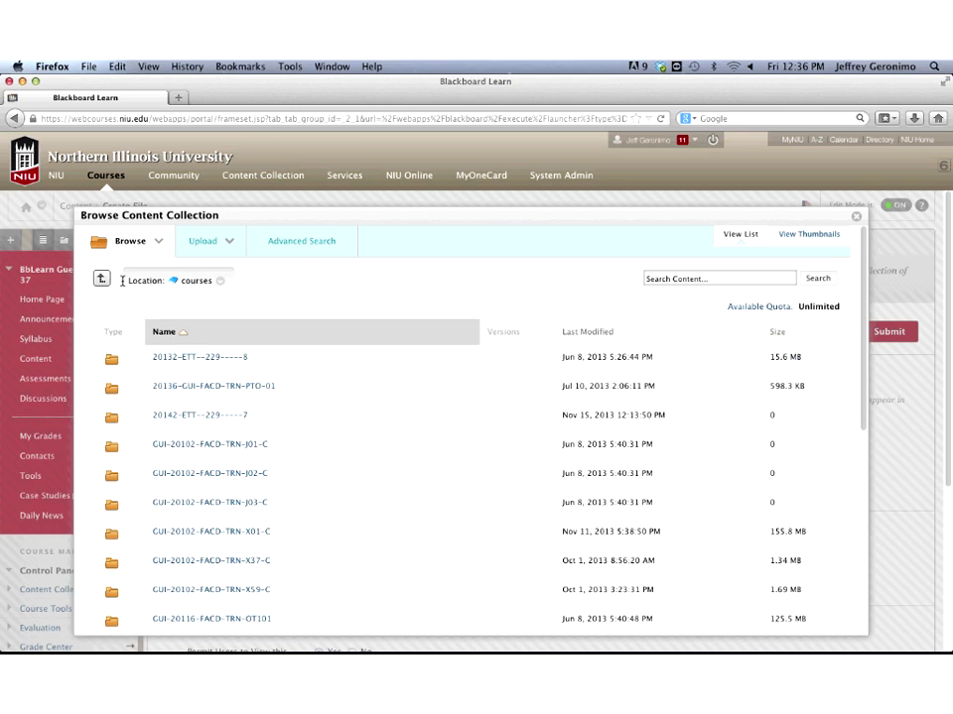
click(123, 358)
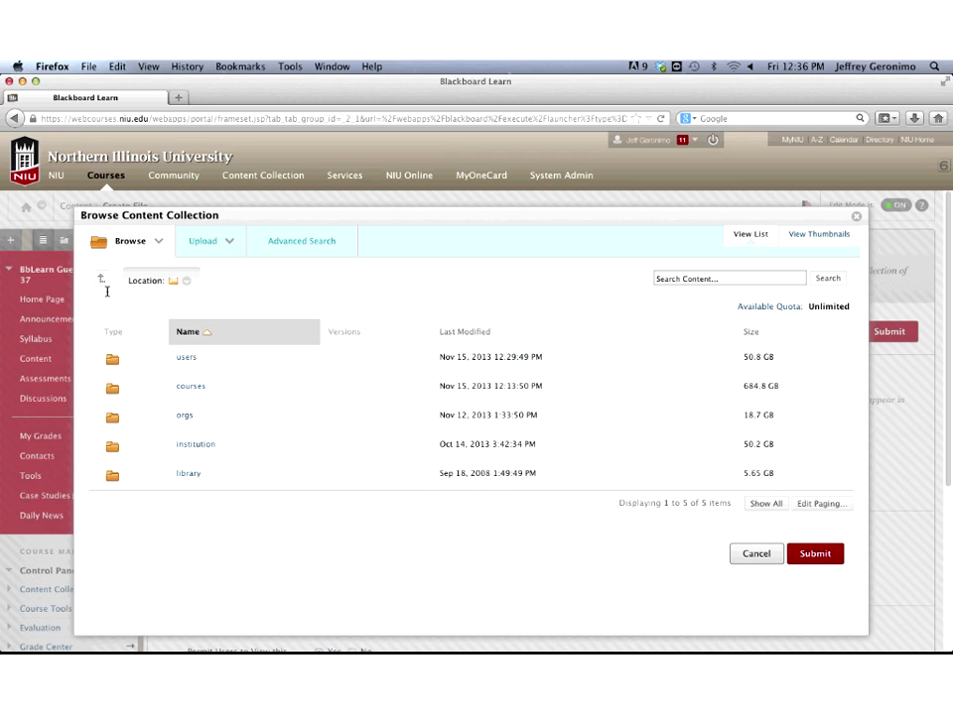
click(187, 357)
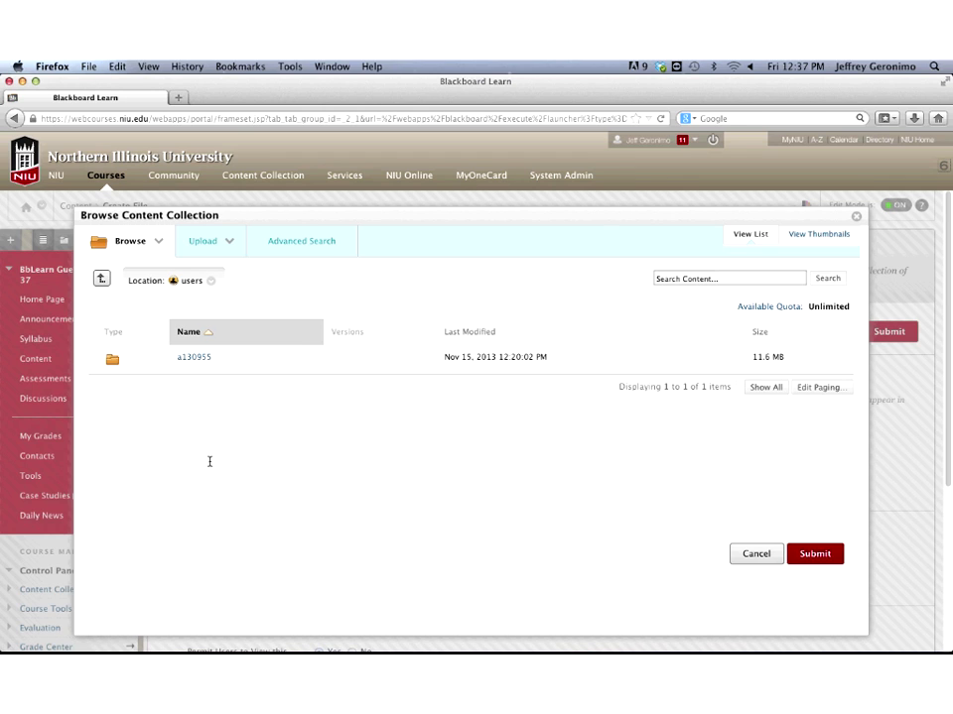
click(192, 357)
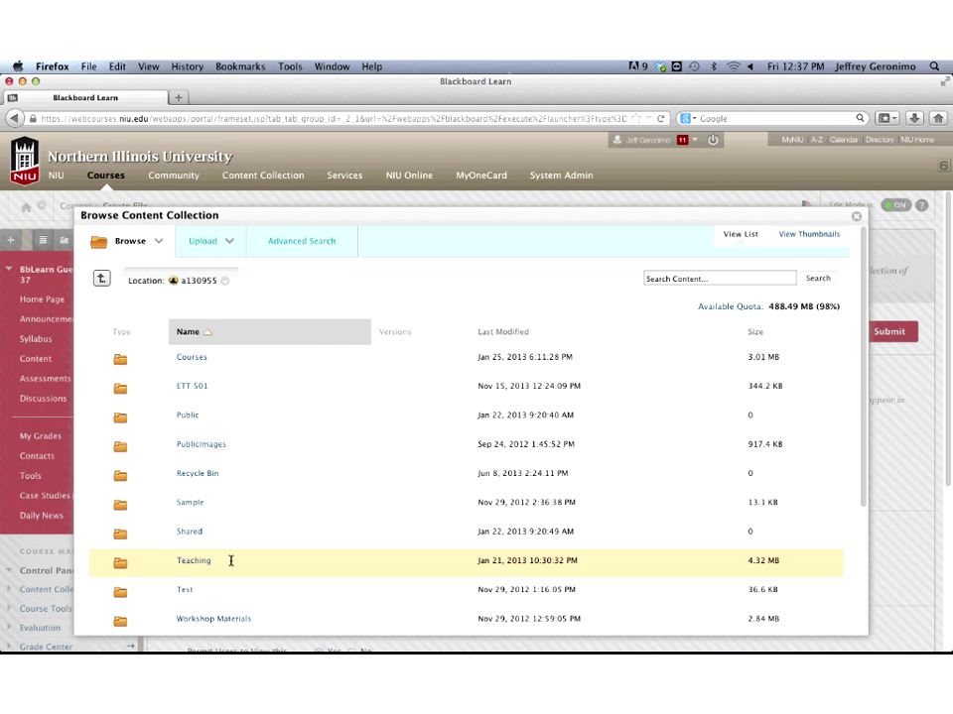
click(189, 387)
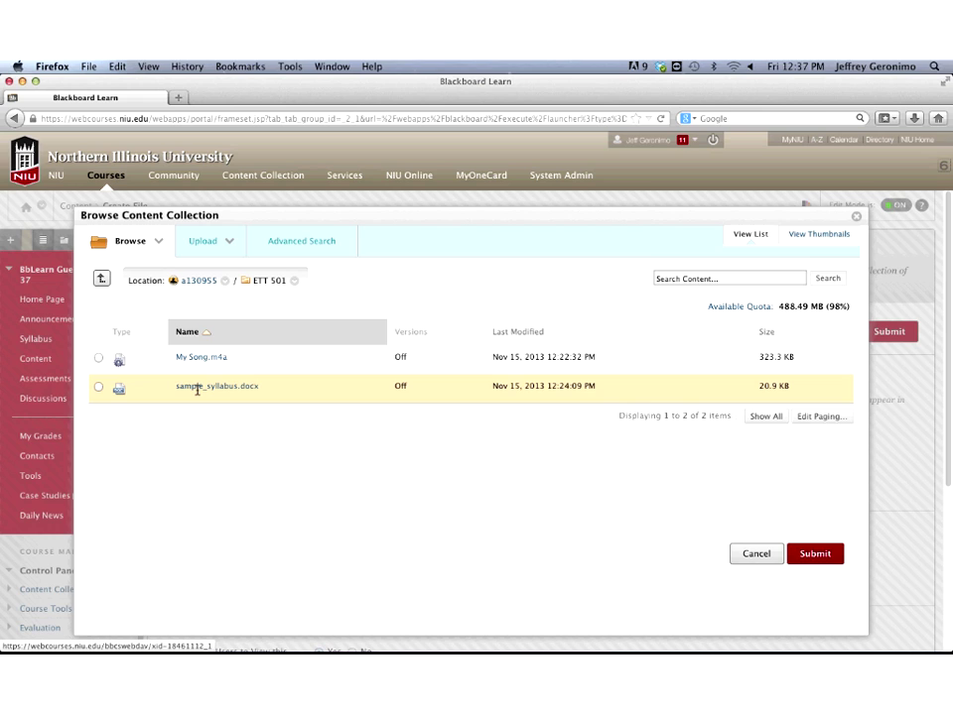
click(99, 387)
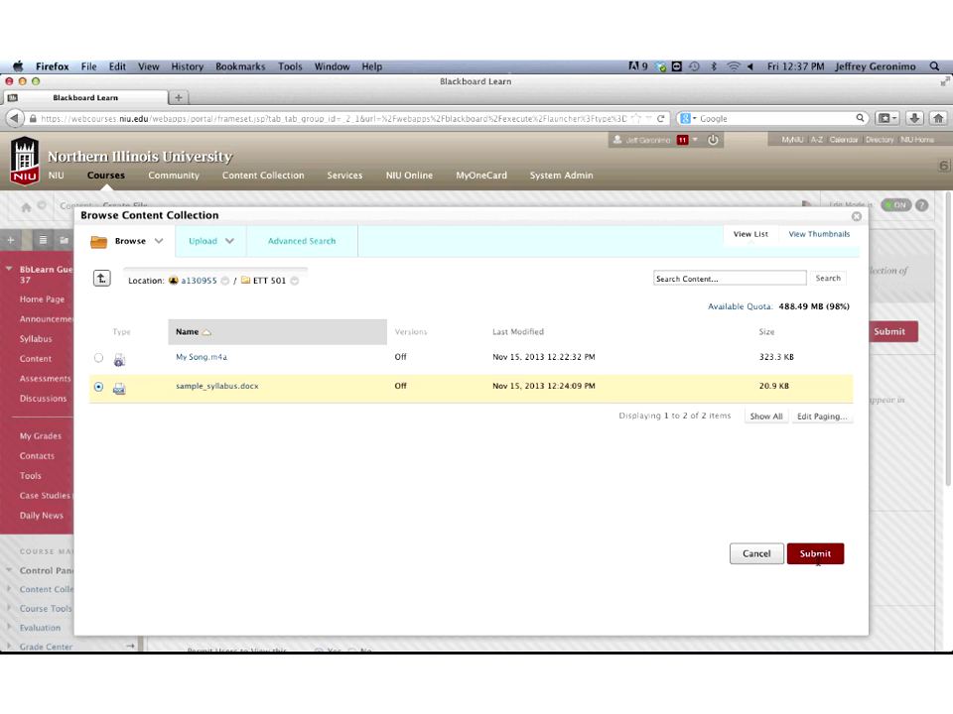
click(813, 553)
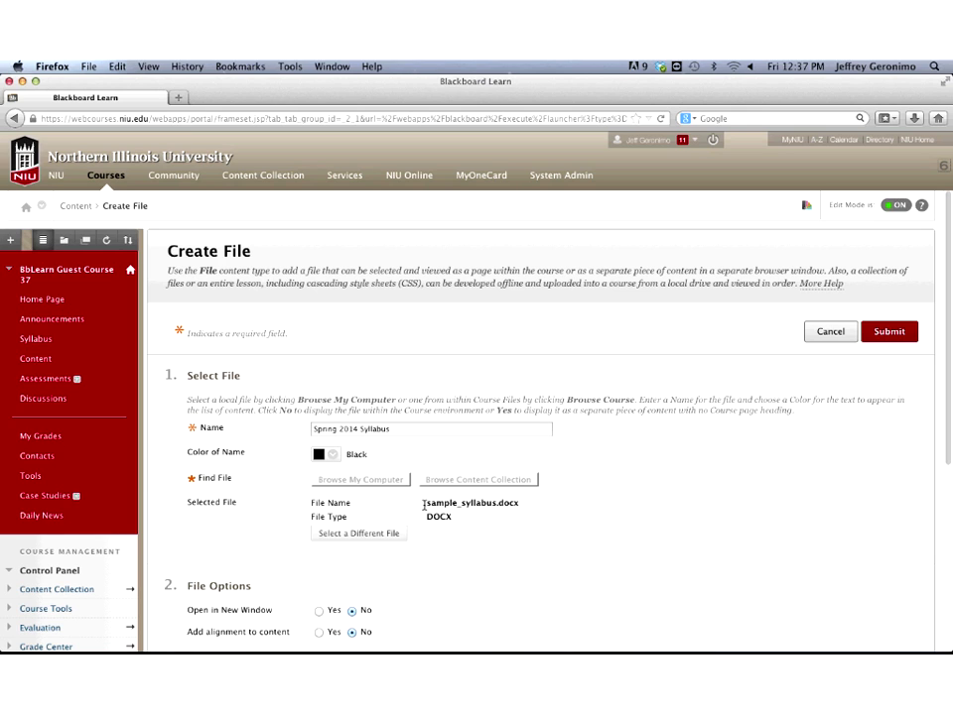
Set the syllabus file to open in a new window and submit the item
drag(426, 504, 484, 527)
click(491, 537)
scroll(569, 420, down, 5)
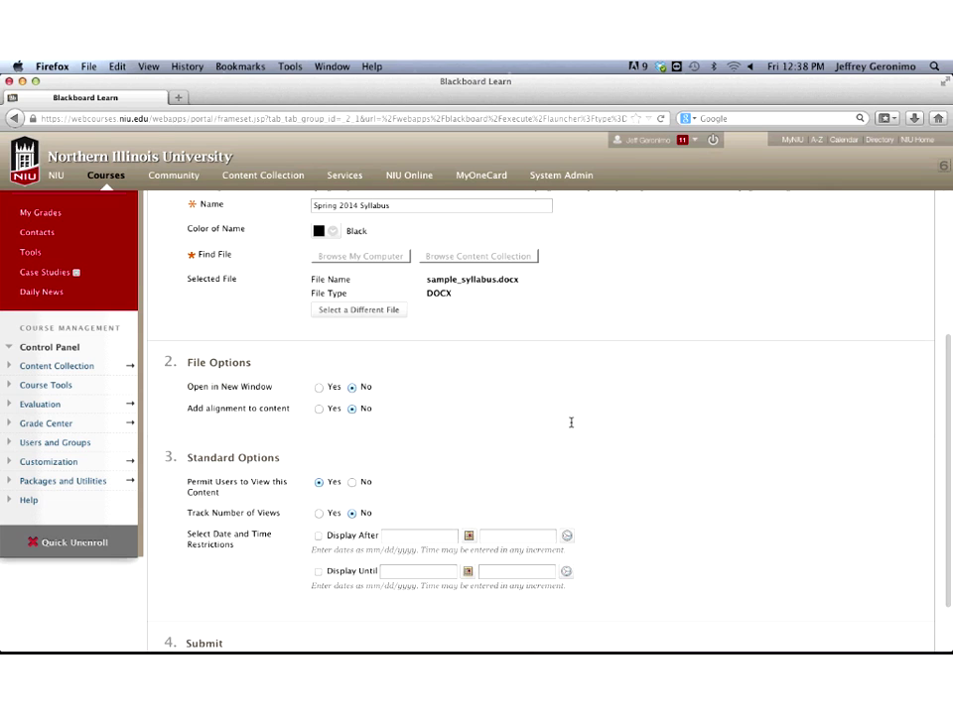
click(318, 387)
scroll(253, 463, up, 1)
scroll(253, 462, down, 3)
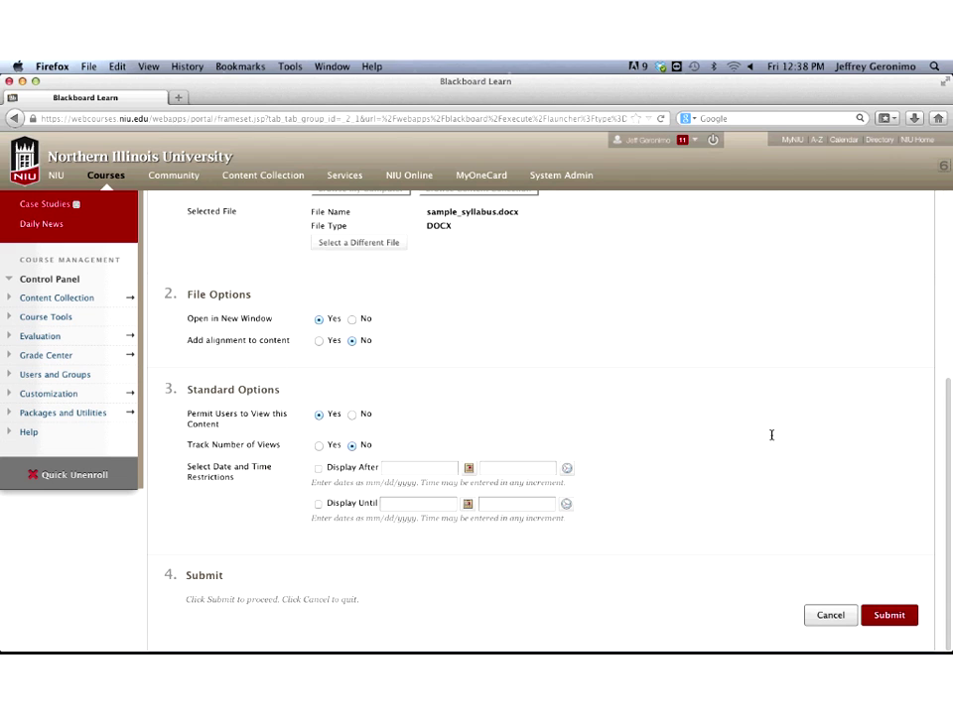
click(888, 615)
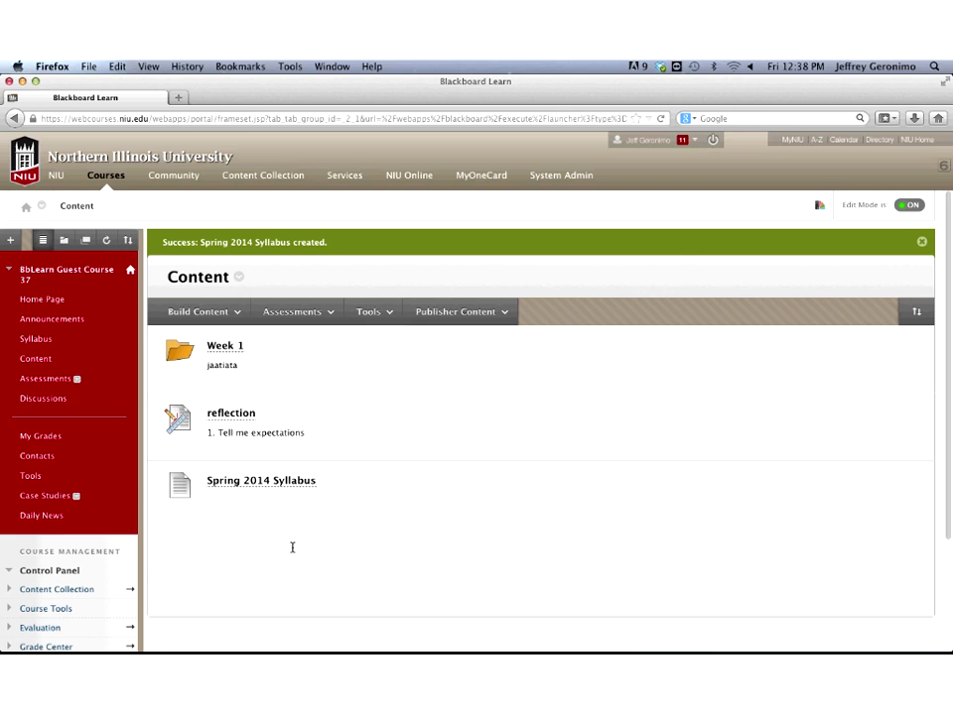
click(221, 314)
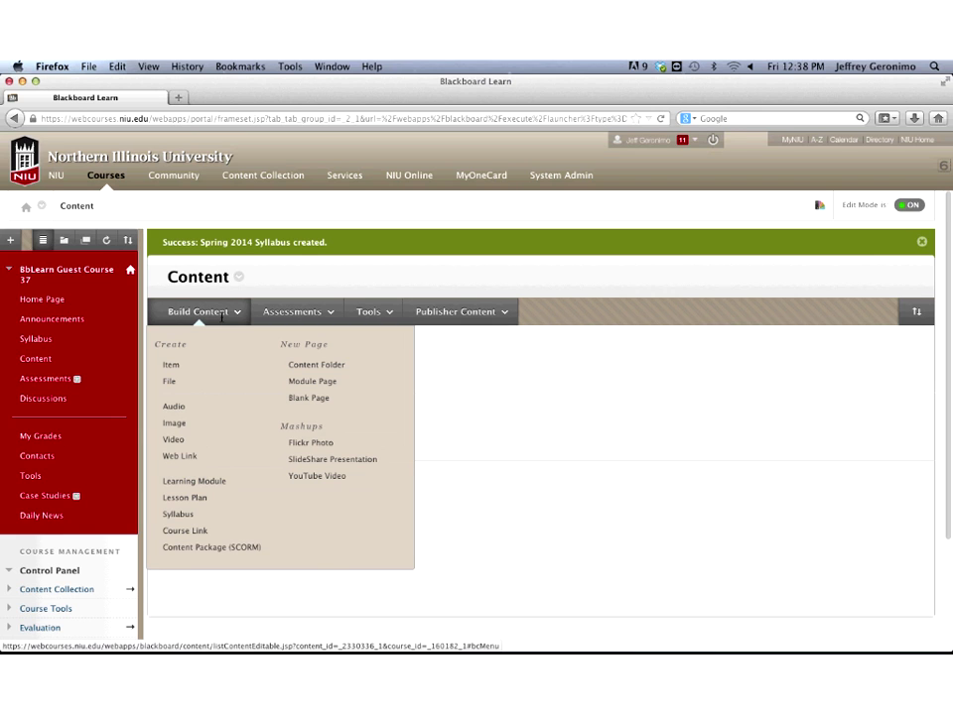
click(292, 312)
click(368, 312)
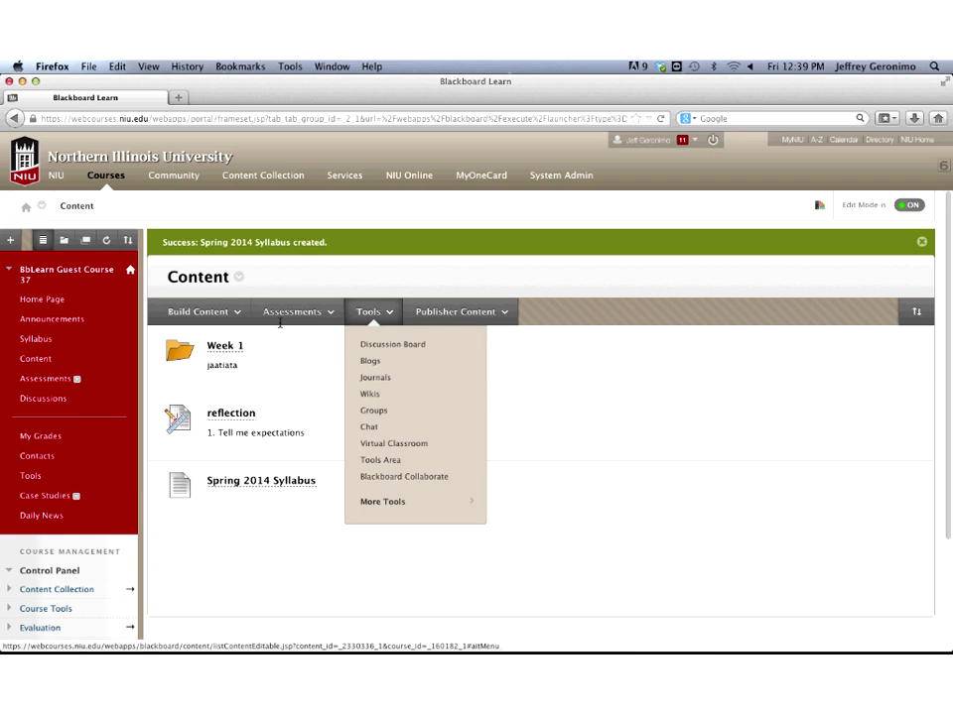
click(283, 313)
click(435, 538)
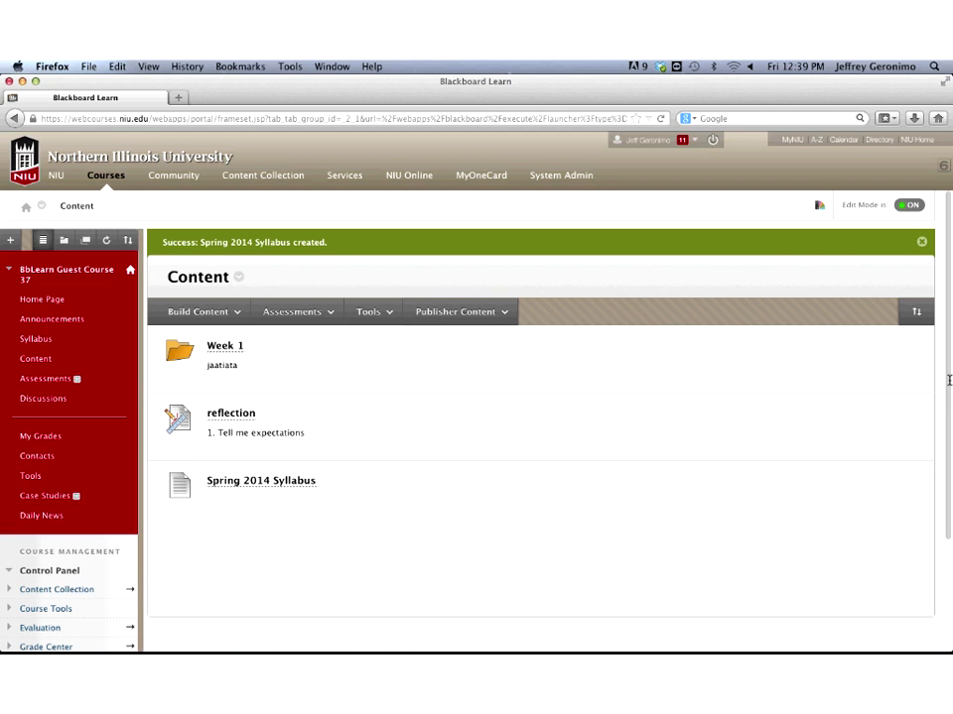
From within the course, view the Content Collection files of Guest Course 37 and the instructor's personal content folders
scroll(945, 400, down, 3)
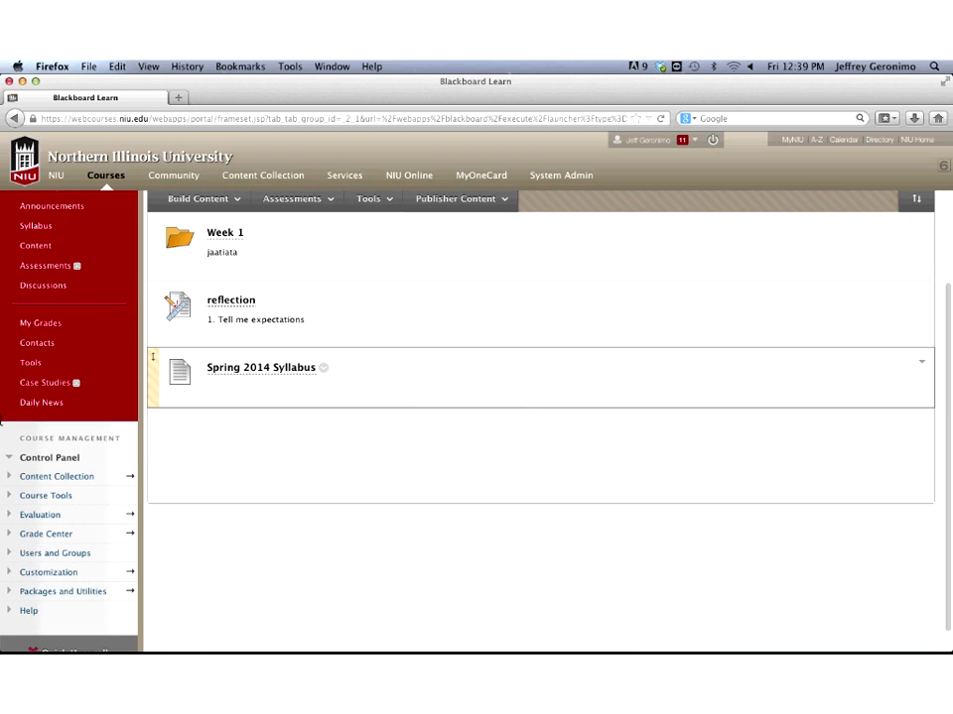
click(59, 476)
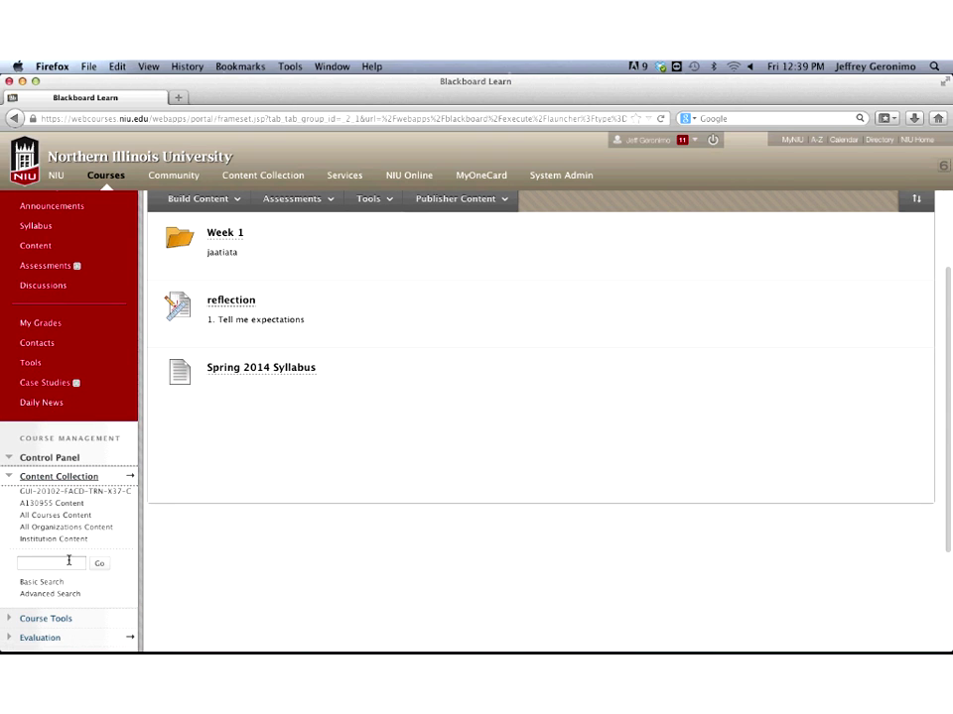
click(33, 492)
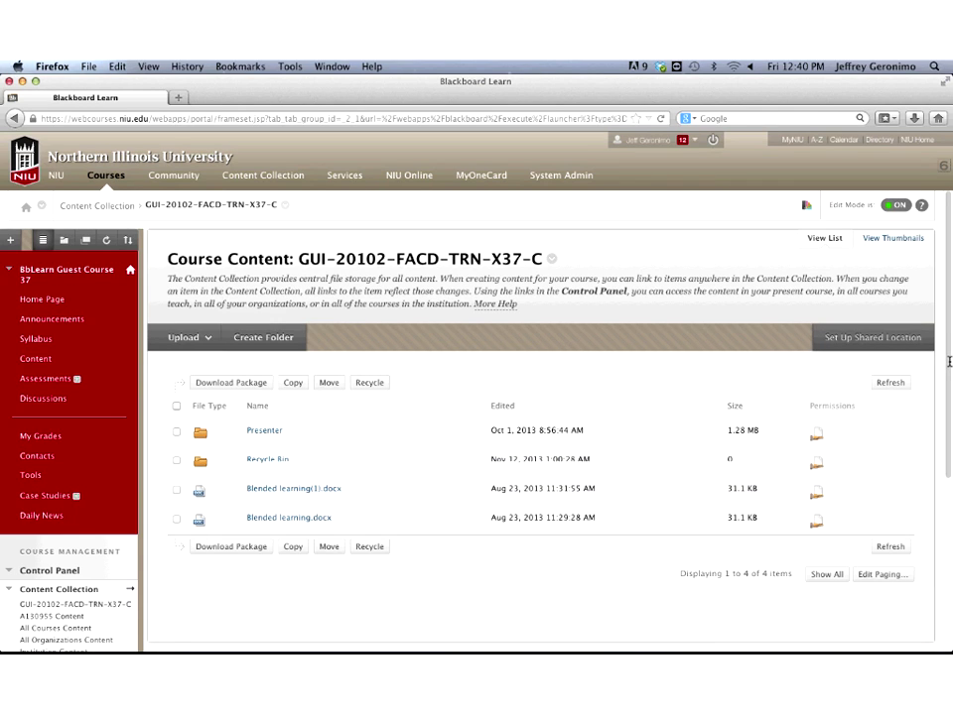
scroll(947, 362, down, 3)
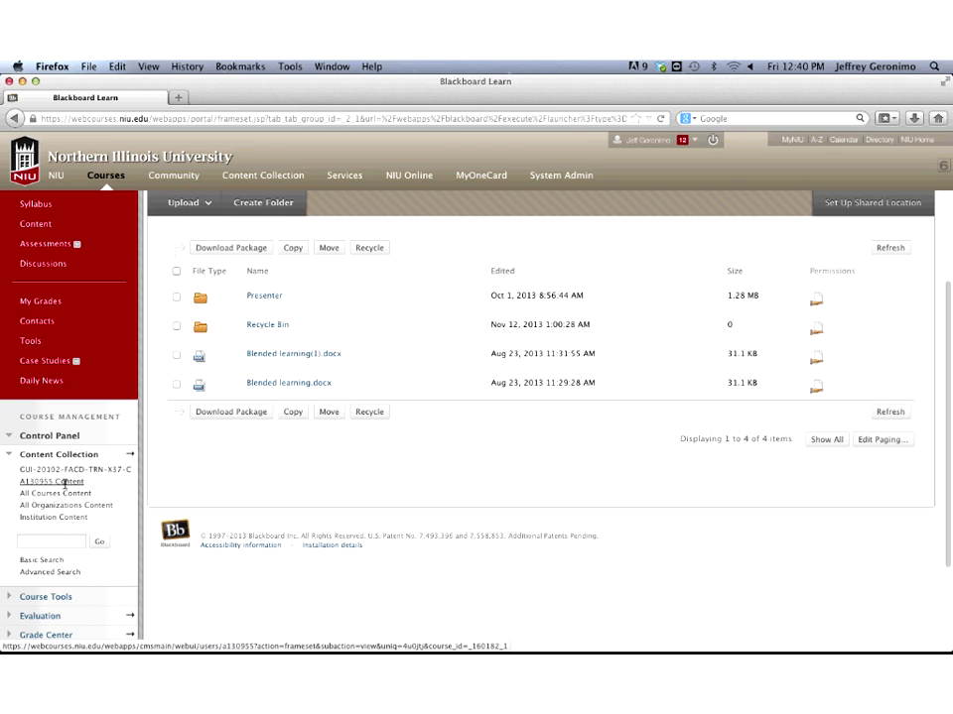
click(35, 485)
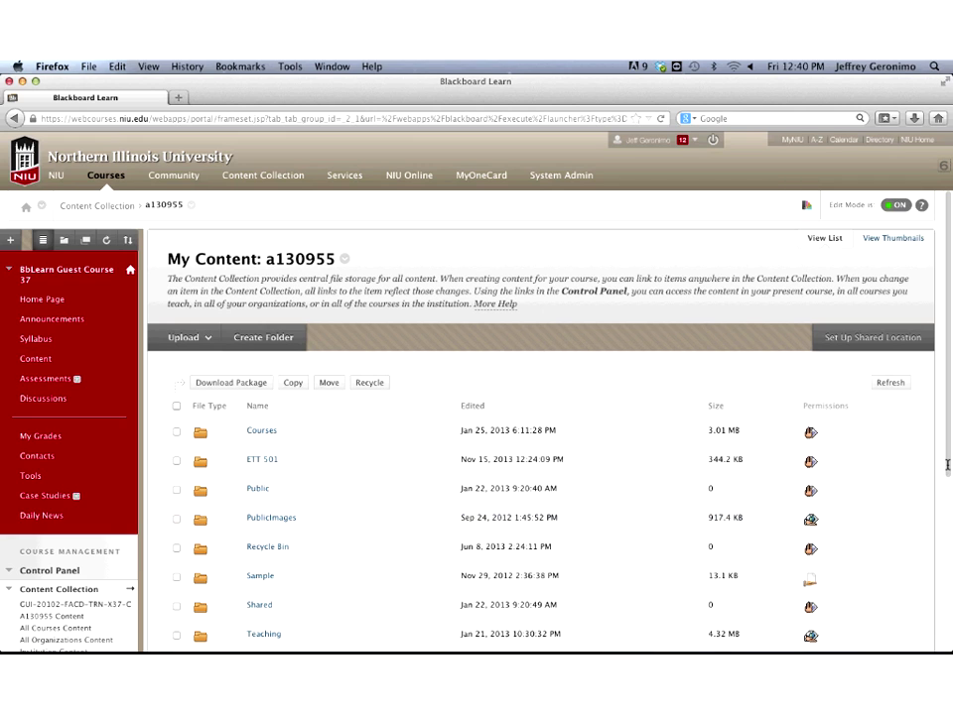
scroll(948, 489, down, 2)
scroll(949, 489, down, 3)
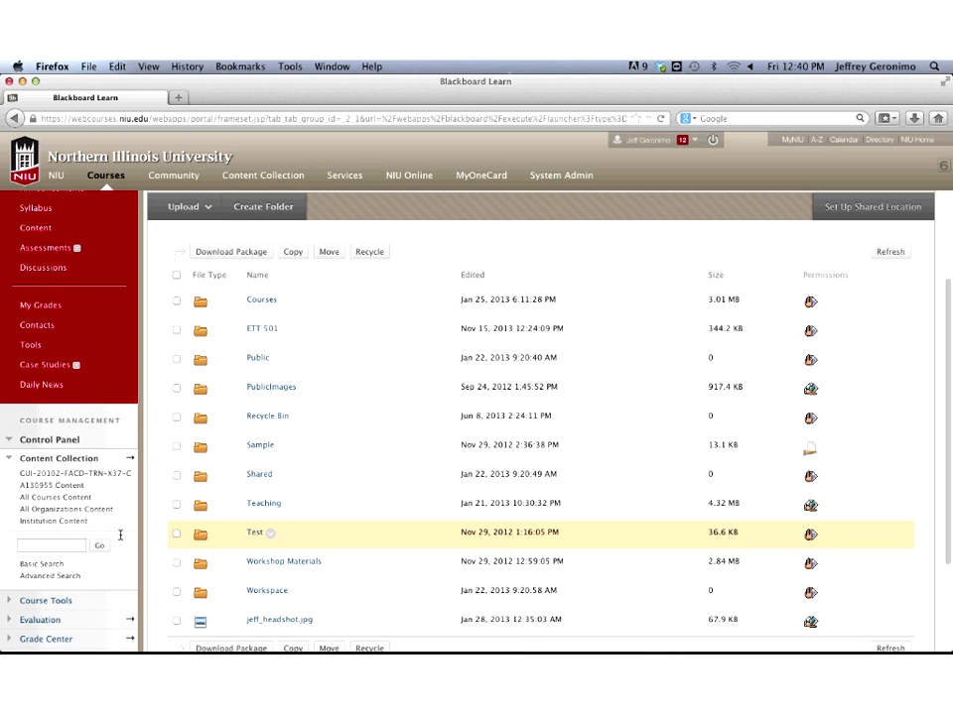
Open Institution Content in the Content Collection and examine its list of department folders
click(40, 522)
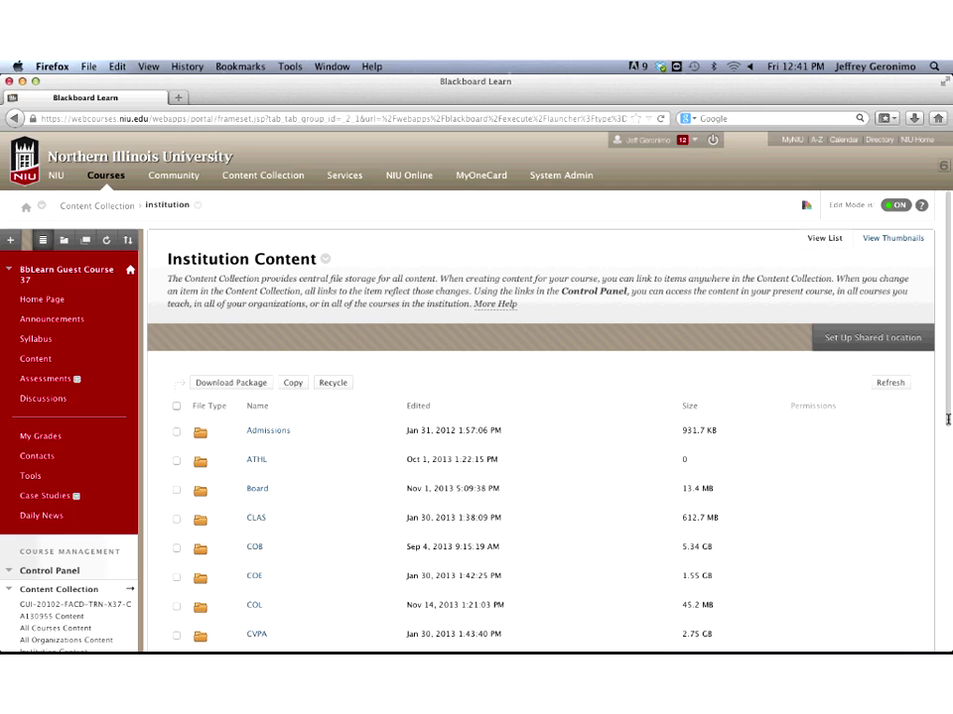
drag(947, 419, 949, 555)
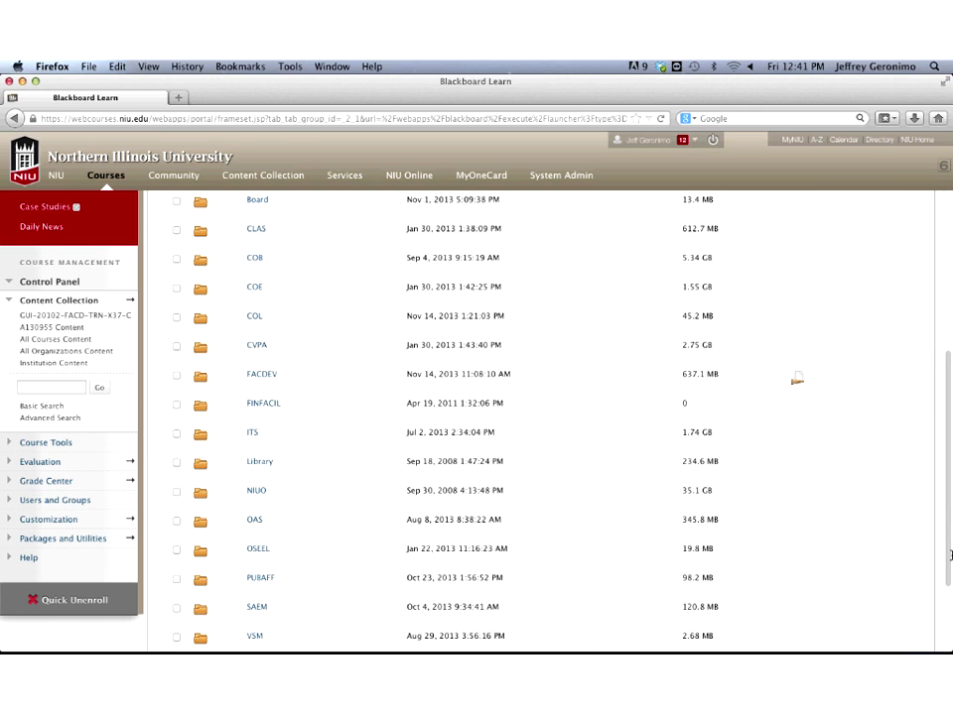
scroll(950, 555, up, 3)
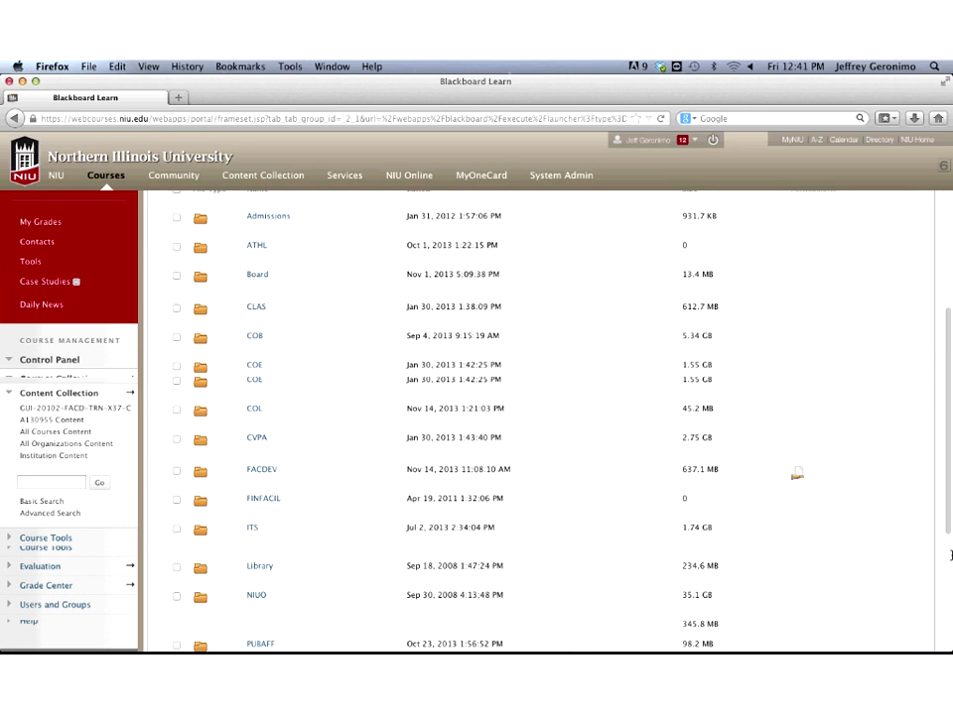
drag(950, 554, 950, 473)
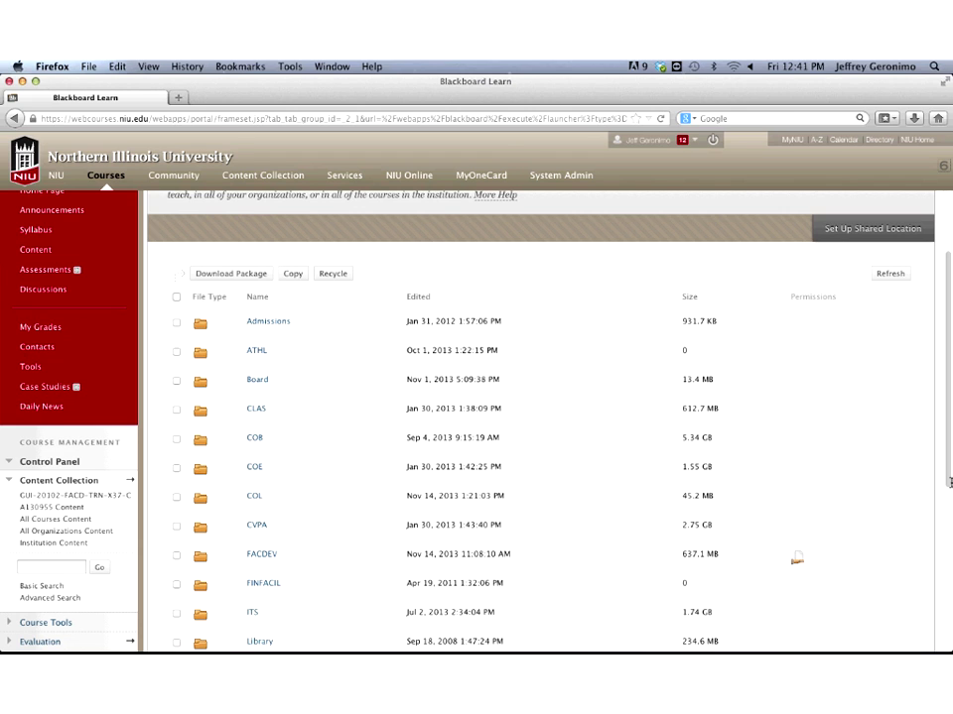
scroll(949, 481, down, 3)
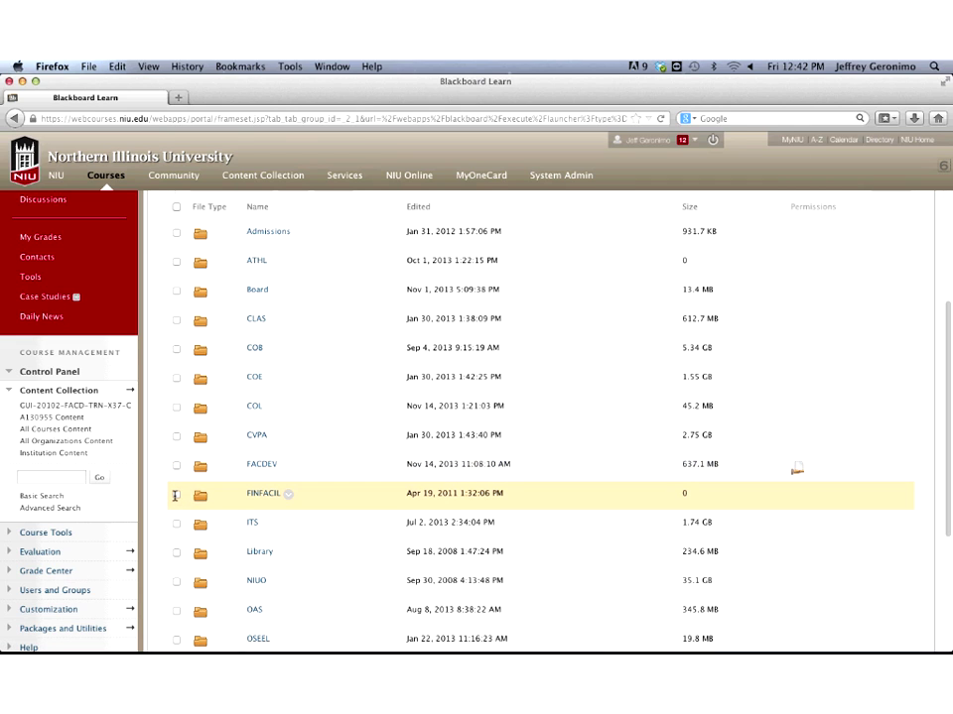
scroll(174, 495, up, 4)
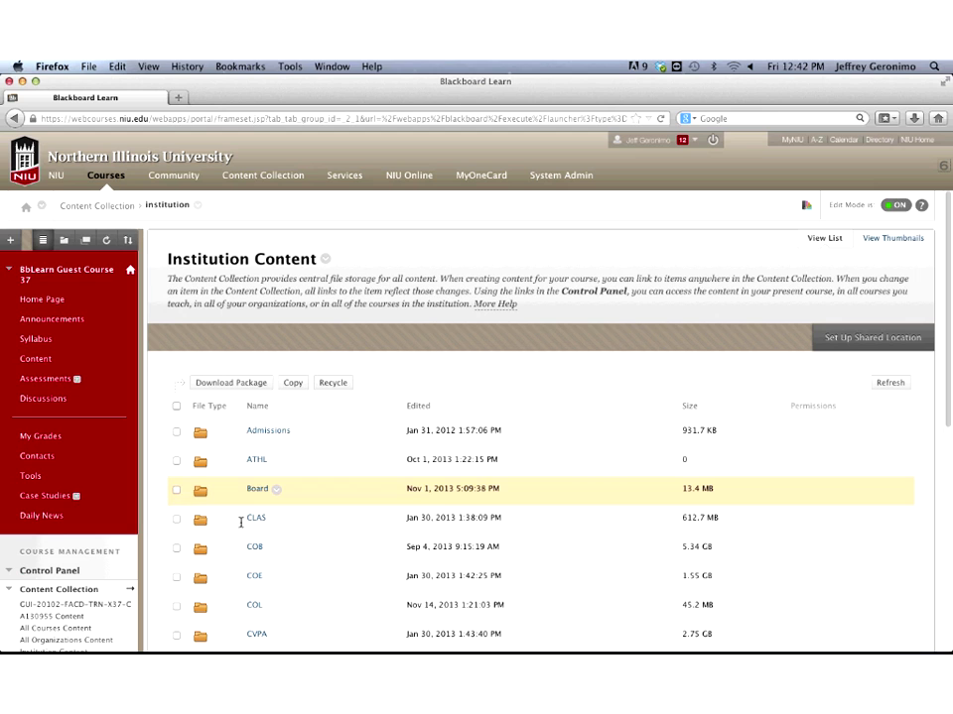
Return to the course list and open the Content area of BbLearn Guest Course 01
click(105, 175)
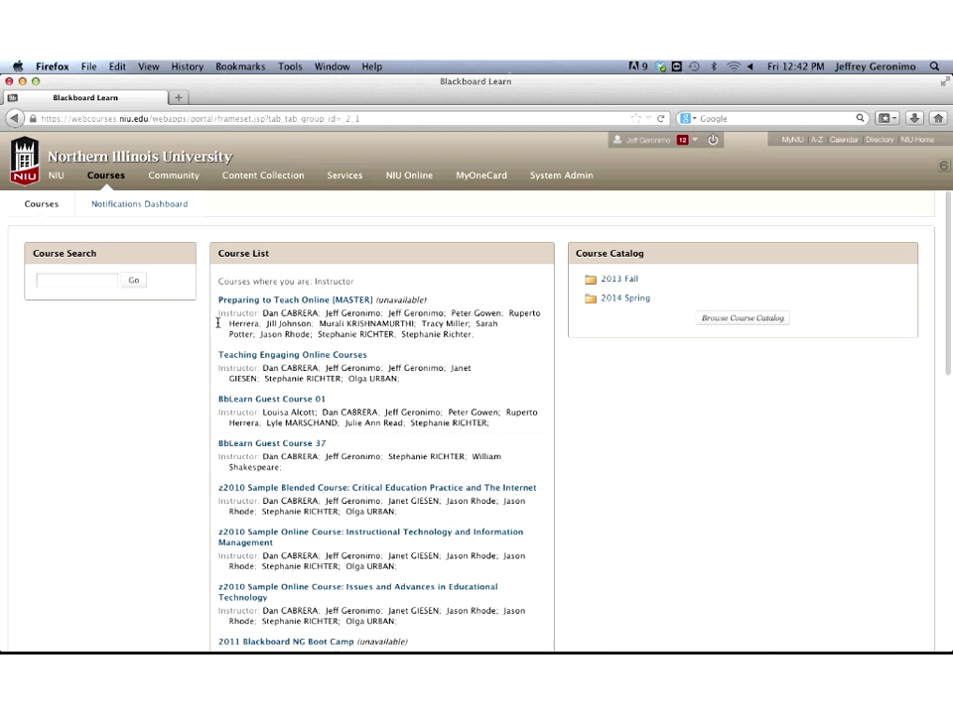
click(257, 398)
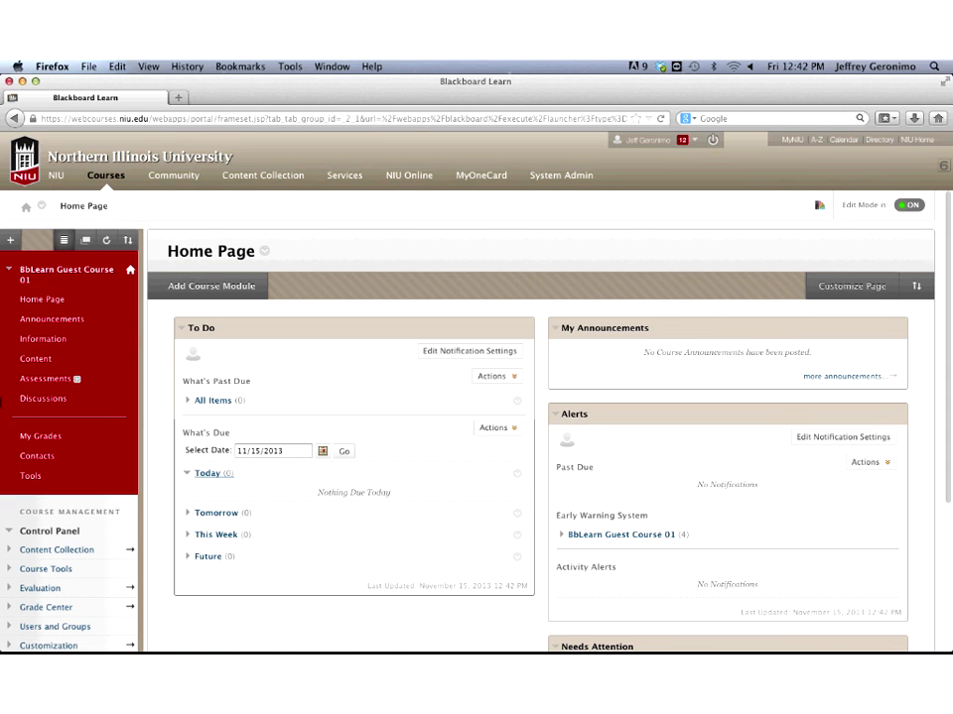
click(36, 359)
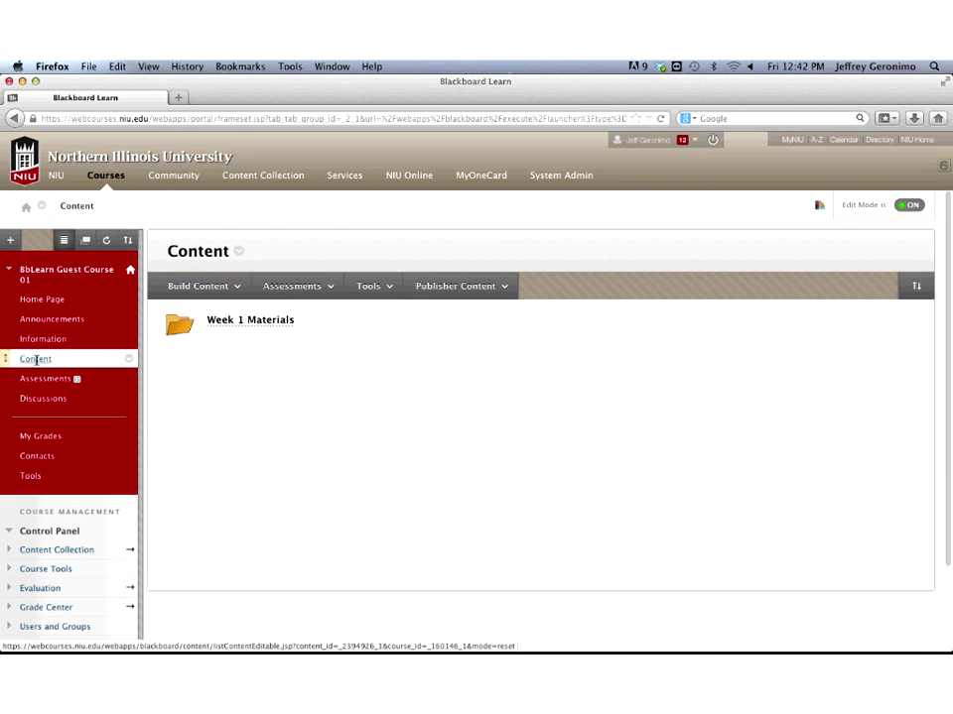
Create a File item named "Spring 2014 Syllabus" in the Content area of BbLearn Guest Course 01
click(199, 286)
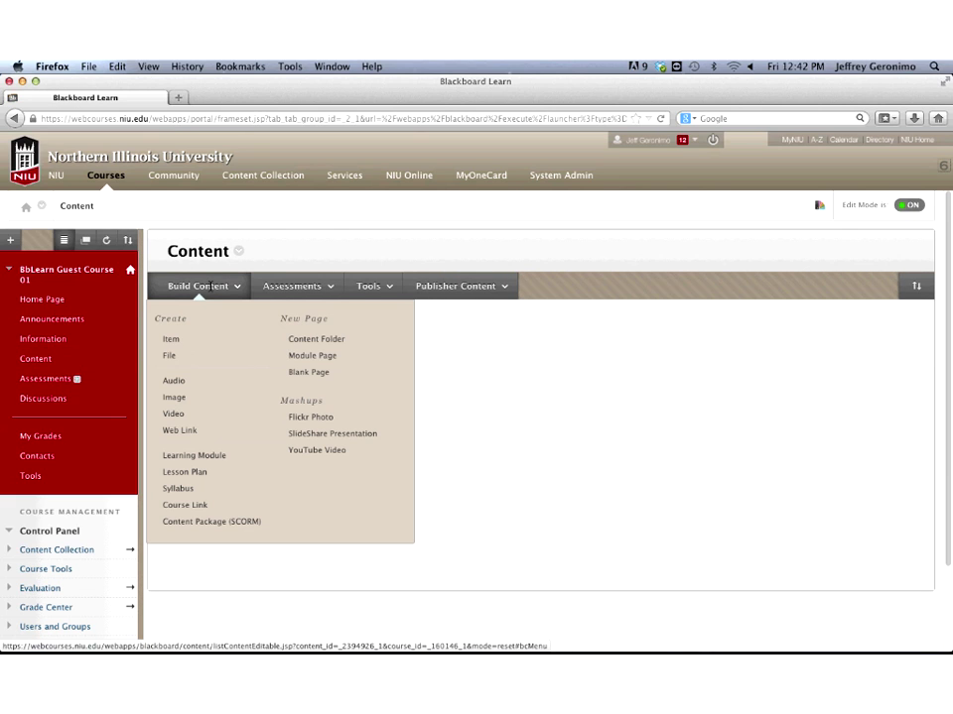
click(195, 363)
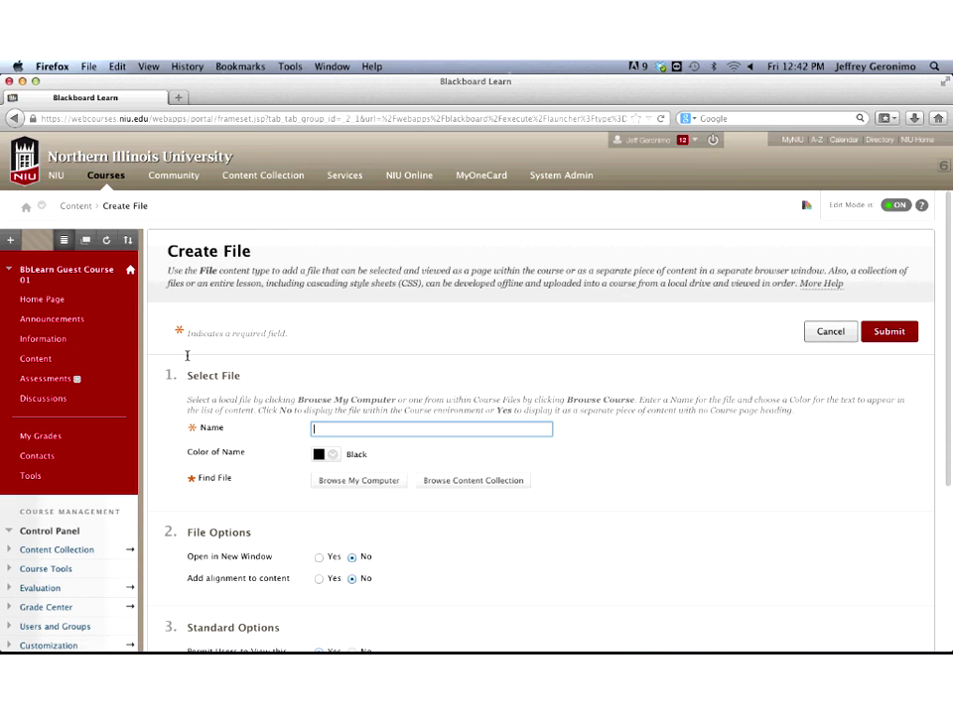
text(Spring 2014 Syllabus)
Link sample_syllabus.docx from the ETT 501 folder of the instructor's personal Content Collection area as the item's file
click(468, 481)
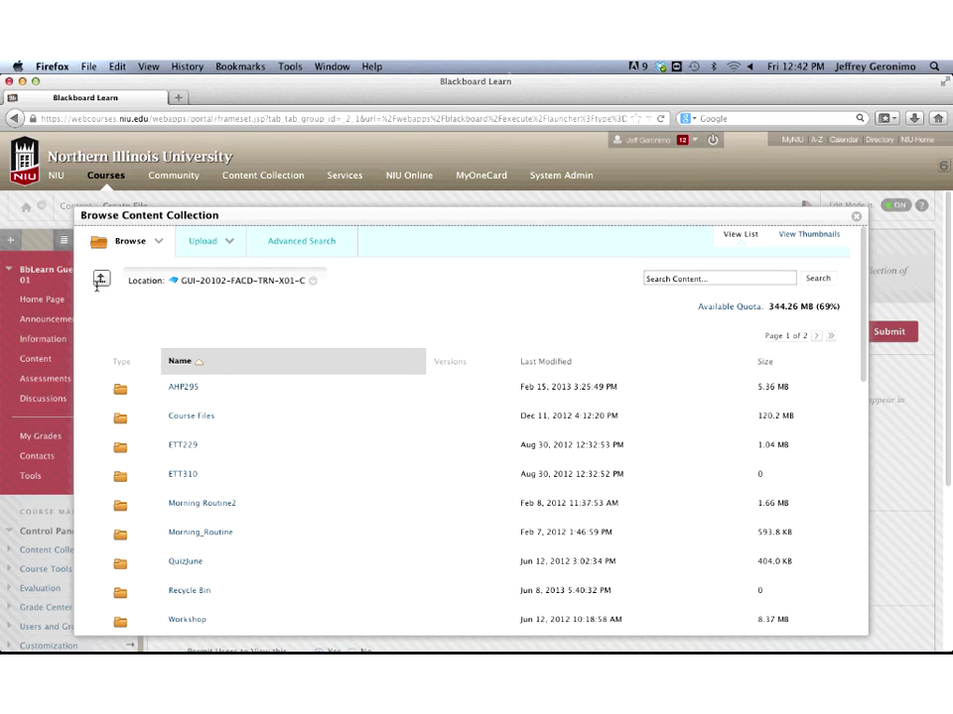
click(101, 279)
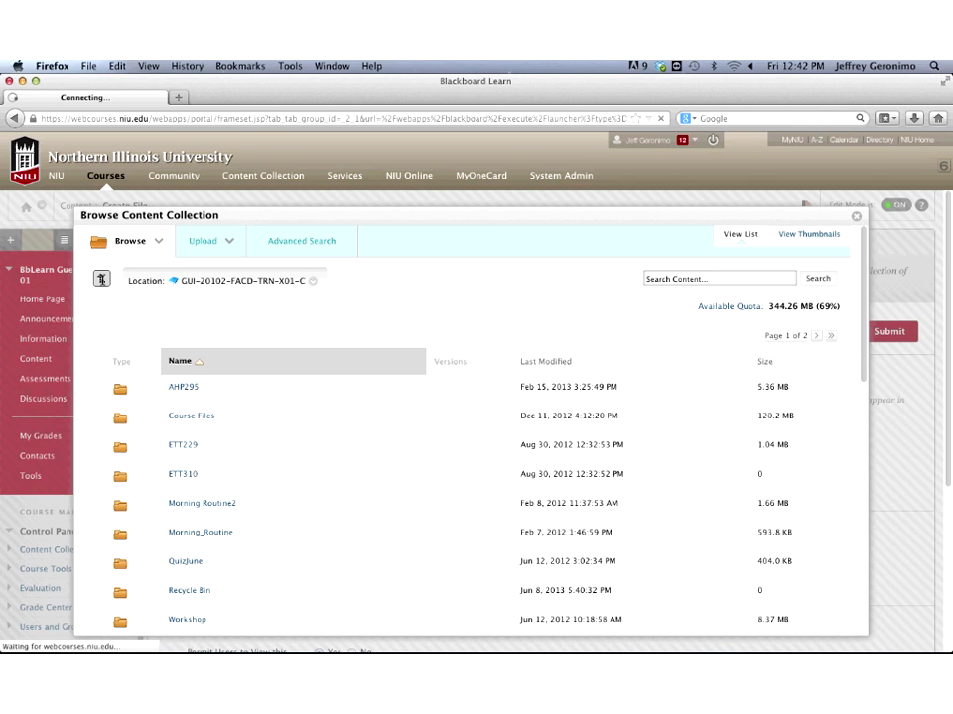
click(100, 280)
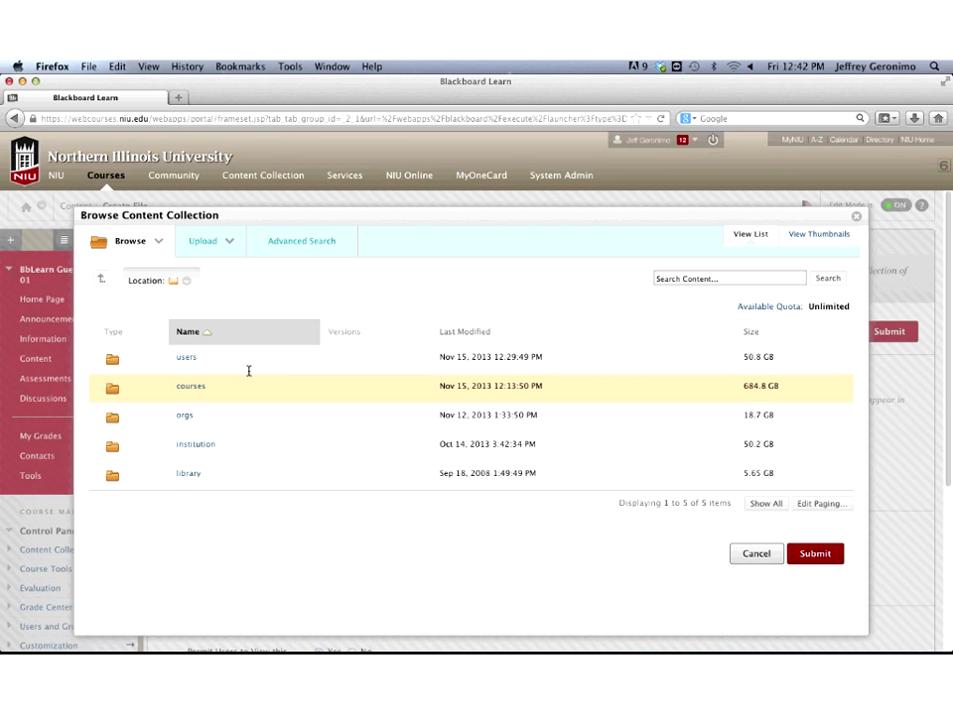
click(187, 358)
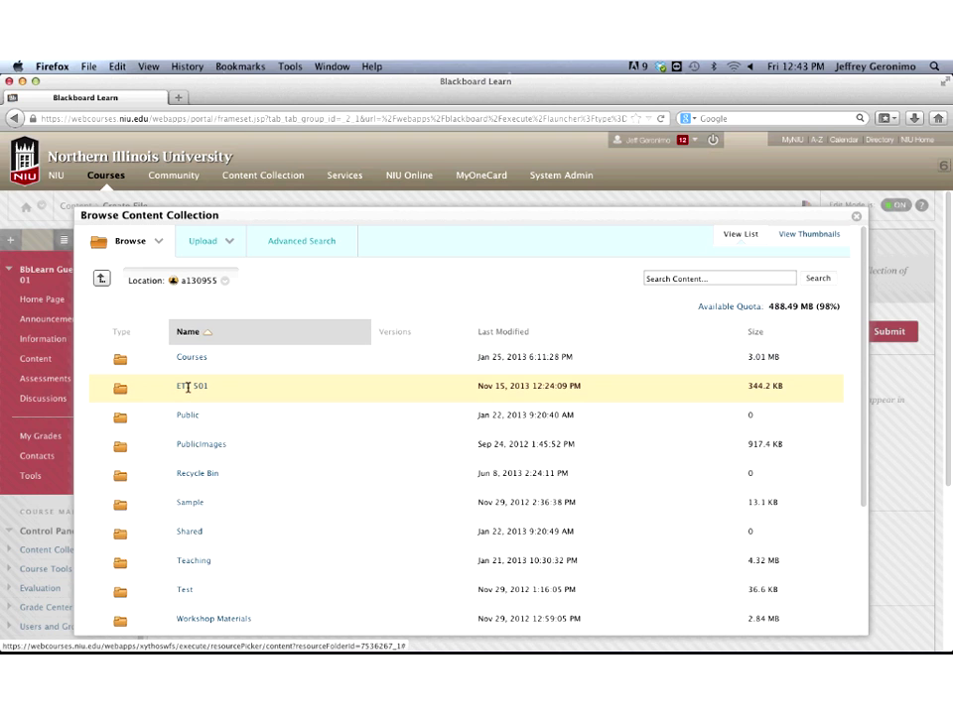
click(188, 386)
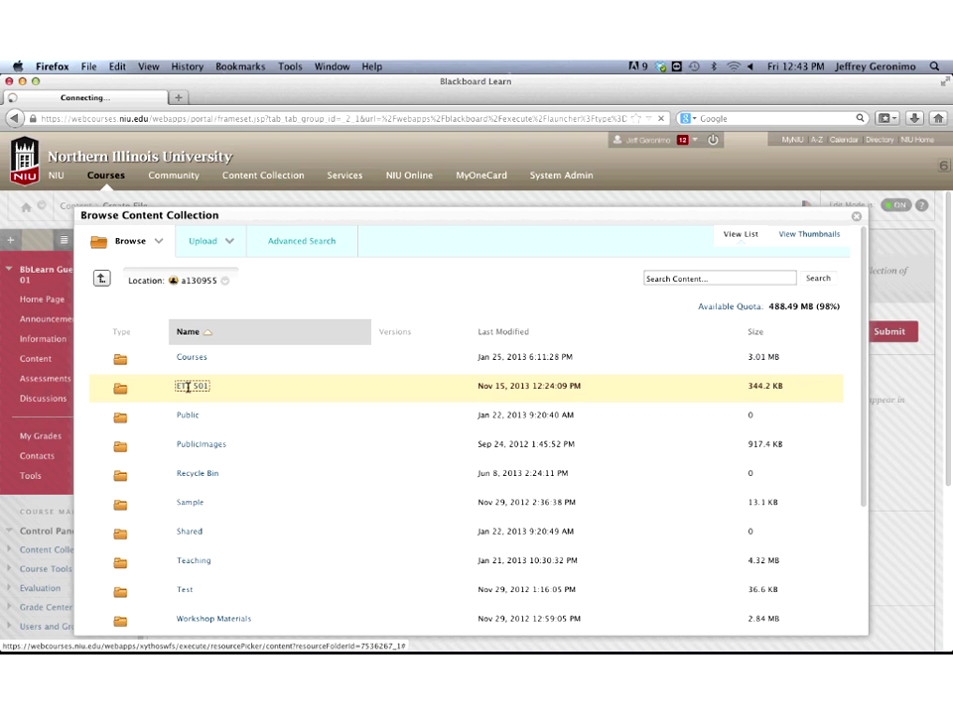
click(97, 387)
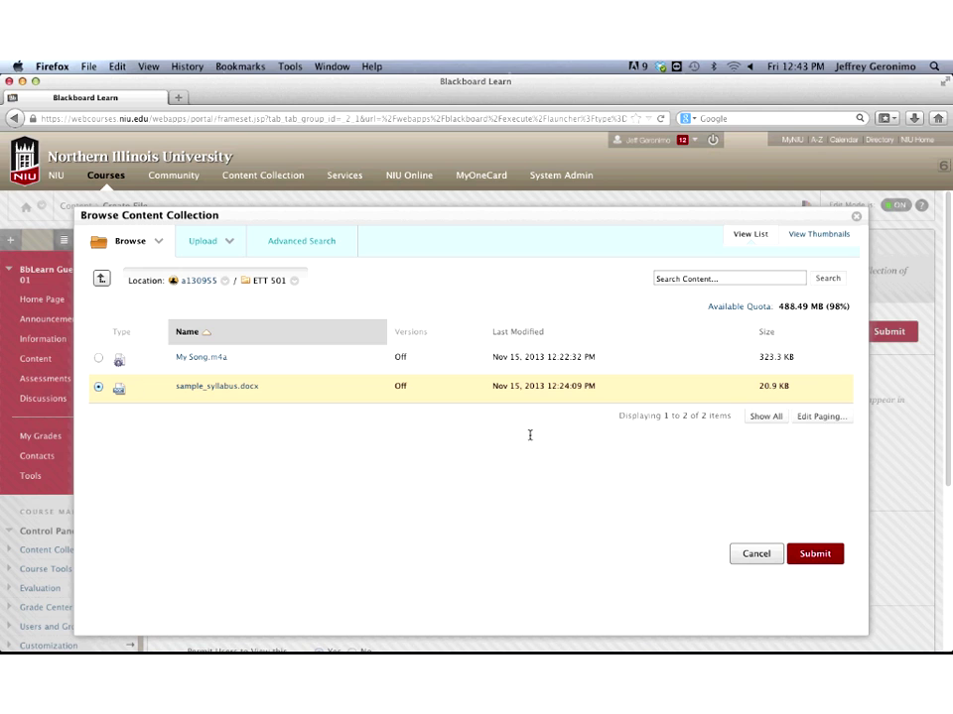
click(814, 553)
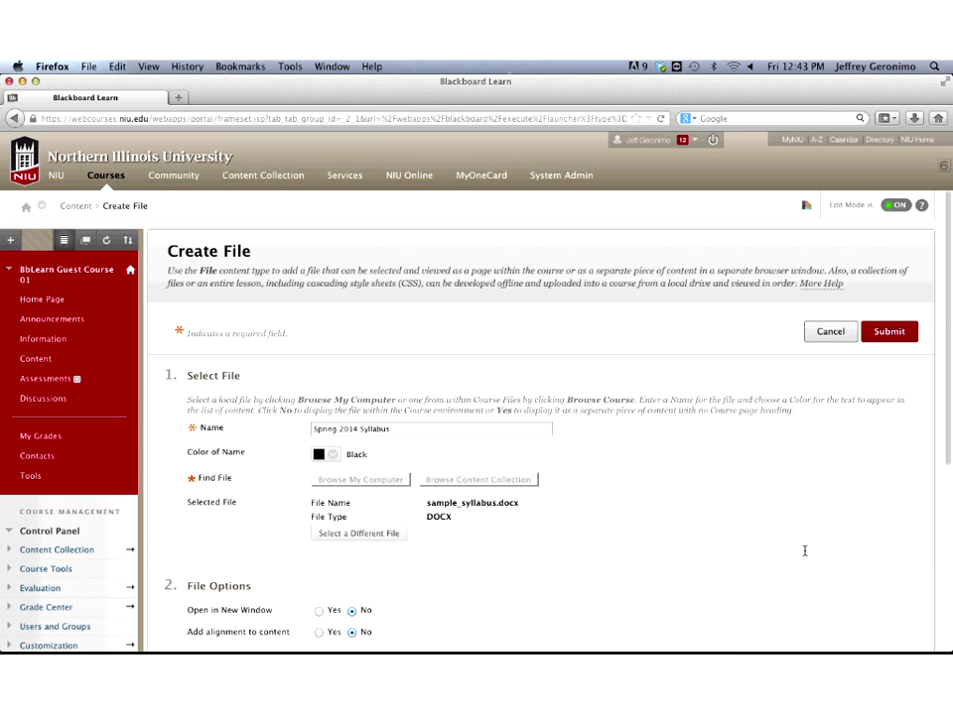
Set the file to open in a new window, submit it, and look over the options of the Spring 2014 Syllabus item
click(319, 611)
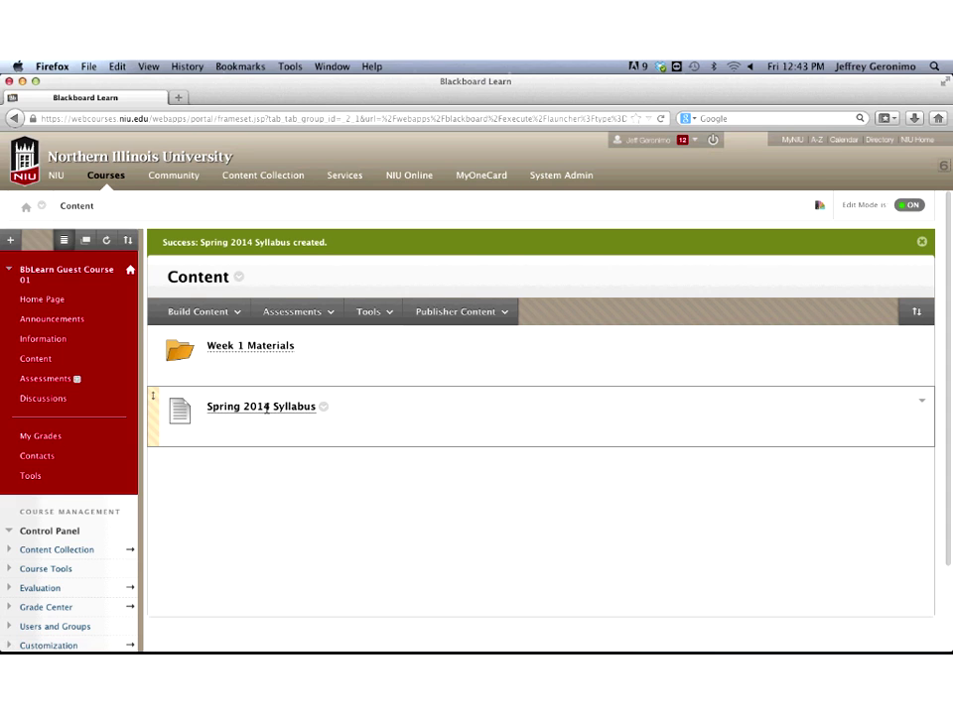
click(323, 406)
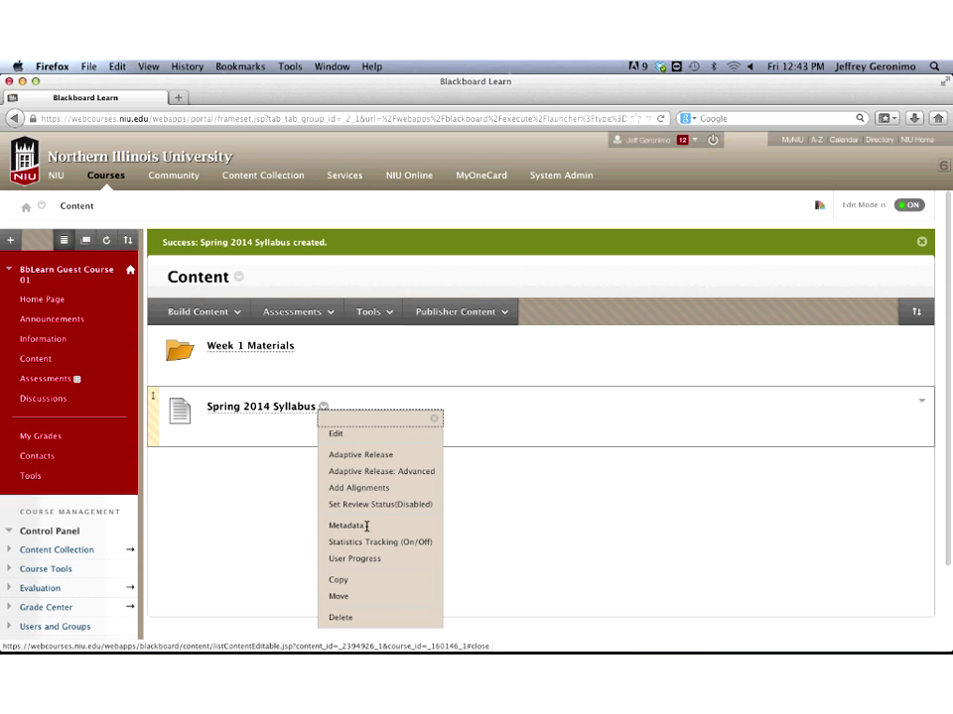
click(262, 500)
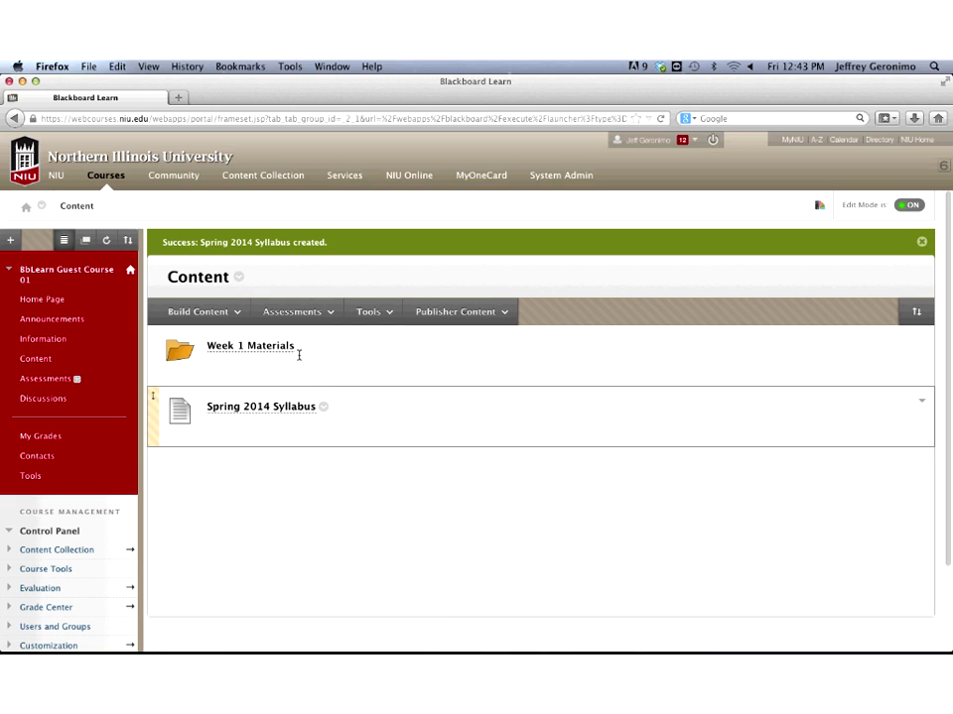
Open the ETT 501 folder in My Content of the Content Collection and open the Overwrite File form for sample_syllabus.docx
click(263, 176)
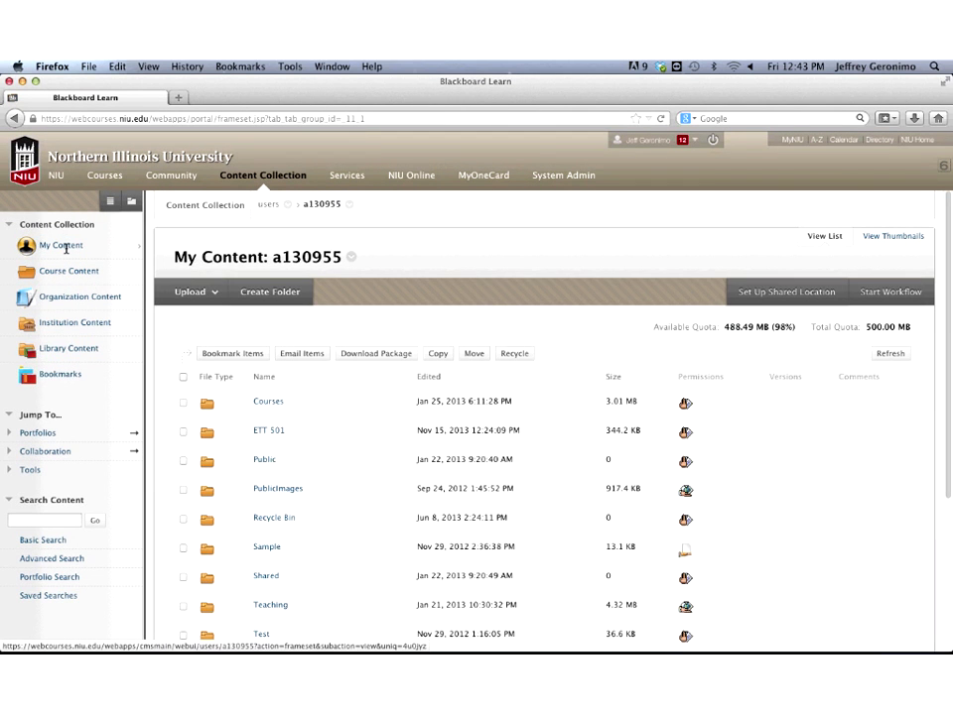
click(64, 246)
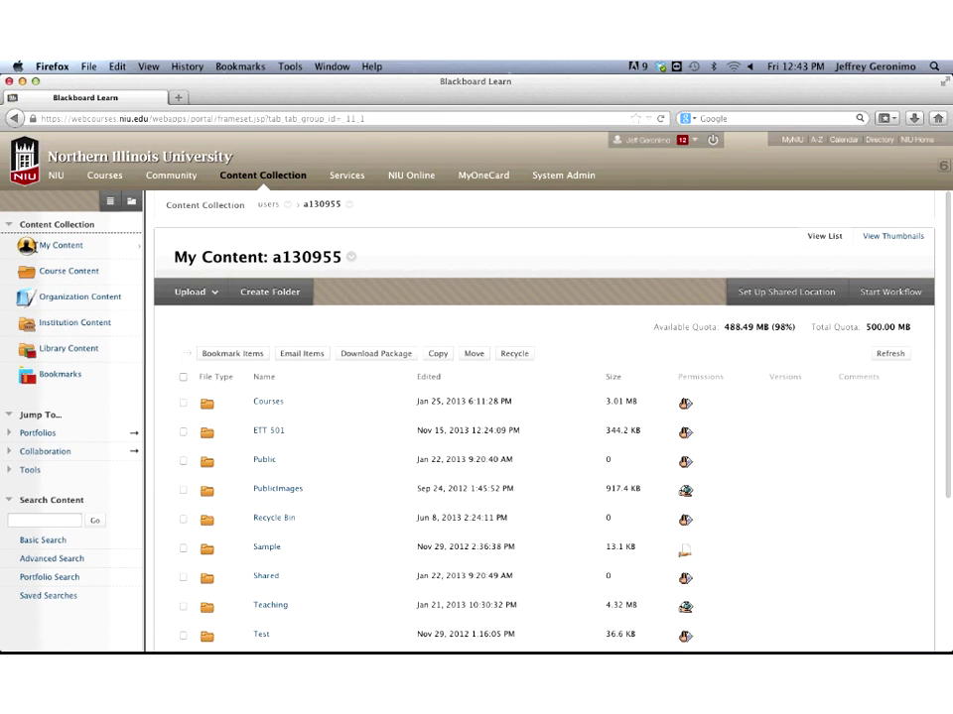
click(269, 431)
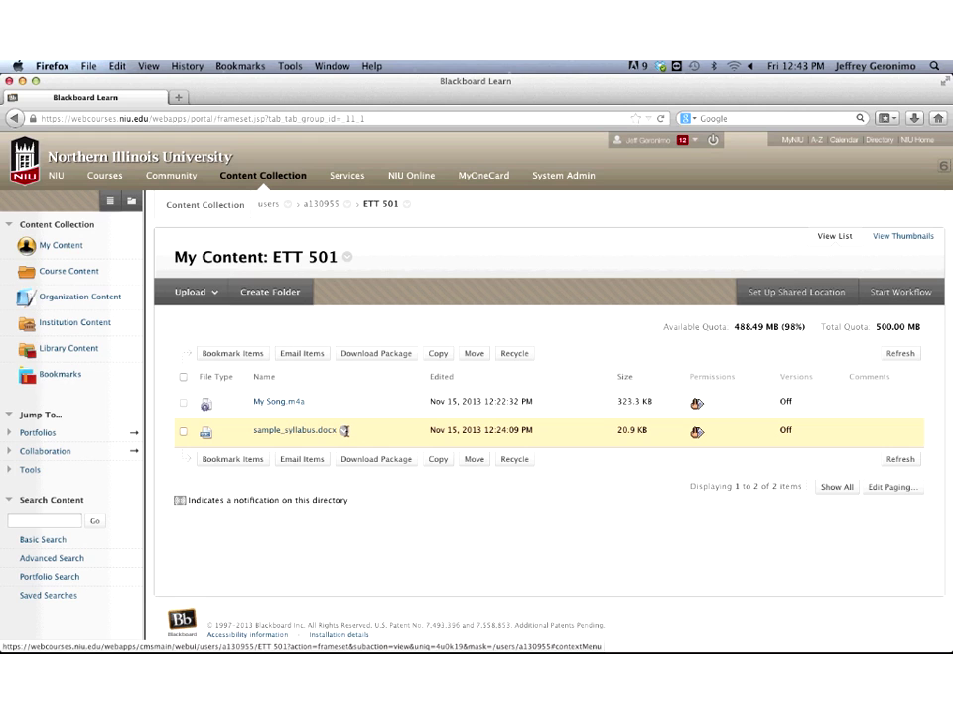
click(343, 430)
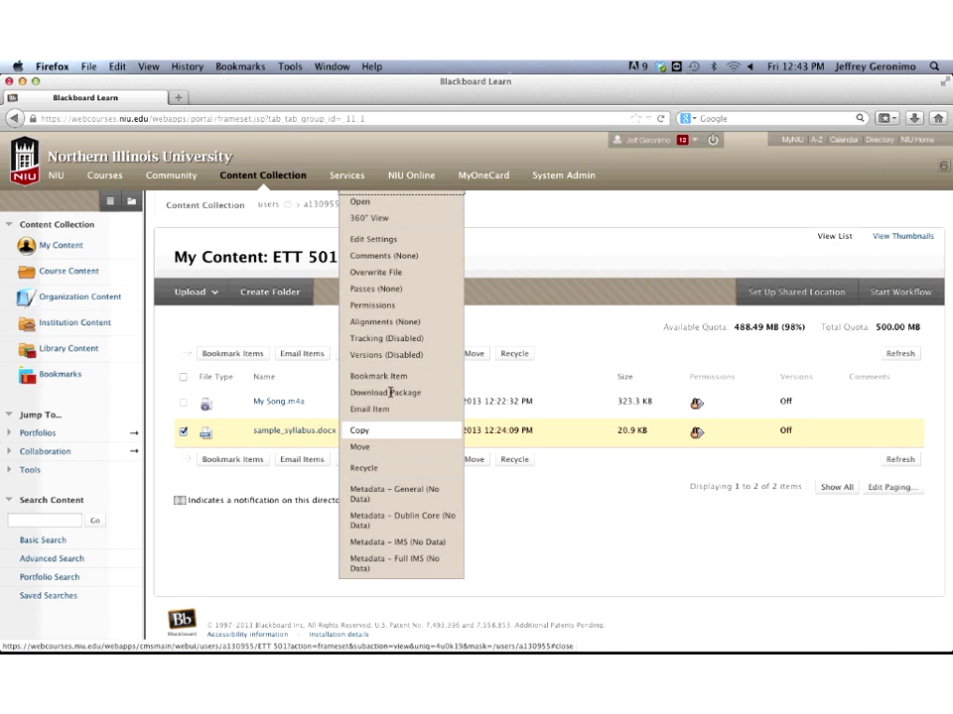
click(390, 272)
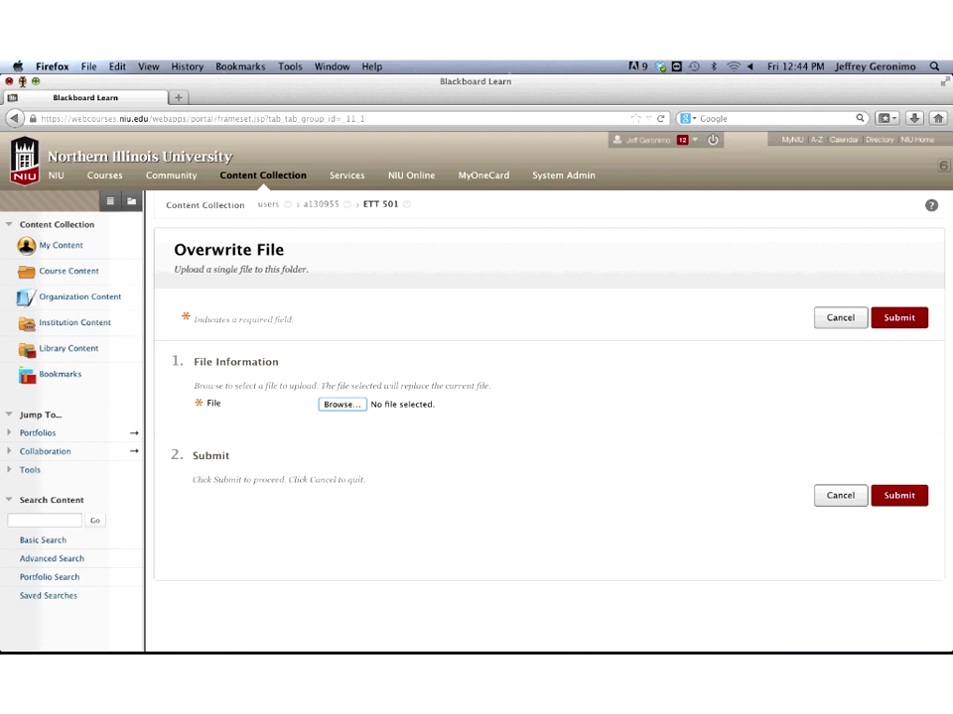
Minimise the browser, switch to Blackboard Collaborate and read the participant's private chat messages
click(22, 80)
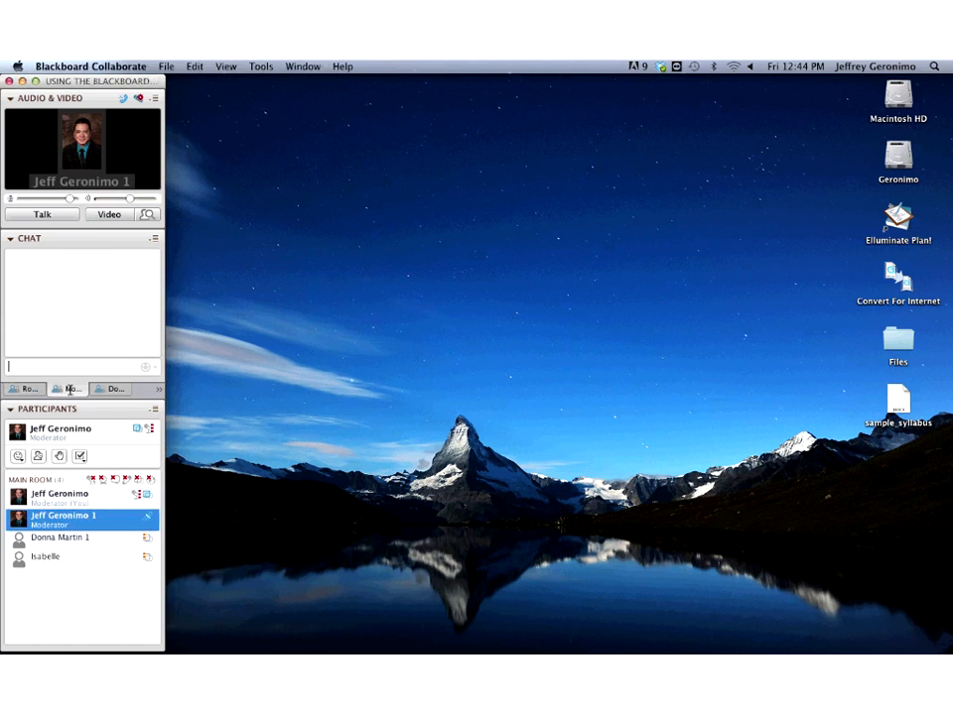
click(111, 389)
click(111, 389)
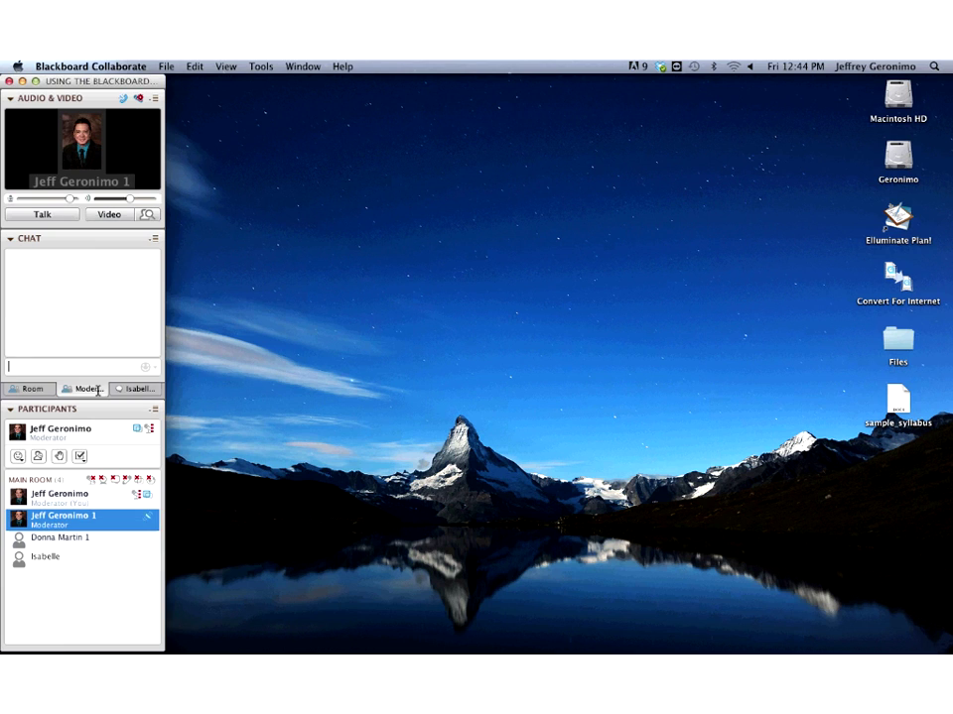
click(137, 389)
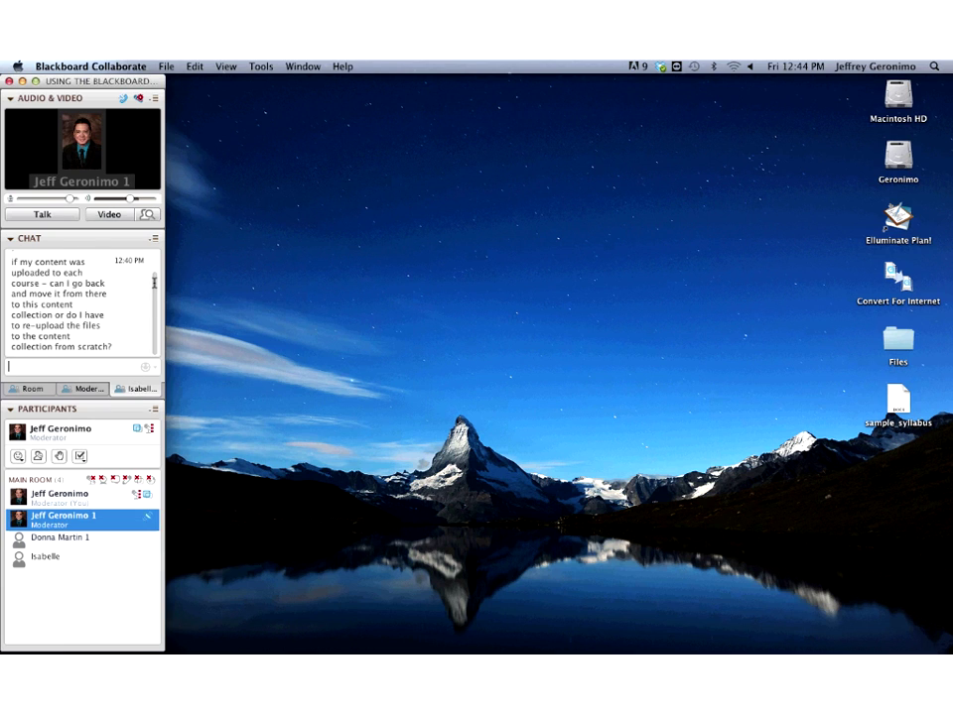
scroll(154, 281, up, 2)
scroll(154, 282, down, 1)
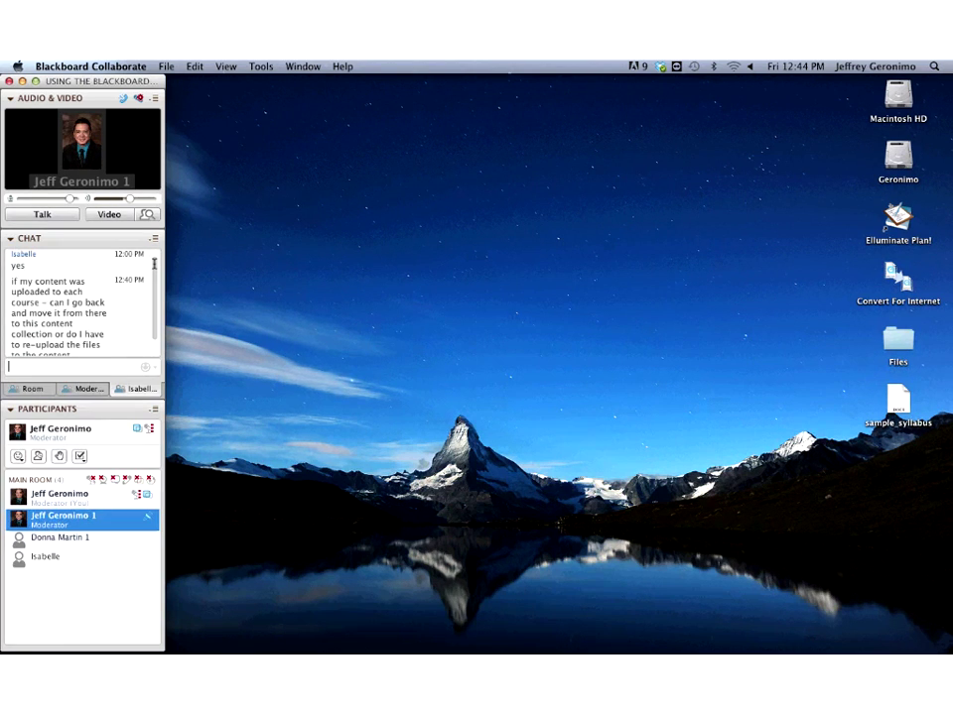
drag(154, 264, 153, 285)
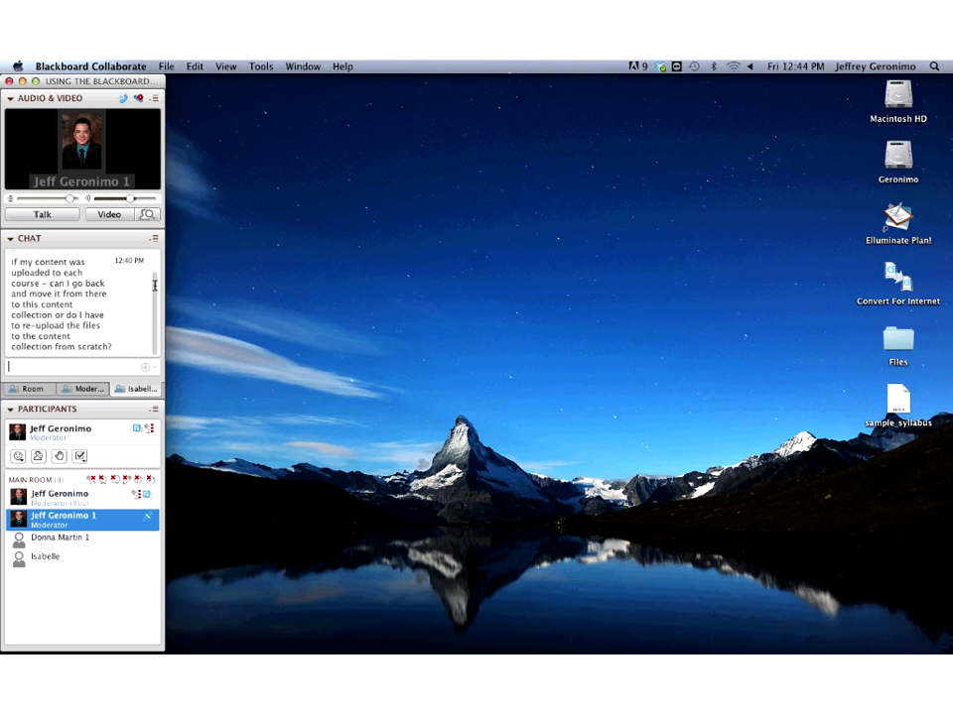
click(246, 396)
scroll(155, 298, up, 2)
scroll(157, 300, down, 2)
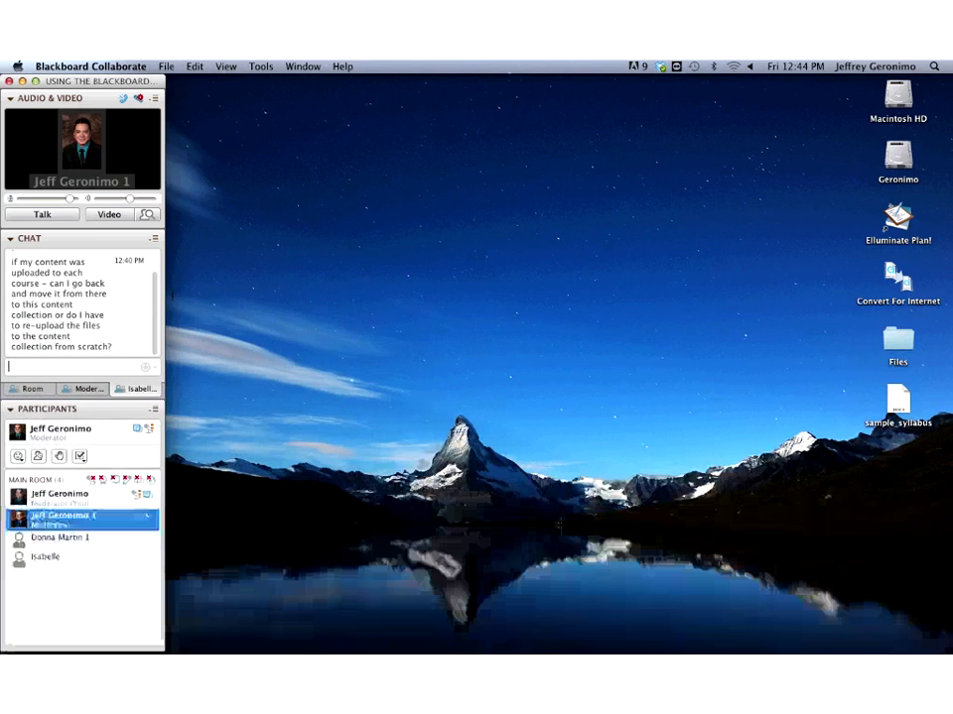
Switch back to the browser and open the course's own Content Collection files from within BbLearn Guest Course 37
mouse_move(864, 631)
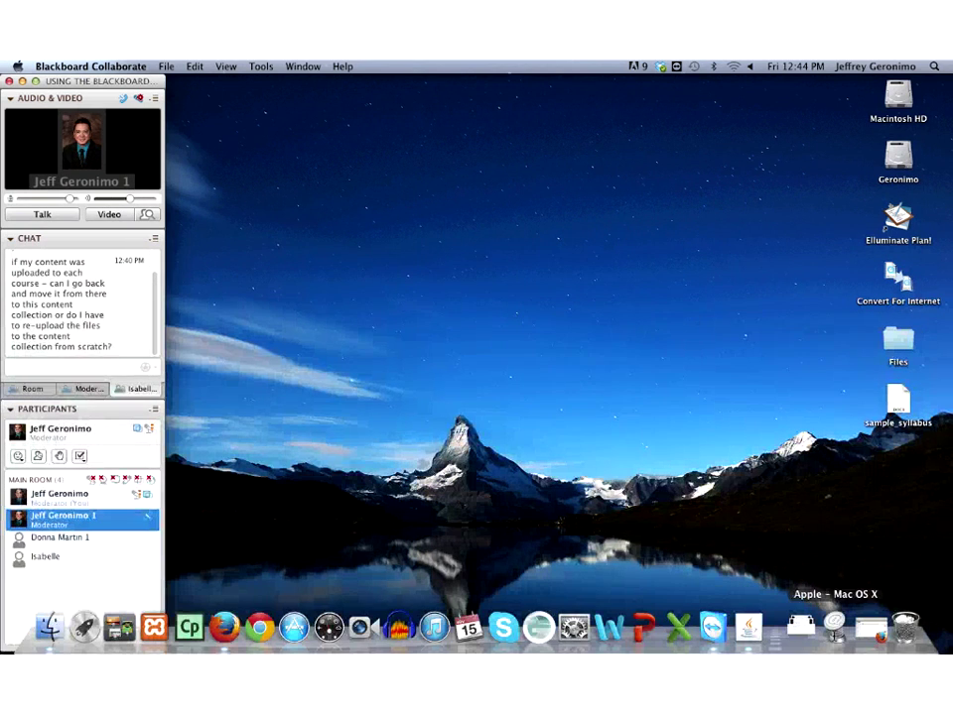
click(864, 631)
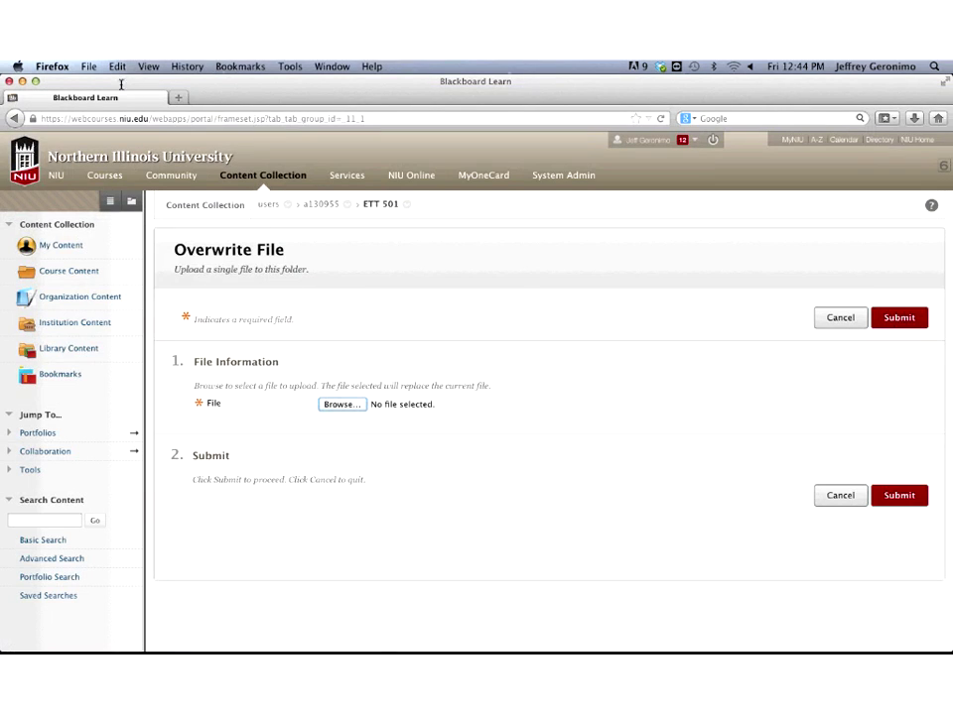
click(105, 176)
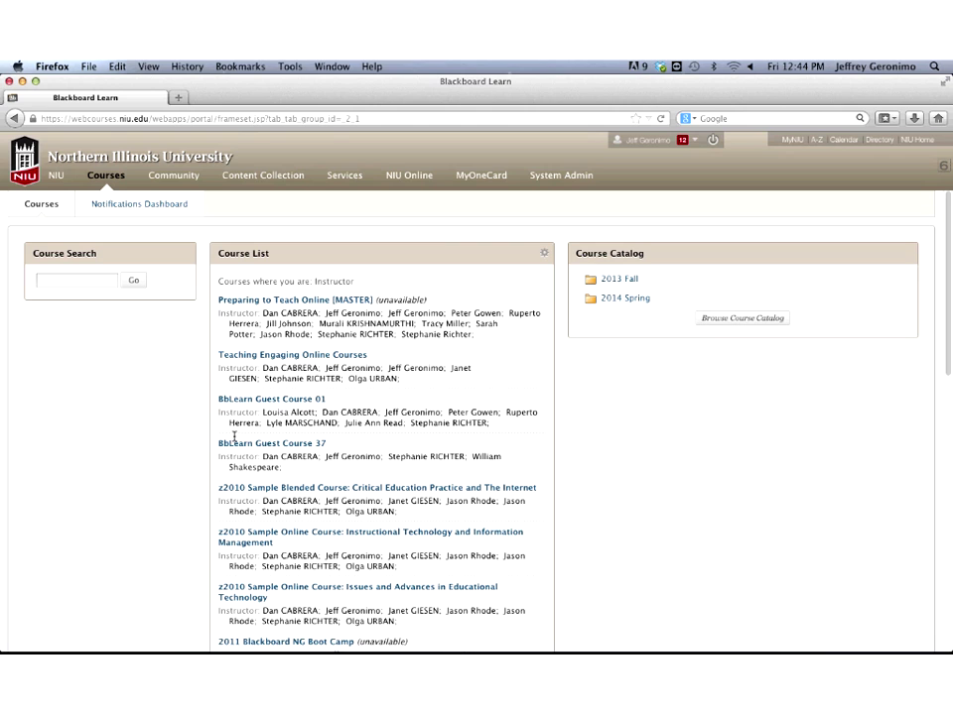
click(295, 446)
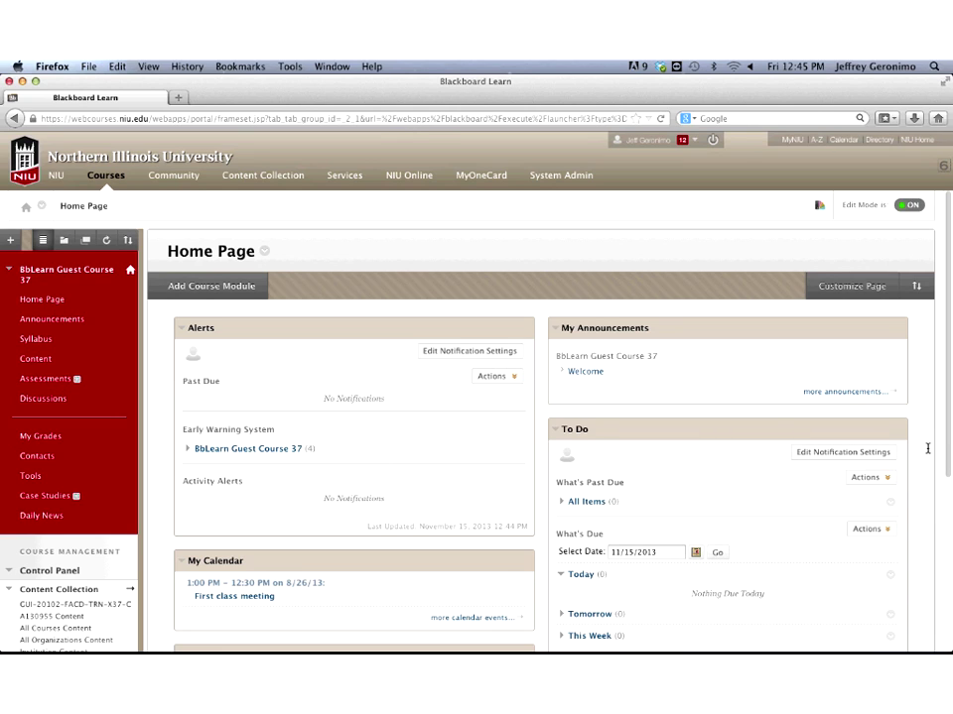
scroll(948, 449, down, 1)
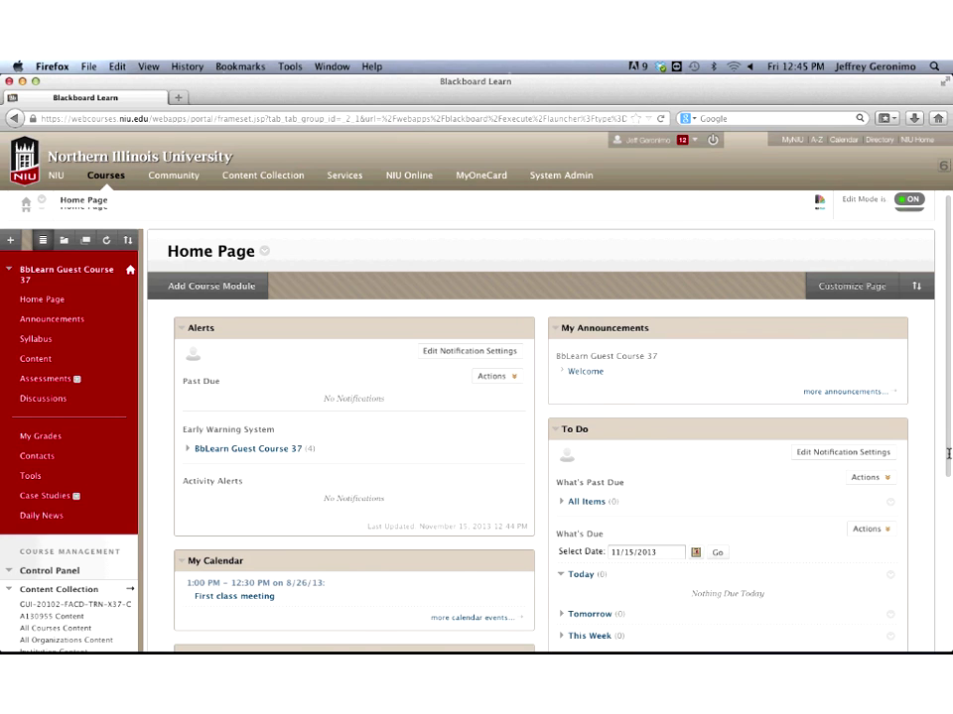
scroll(59, 446, down, 3)
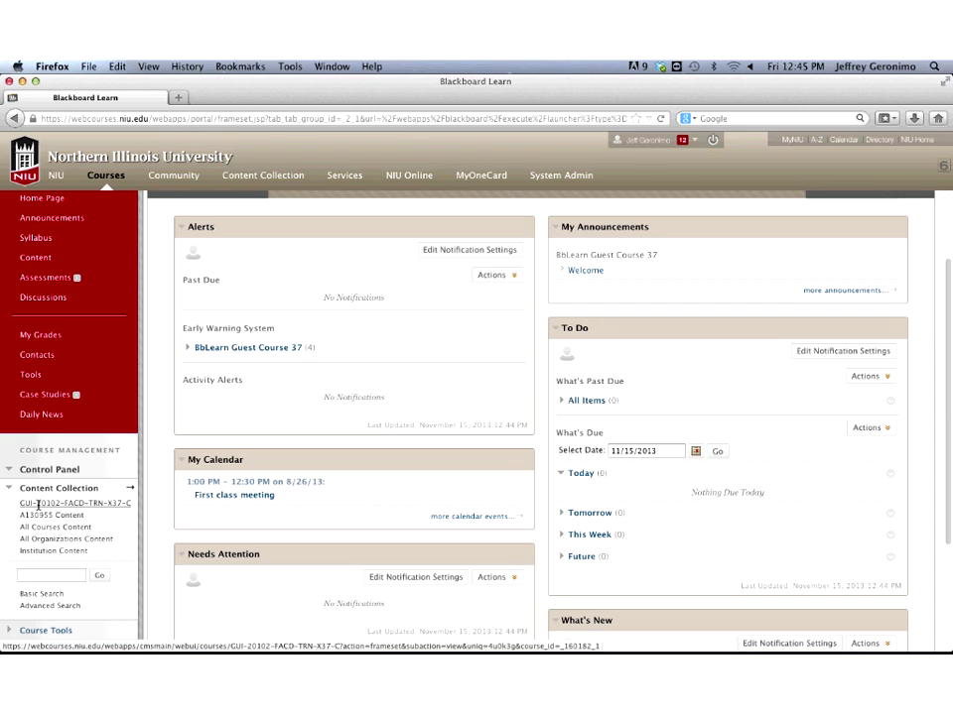
click(75, 504)
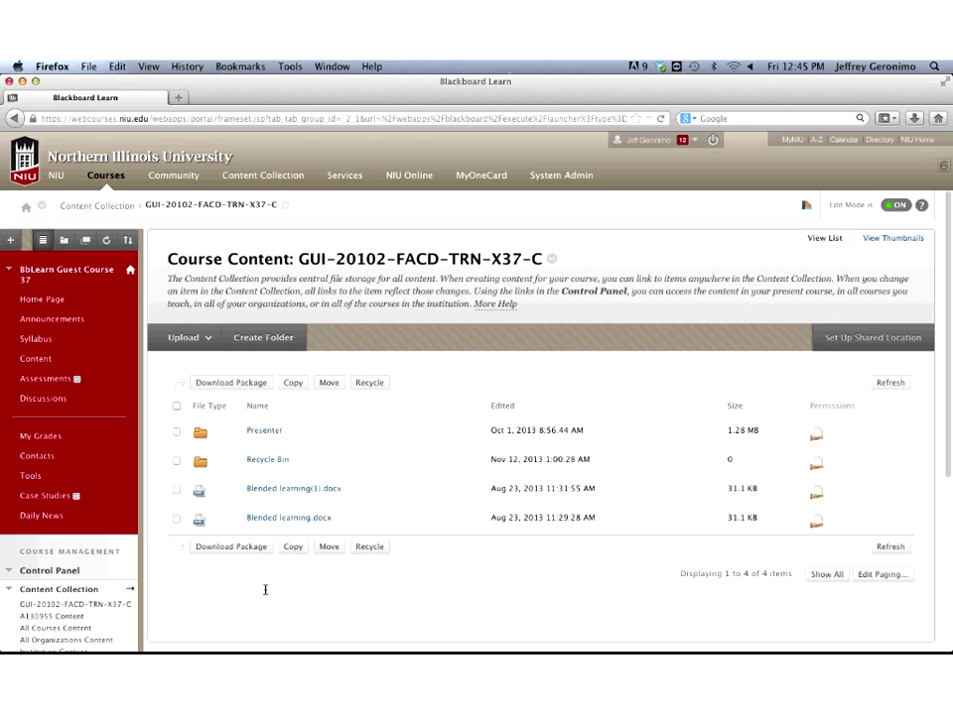
click(177, 490)
click(177, 519)
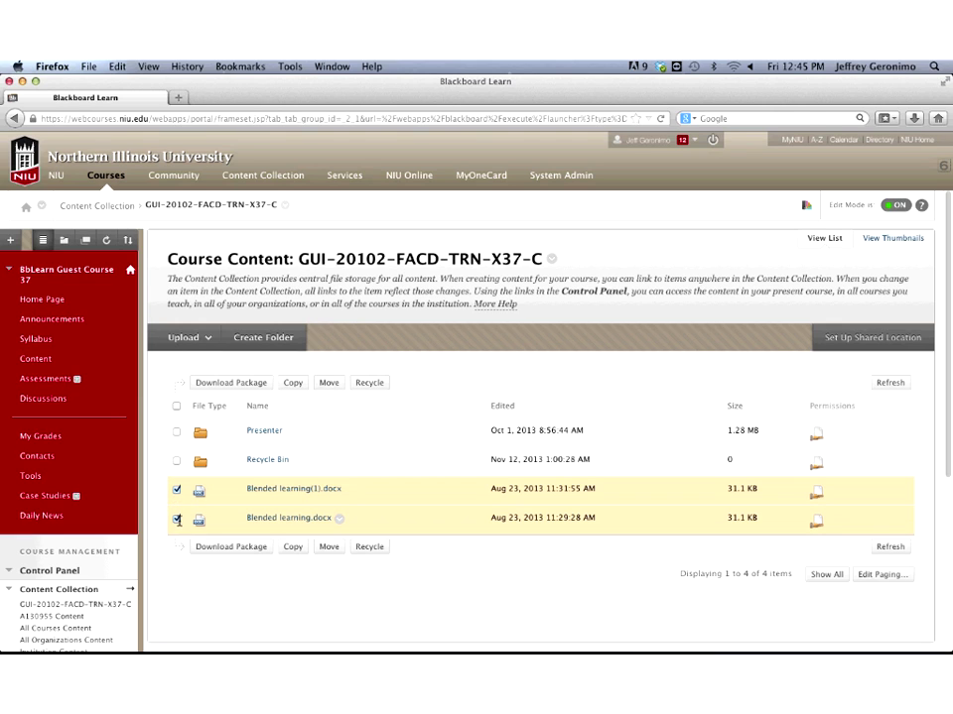
click(176, 406)
click(177, 406)
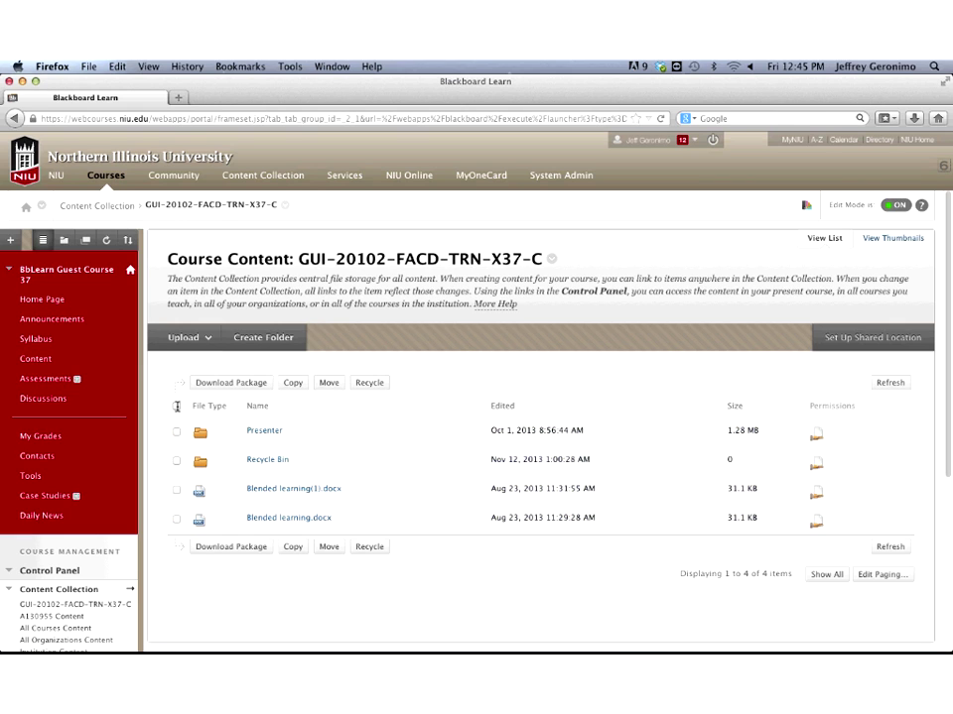
Select Blended learning(1).docx and Blended learning.docx in the course's Content Collection files and start moving them
click(178, 490)
click(178, 519)
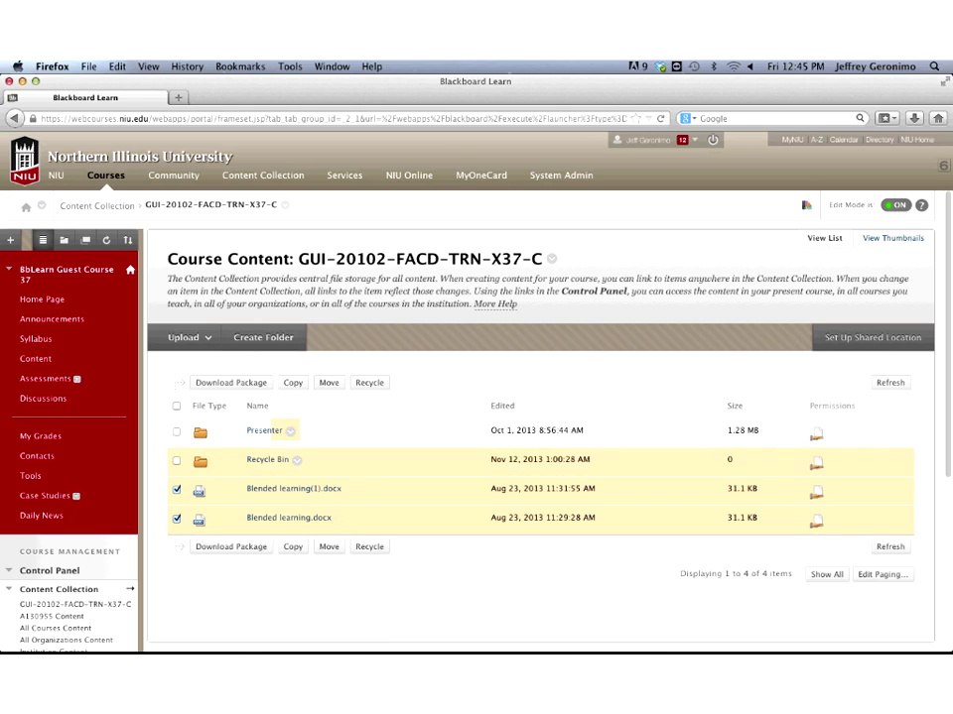
click(330, 383)
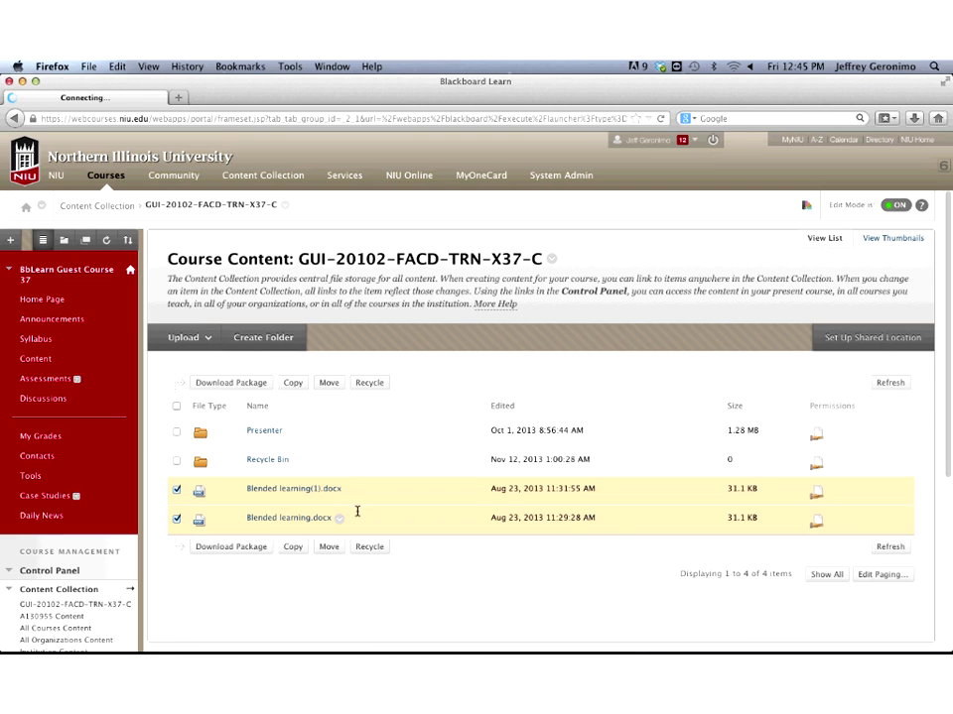
click(635, 479)
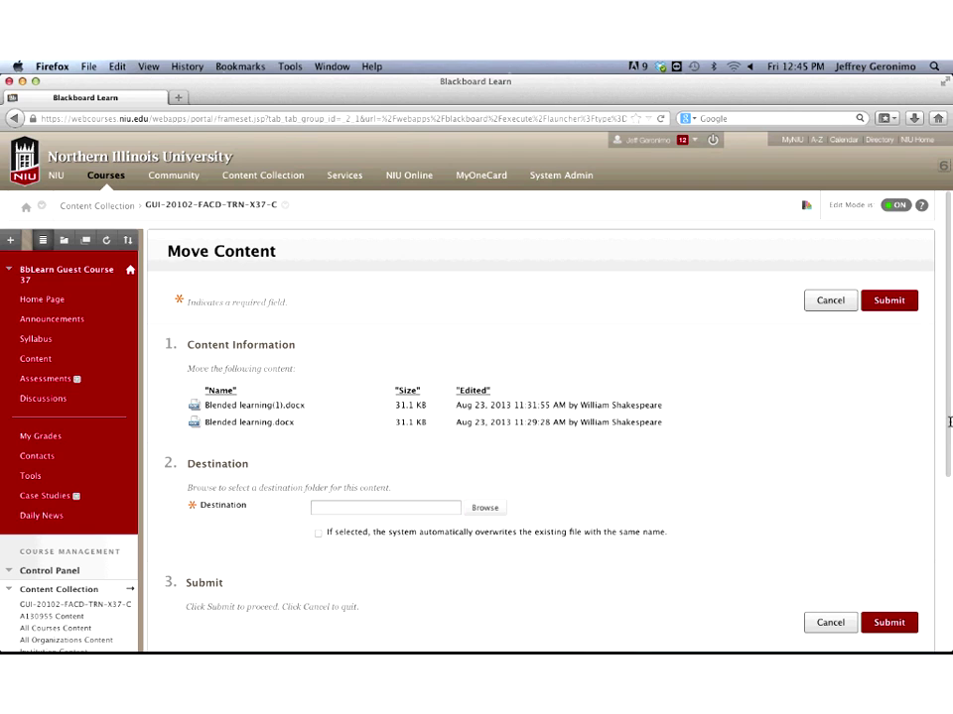
scroll(265, 469, down, 1)
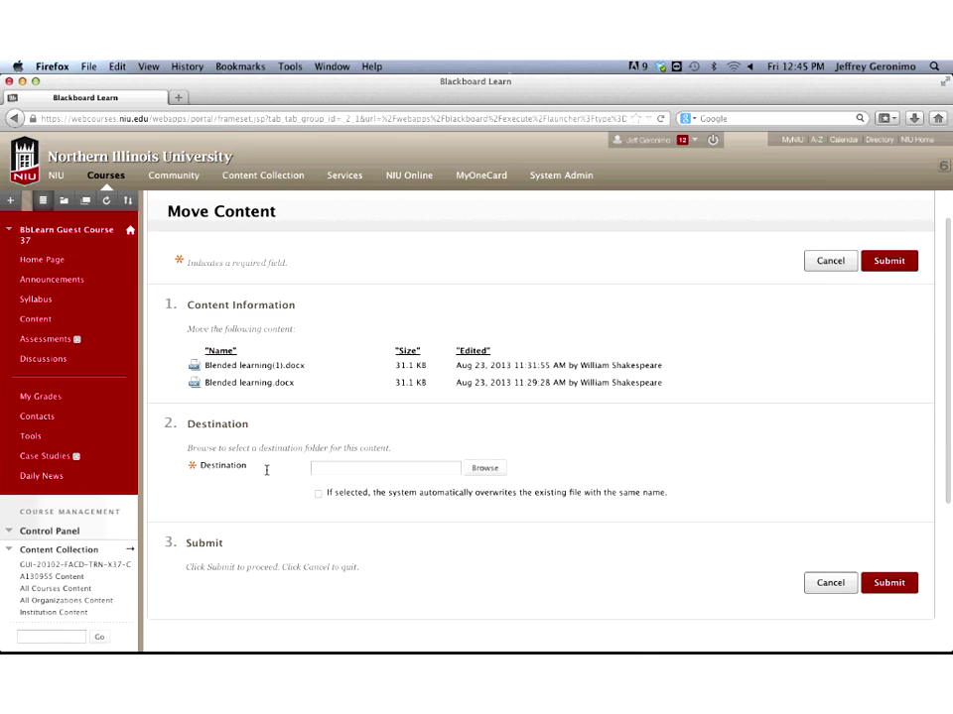
Choose the ETT 501 folder in the instructor's own user folder as the destination and submit the move
click(485, 467)
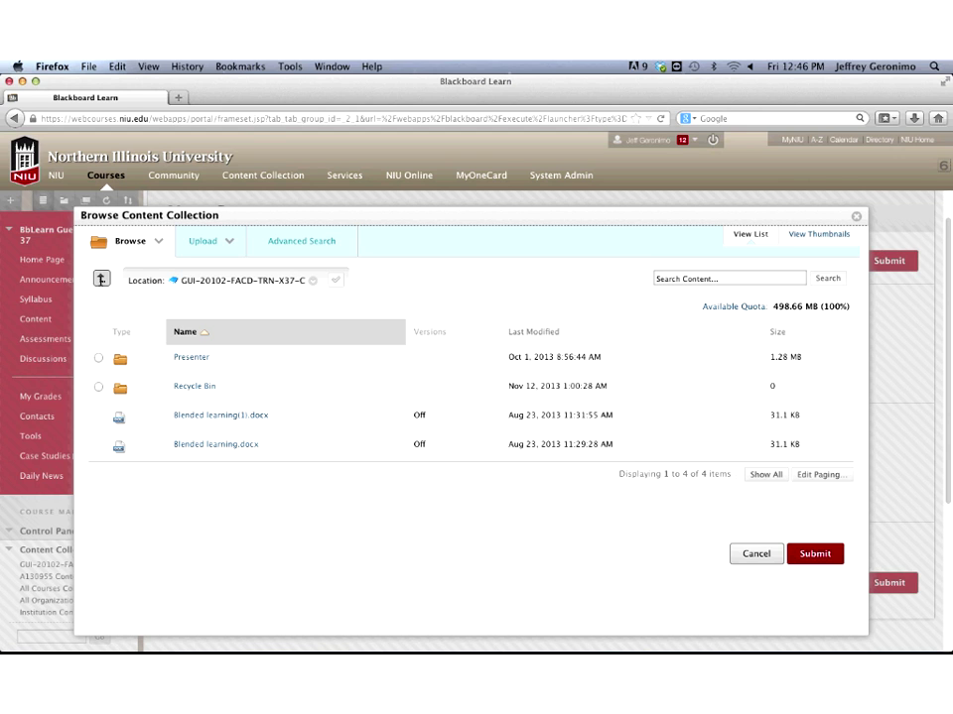
click(101, 279)
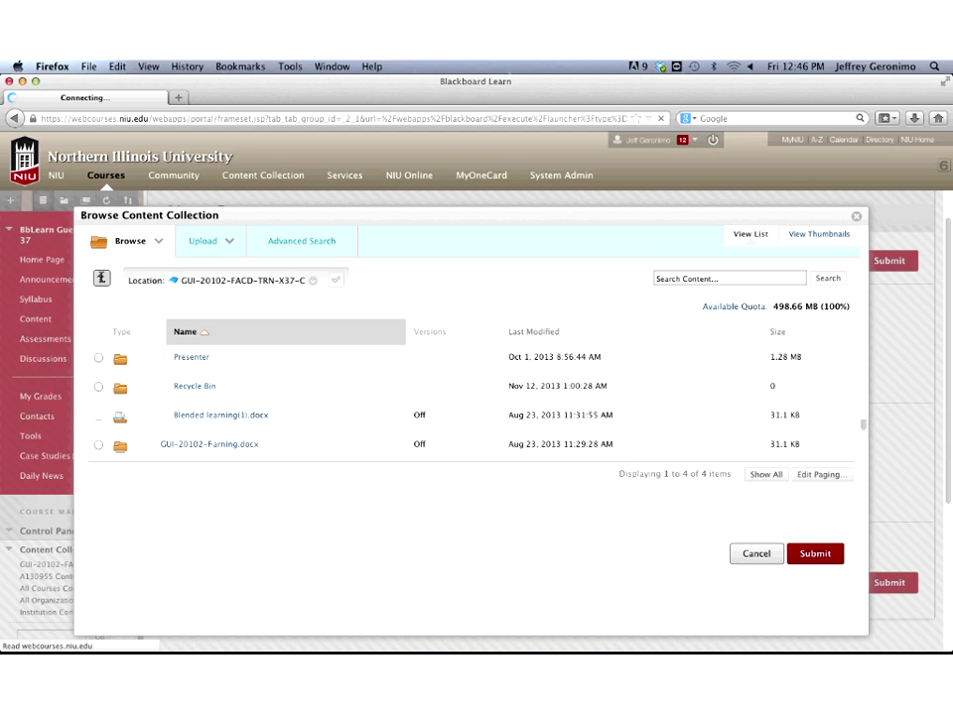
click(101, 279)
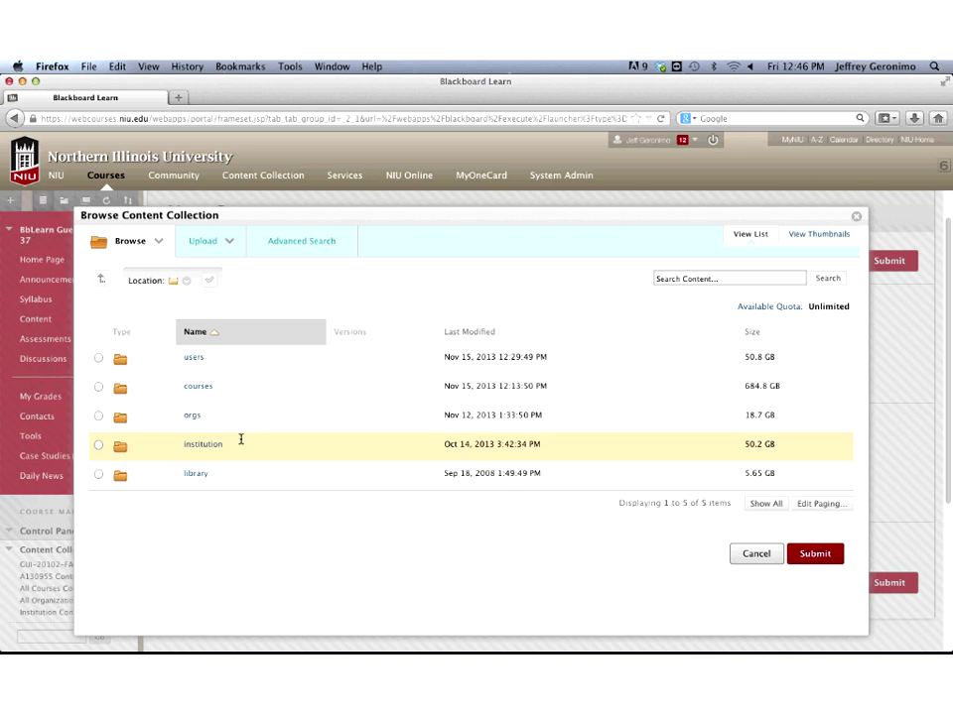
click(194, 358)
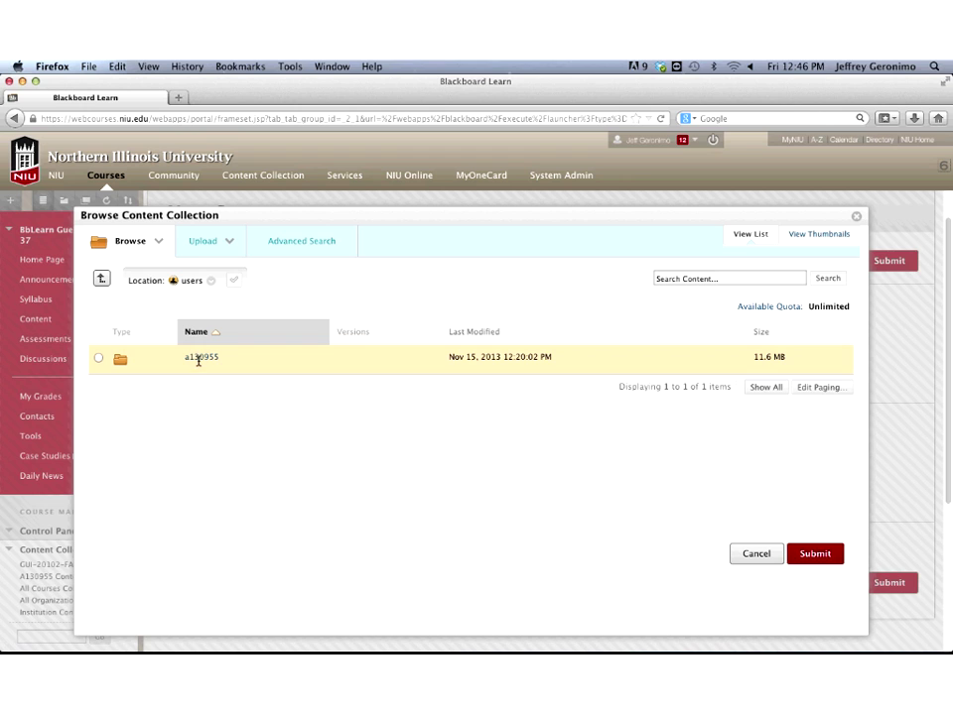
click(199, 360)
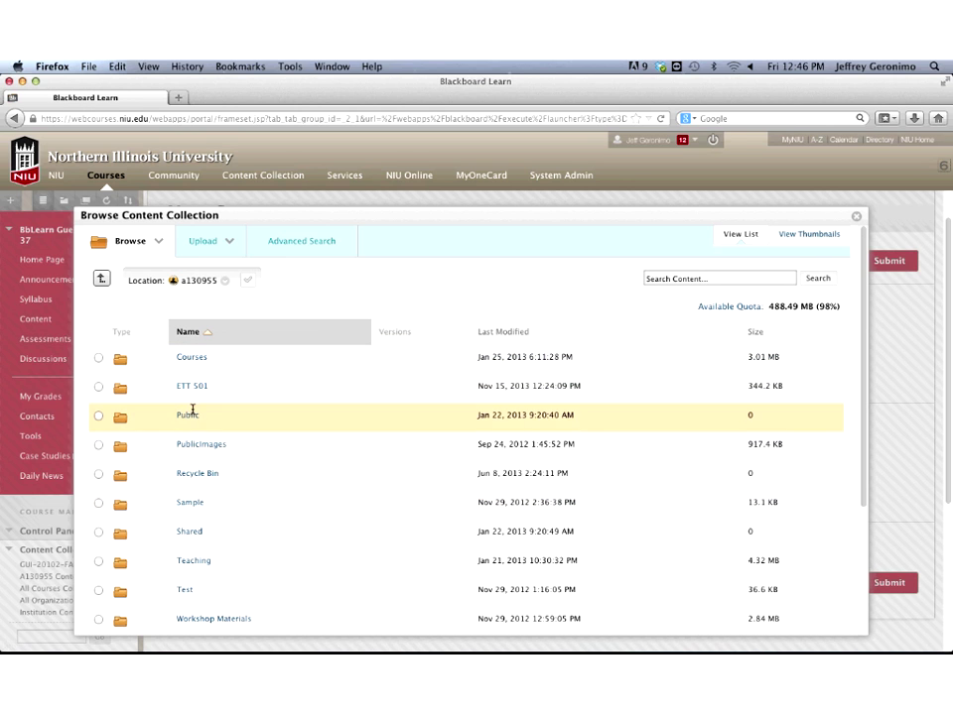
click(191, 387)
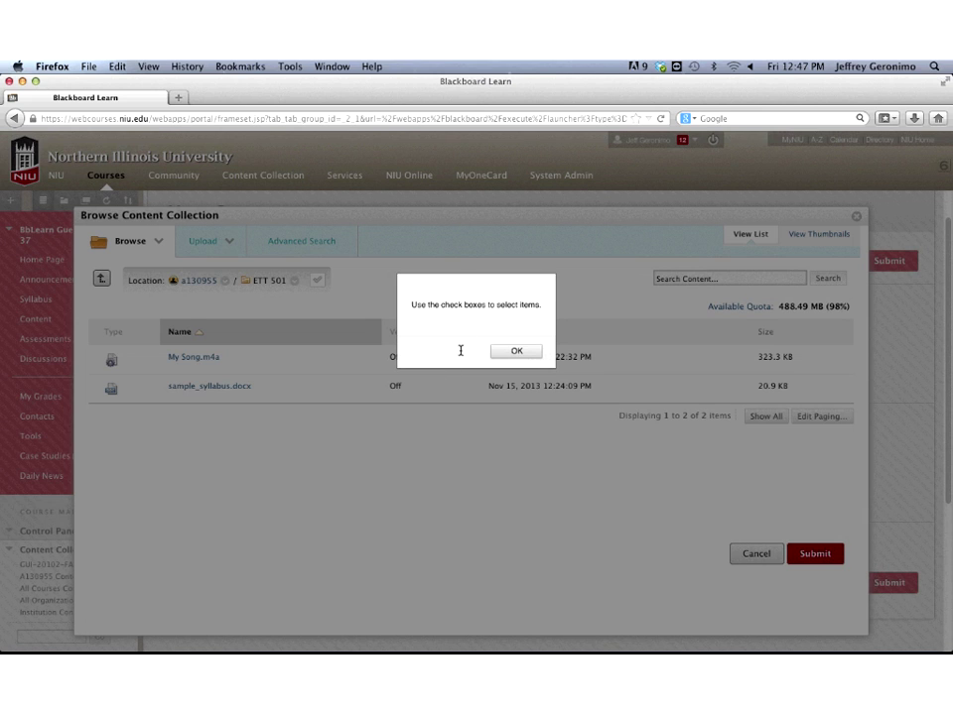
click(504, 354)
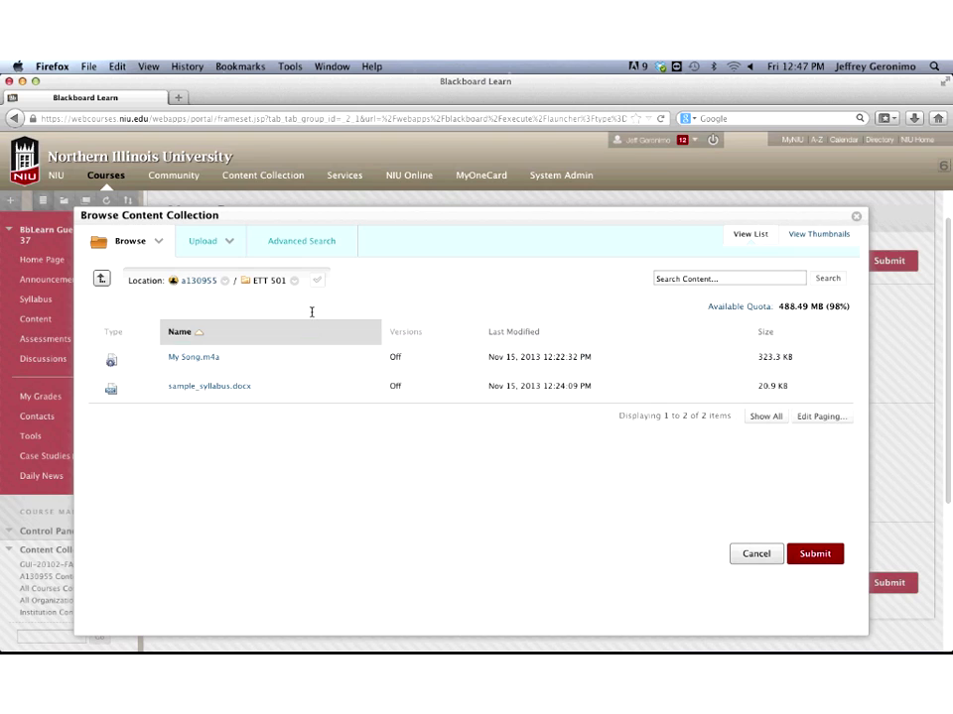
click(101, 279)
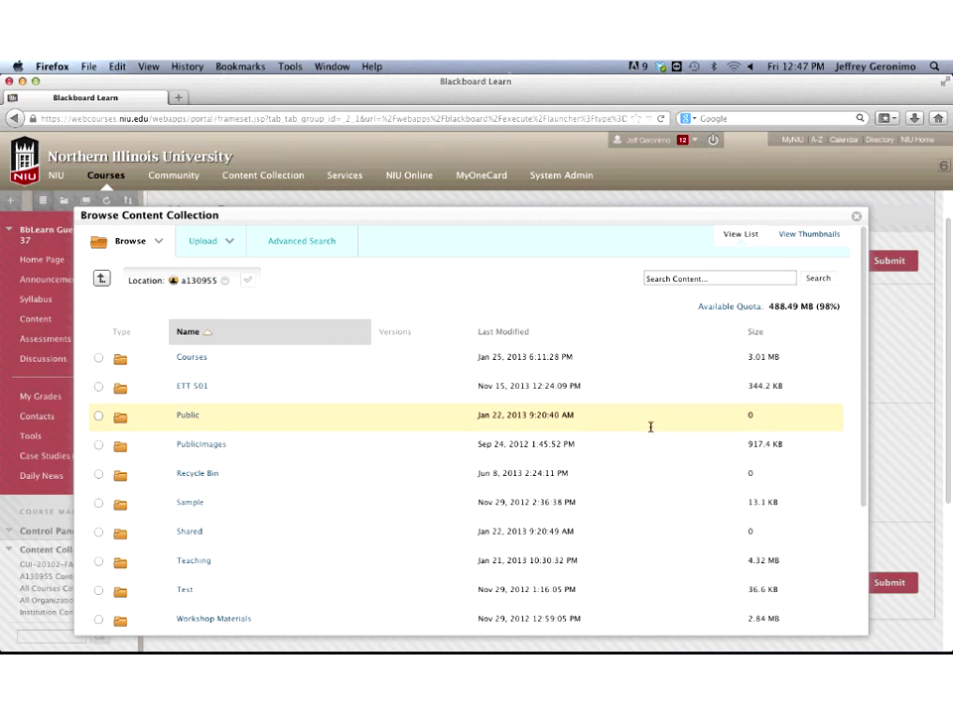
click(98, 387)
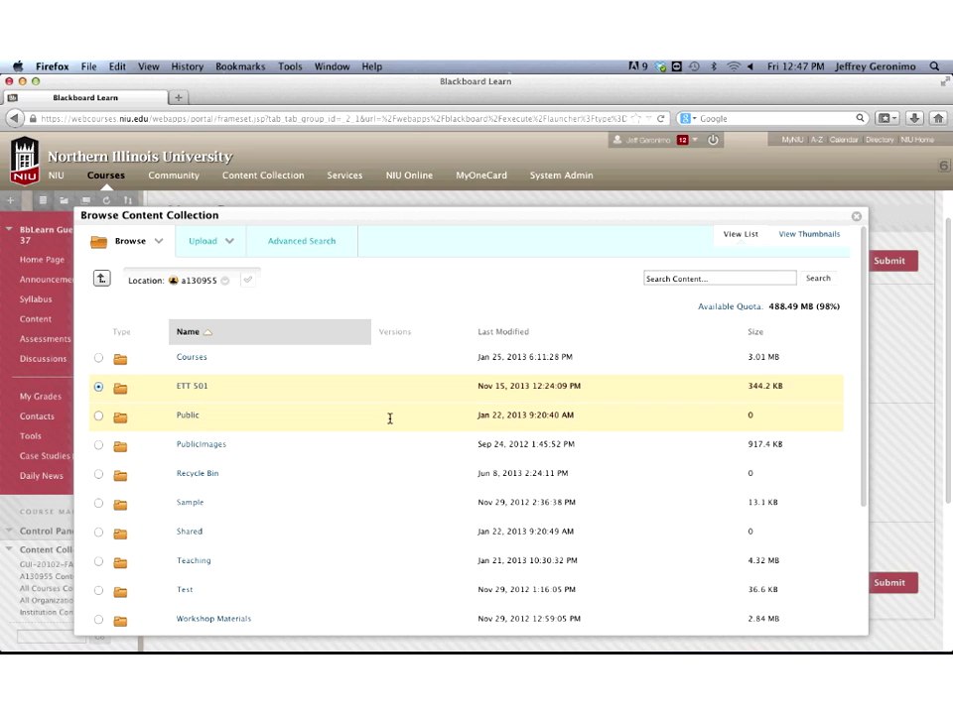
scroll(467, 427, down, 4)
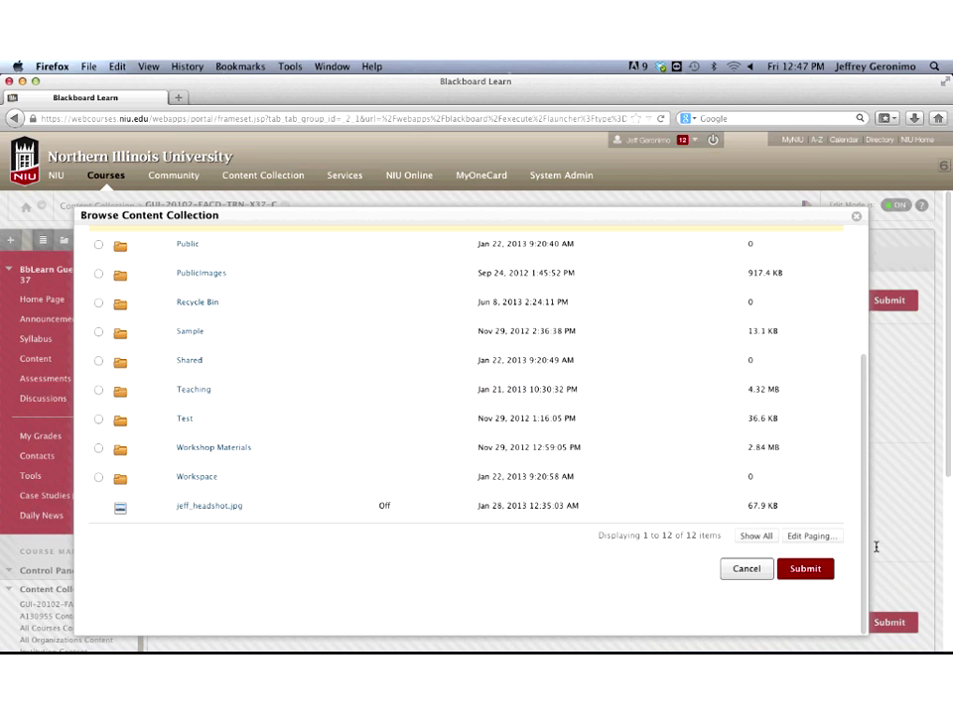
click(804, 568)
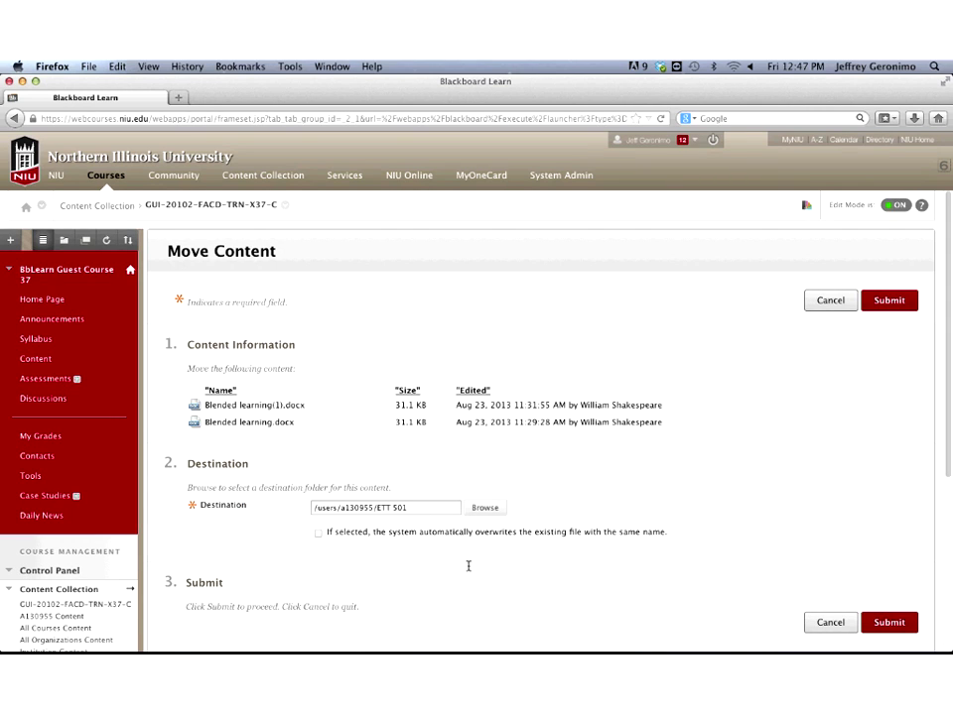
click(892, 621)
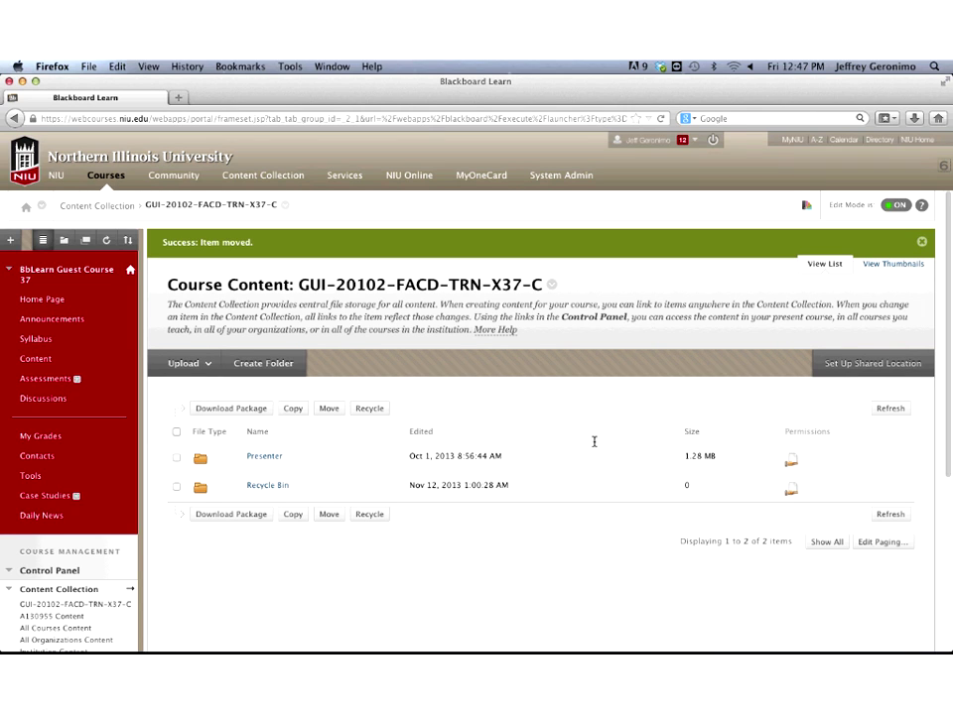
Open the ETT 501 folder in My Content of the Content Collection and check the moved files
click(271, 176)
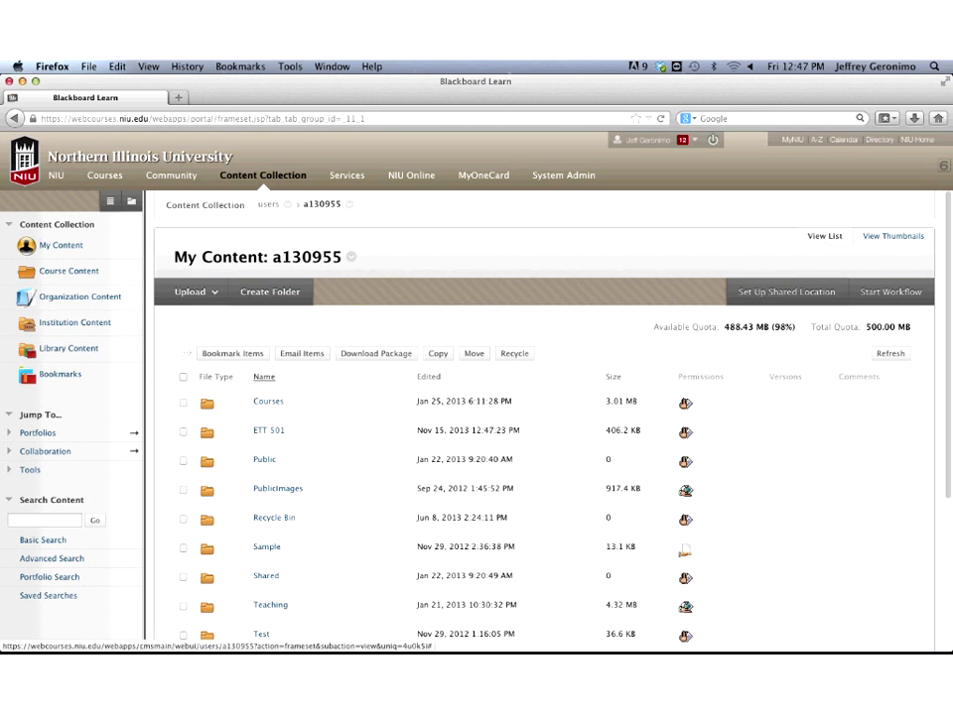
click(266, 432)
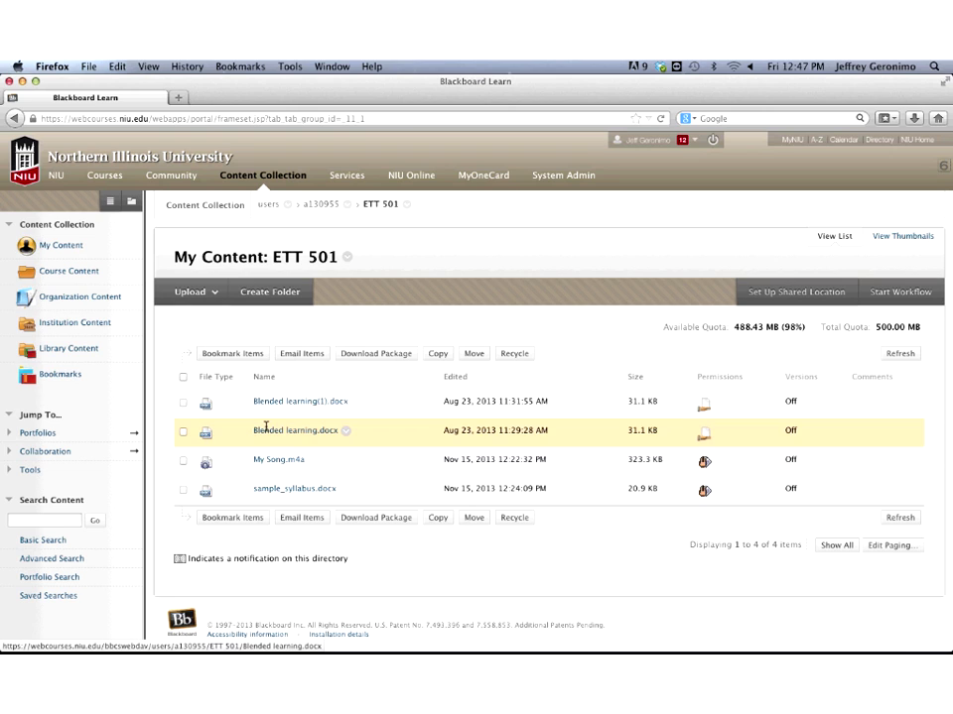
click(232, 517)
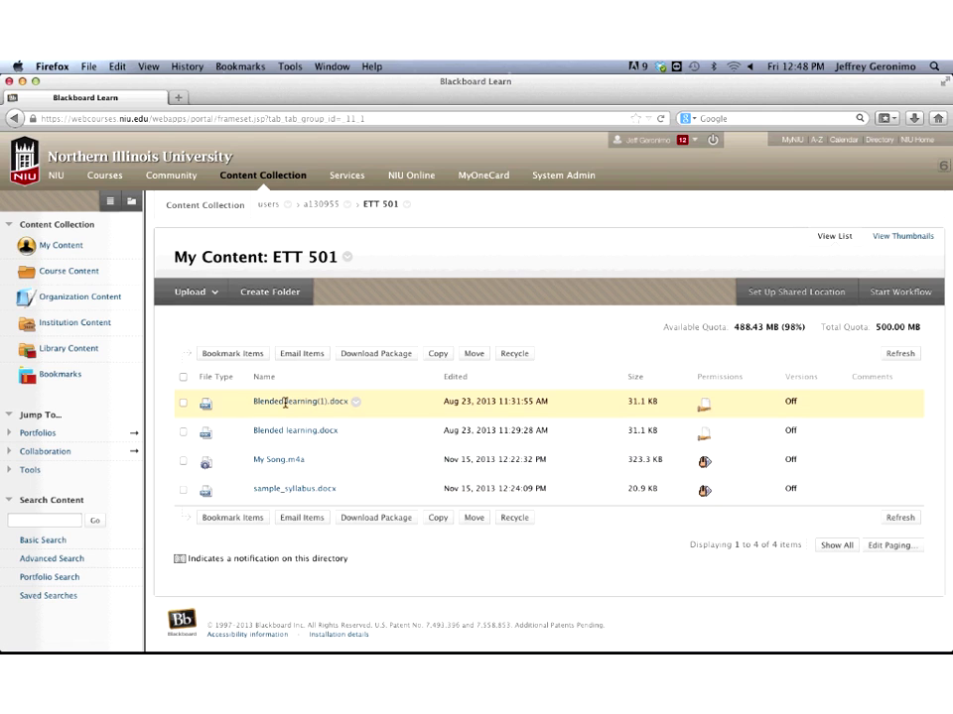
Create a folder named Course 1 Files inside ETT 501
click(270, 292)
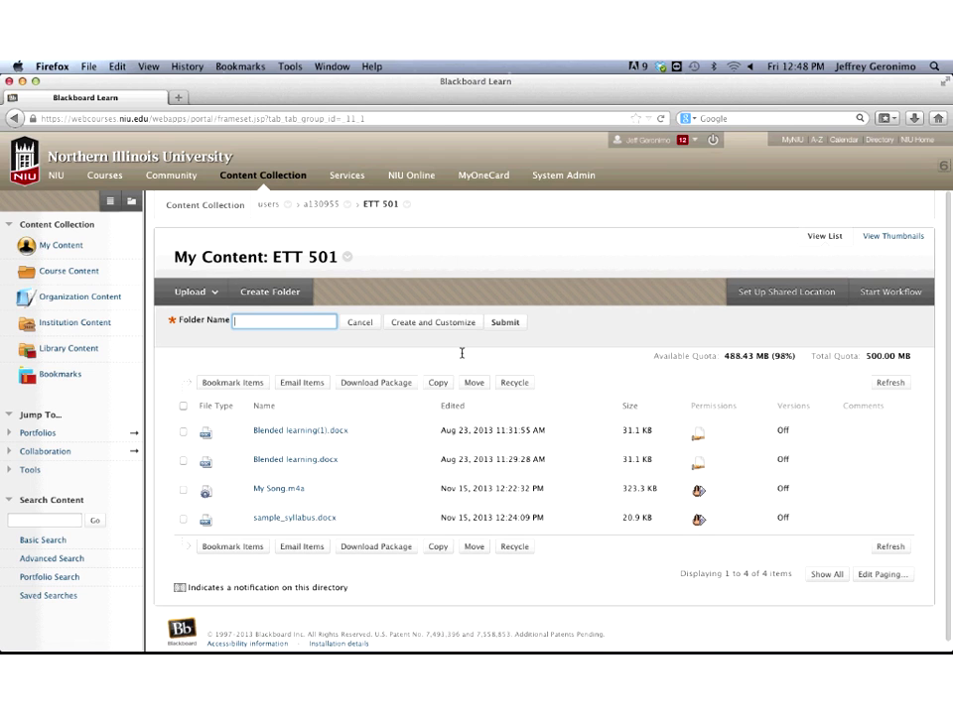
text(Course I)
text( Files)
click(513, 322)
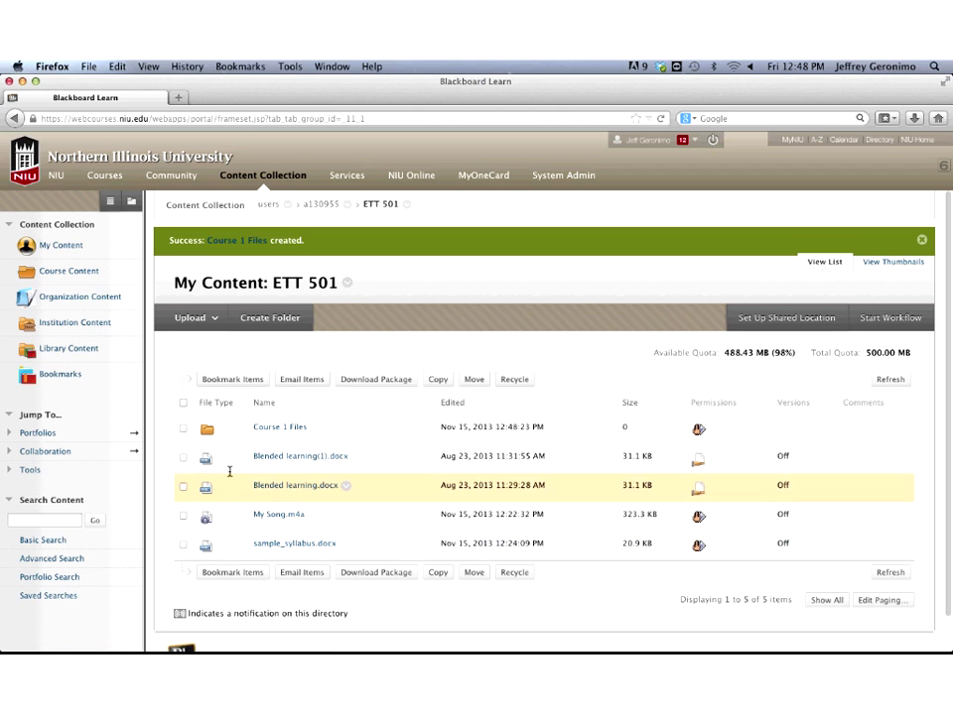
Select both Blended learning documents, My Song.m4a and sample_syllabus.docx in ETT 501
click(184, 459)
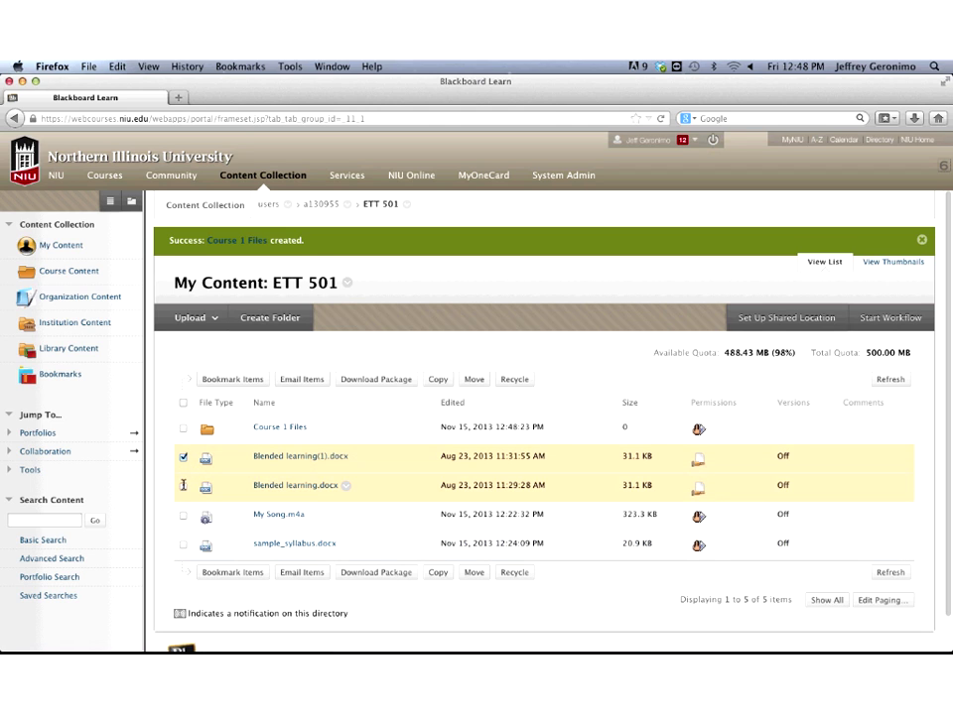
click(182, 487)
click(183, 515)
click(182, 544)
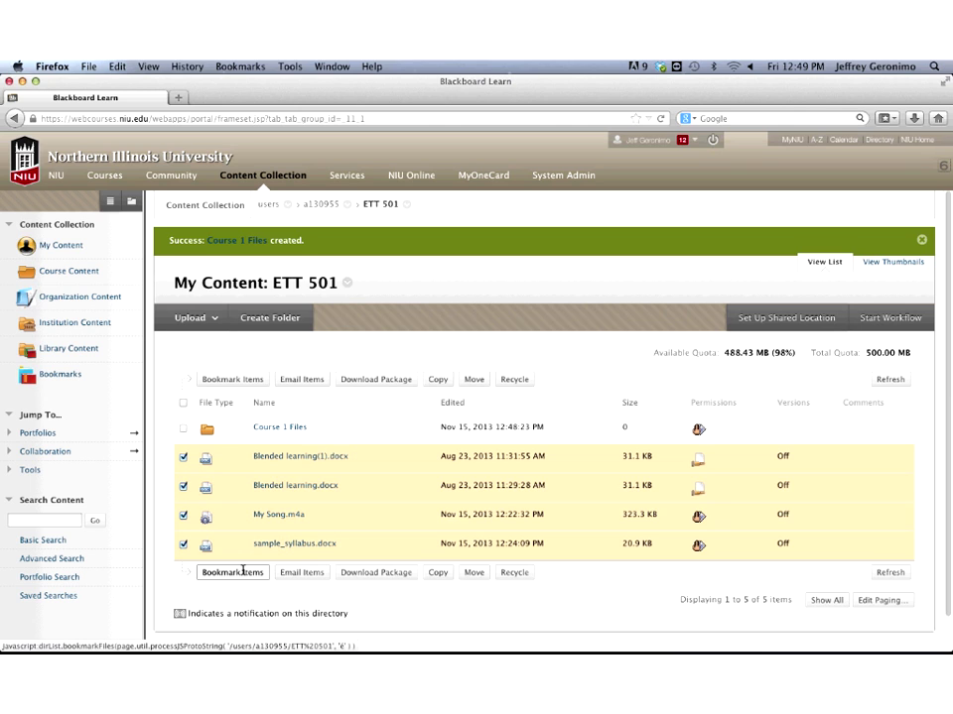
Switch to Blackboard Collaborate, read the participant's question about moving files in the chat, and return to the browser
click(190, 318)
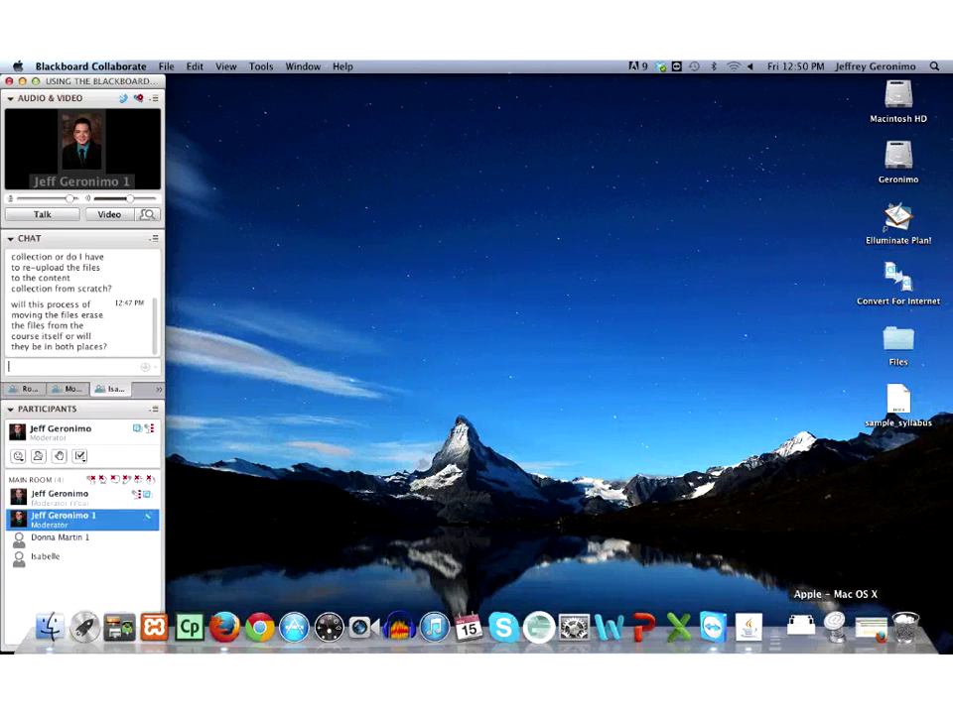
click(850, 623)
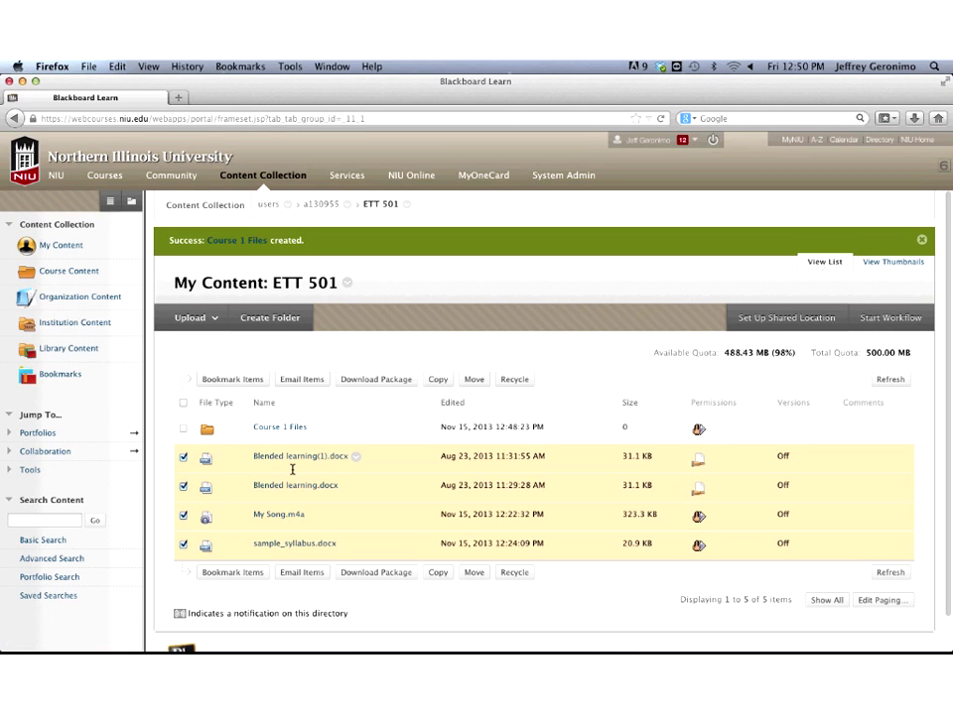
Deselect all four selected files in the ETT 501 folder
click(183, 456)
click(183, 485)
click(183, 515)
click(183, 544)
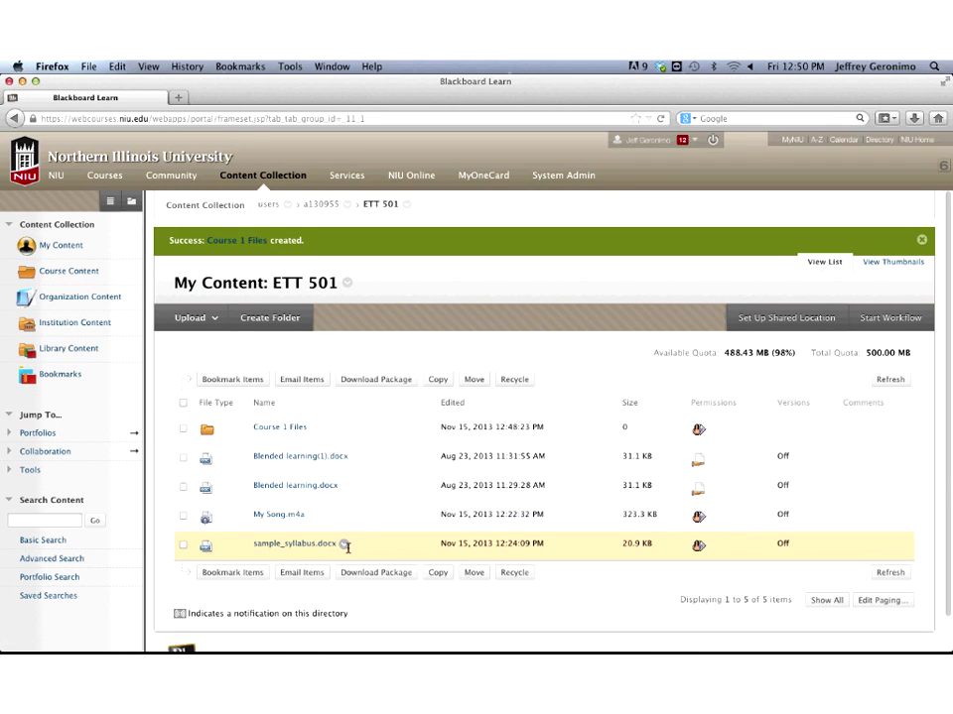
Start recycling sample_syllabus.docx, look over the page listing files with links, and cancel the recycling
click(344, 545)
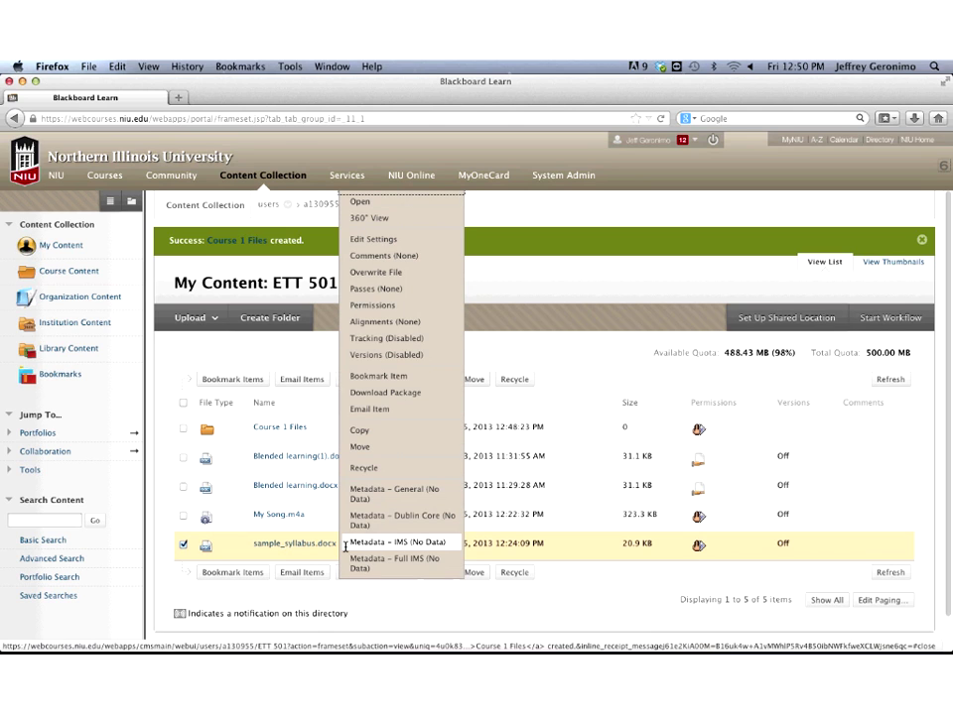
click(203, 401)
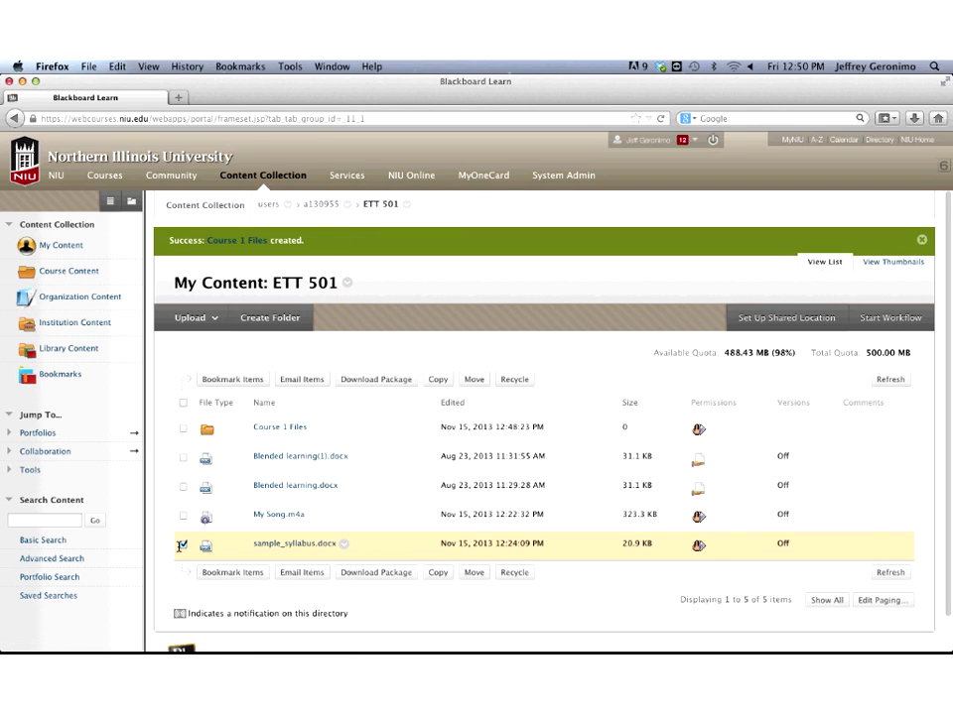
click(510, 381)
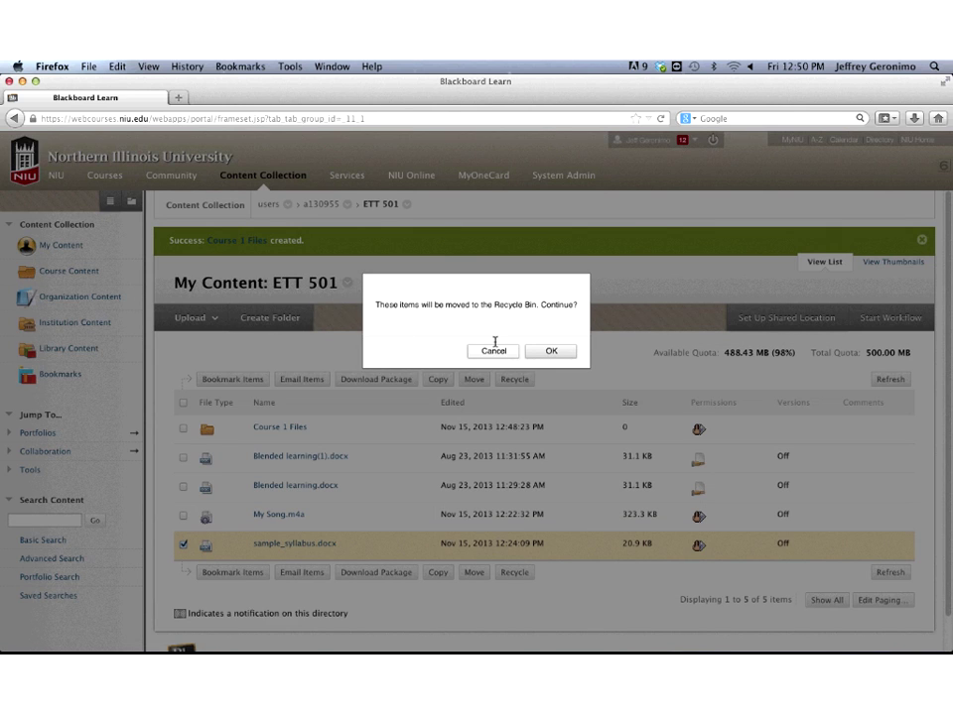
click(555, 349)
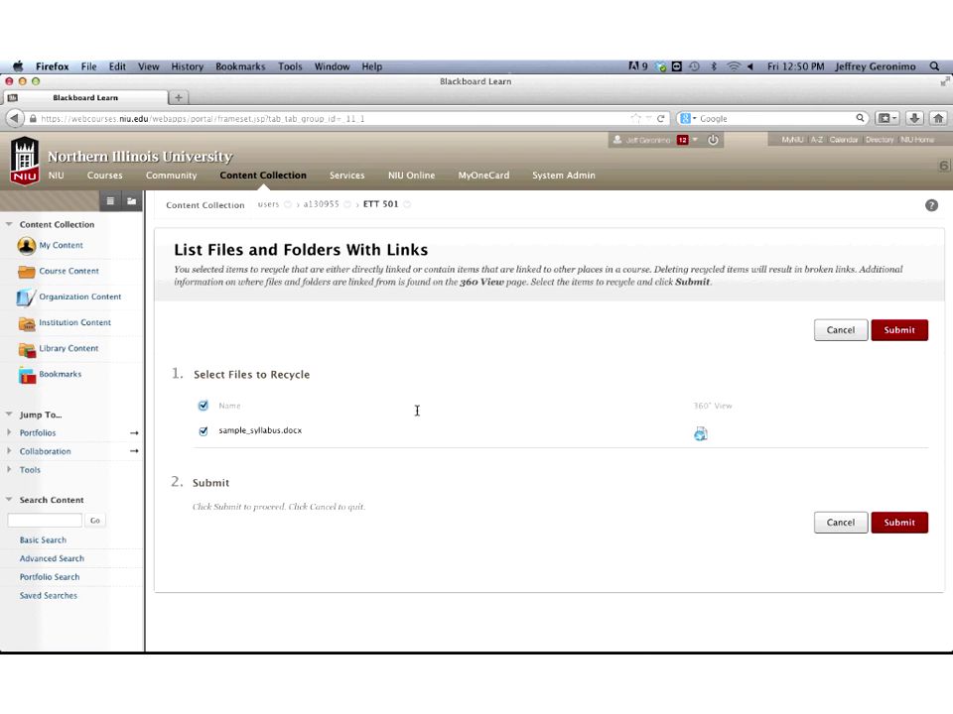
click(828, 333)
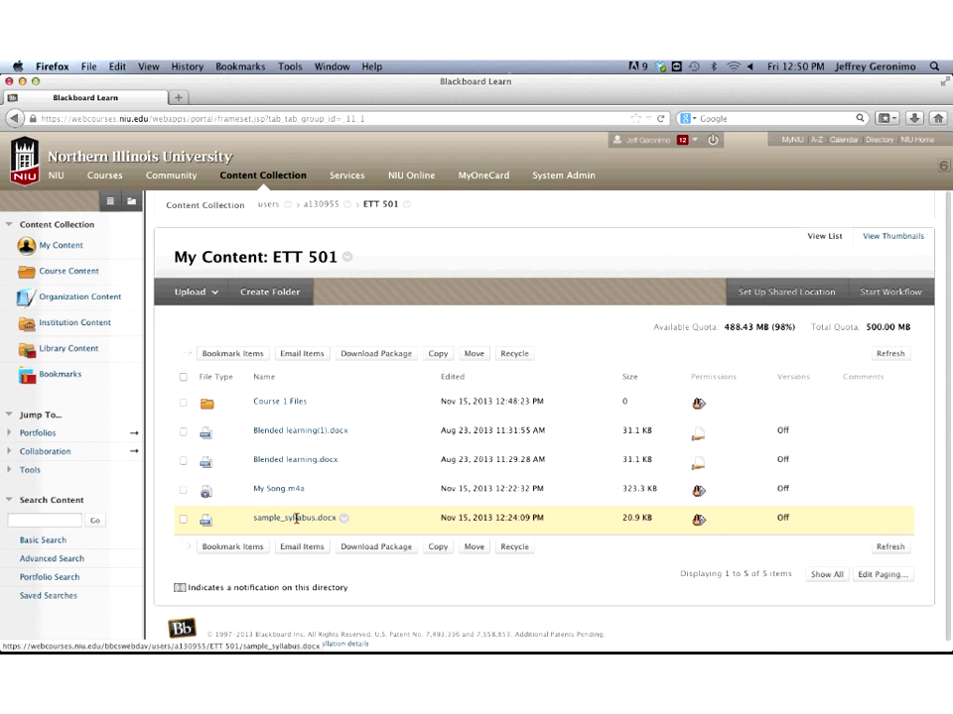
Look over the options of sample_syllabus.docx, including Overwrite File, deselect the file and reduce the size of the browser window
click(344, 517)
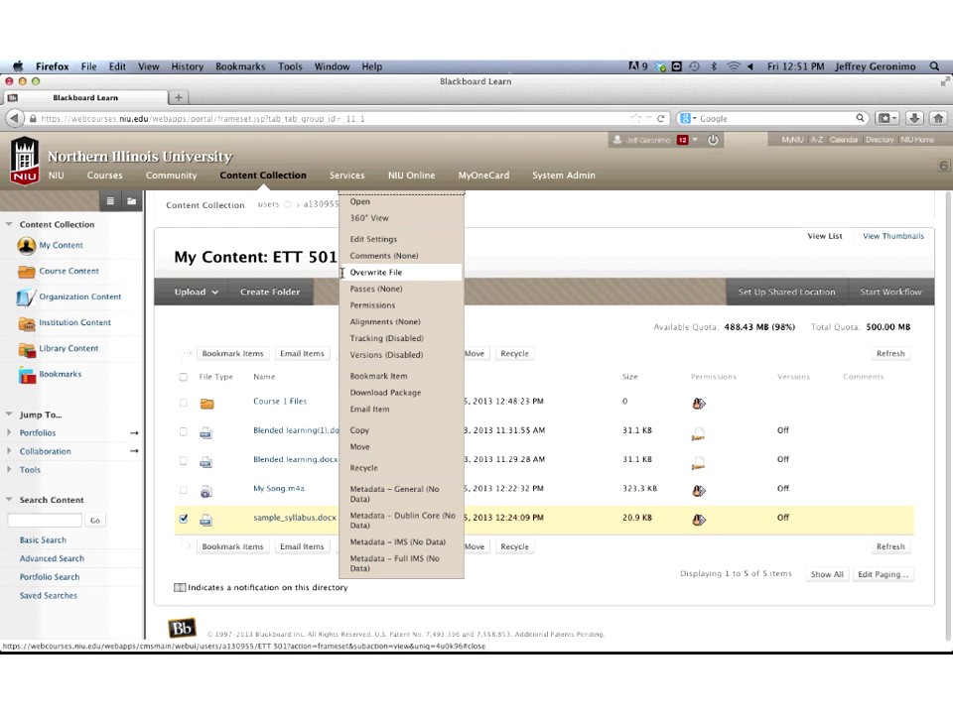
click(272, 315)
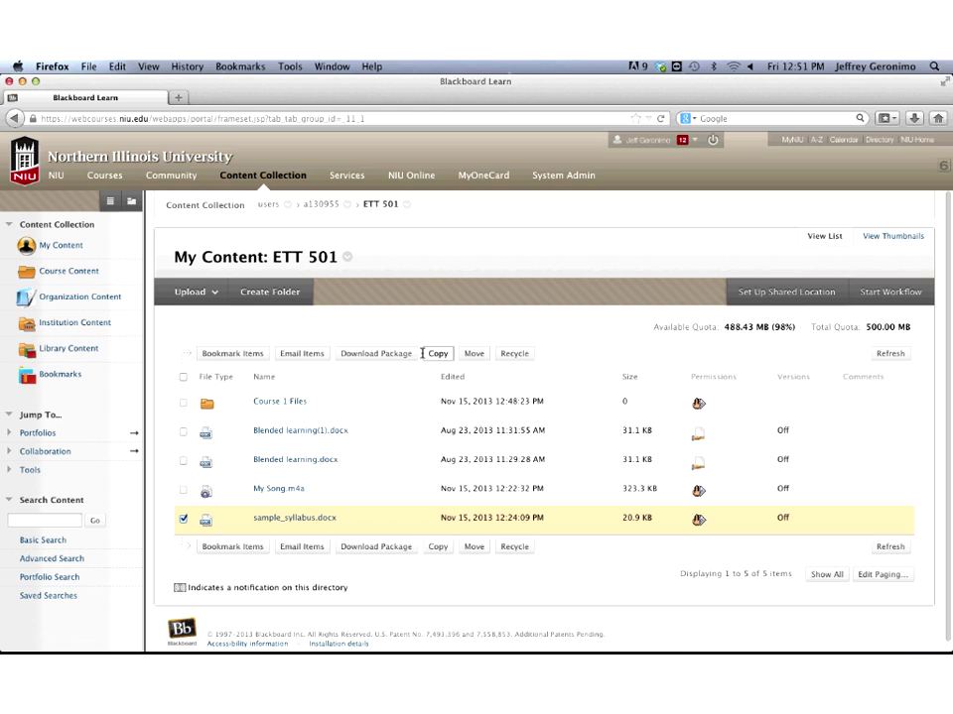
click(182, 518)
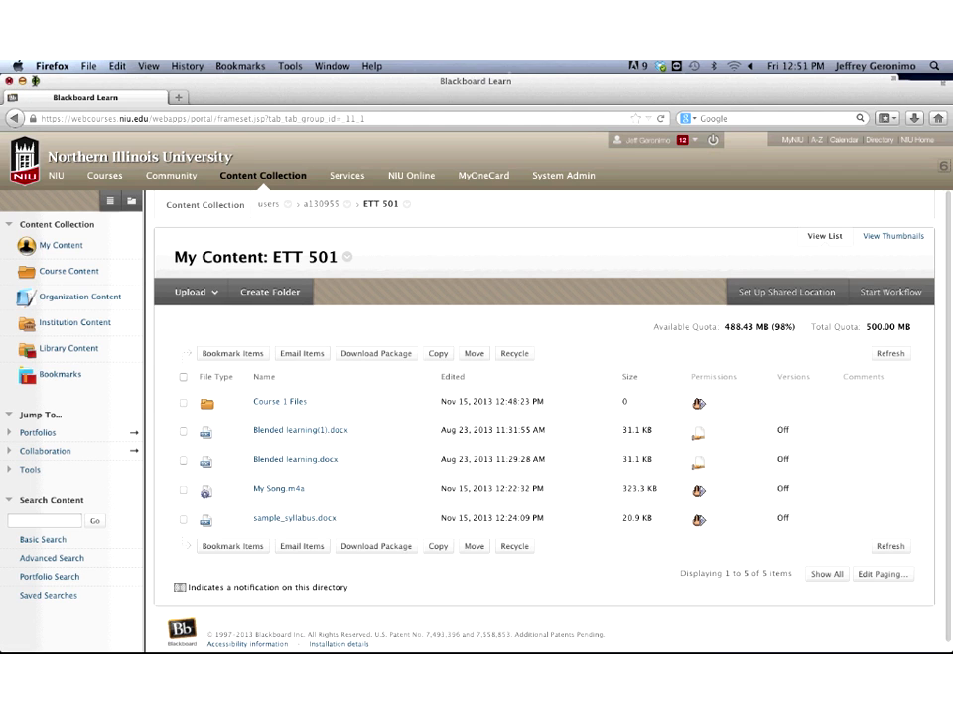
click(36, 81)
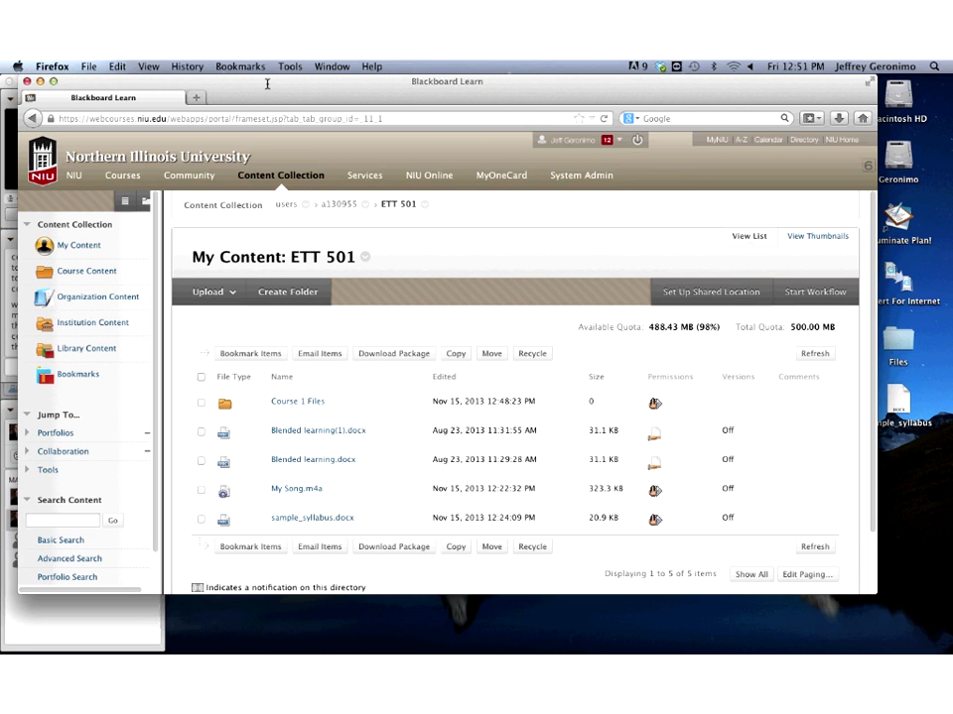
Move the browser window aside to check the chat in Blackboard Collaborate, return to the browser and enlarge its window
drag(266, 84, 412, 102)
click(50, 295)
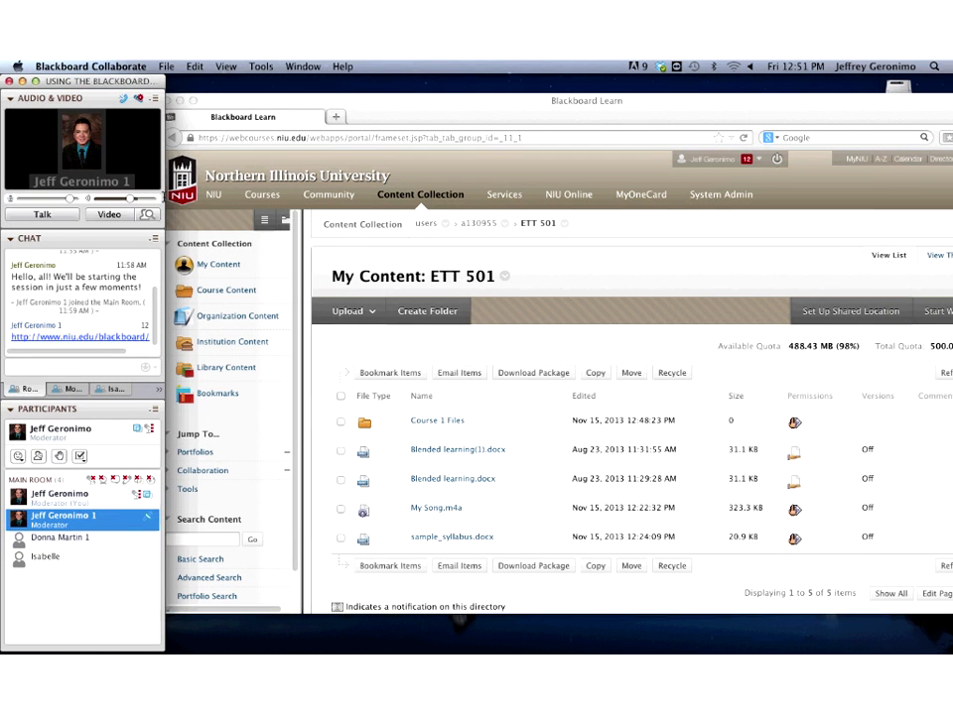
click(396, 109)
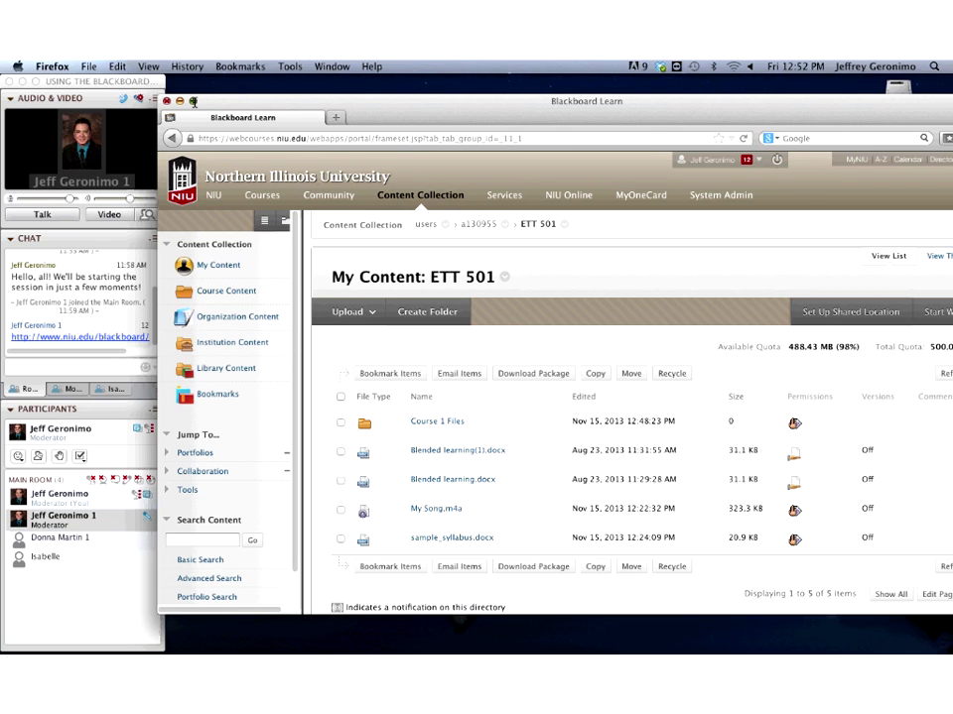
click(194, 101)
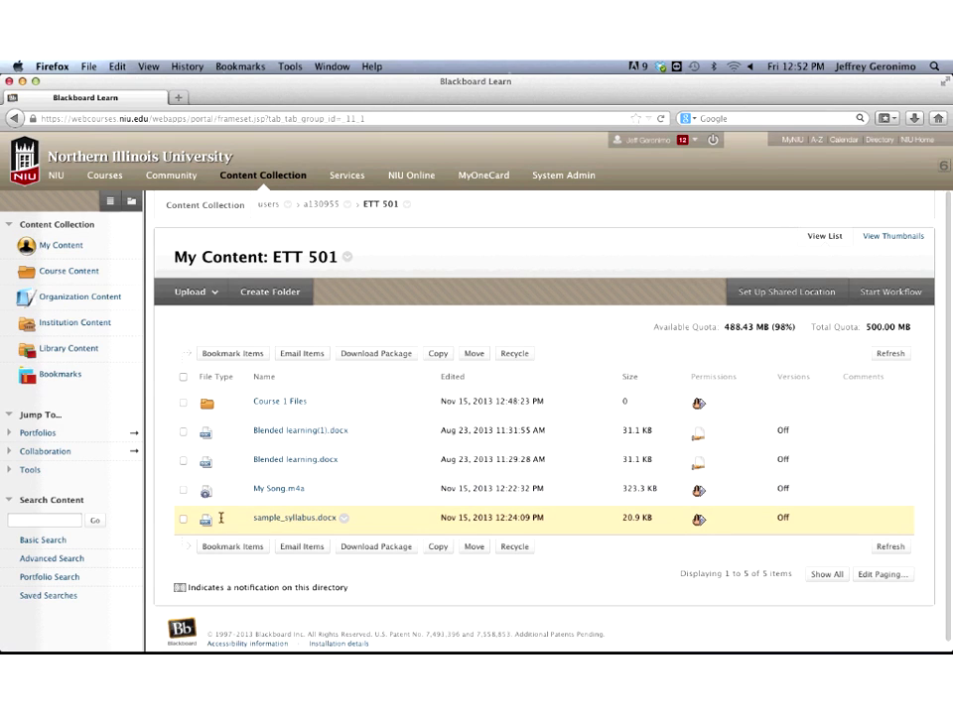
Open the 360° View of sample_syllabus.docx and examine its properties, including the owner and creator
click(344, 517)
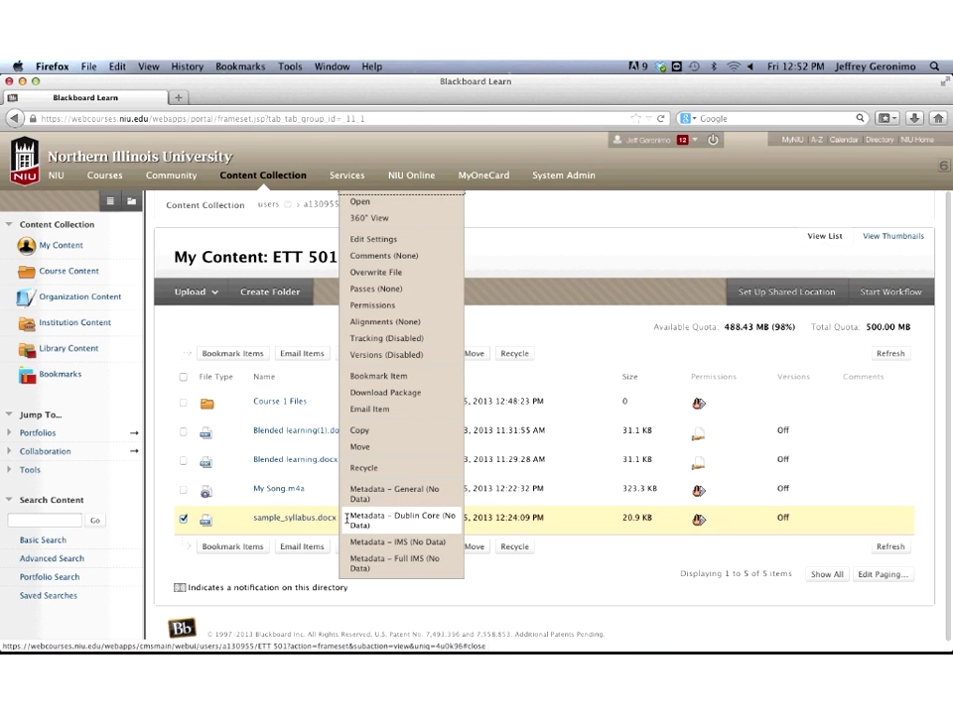
scroll(352, 517, down, 1)
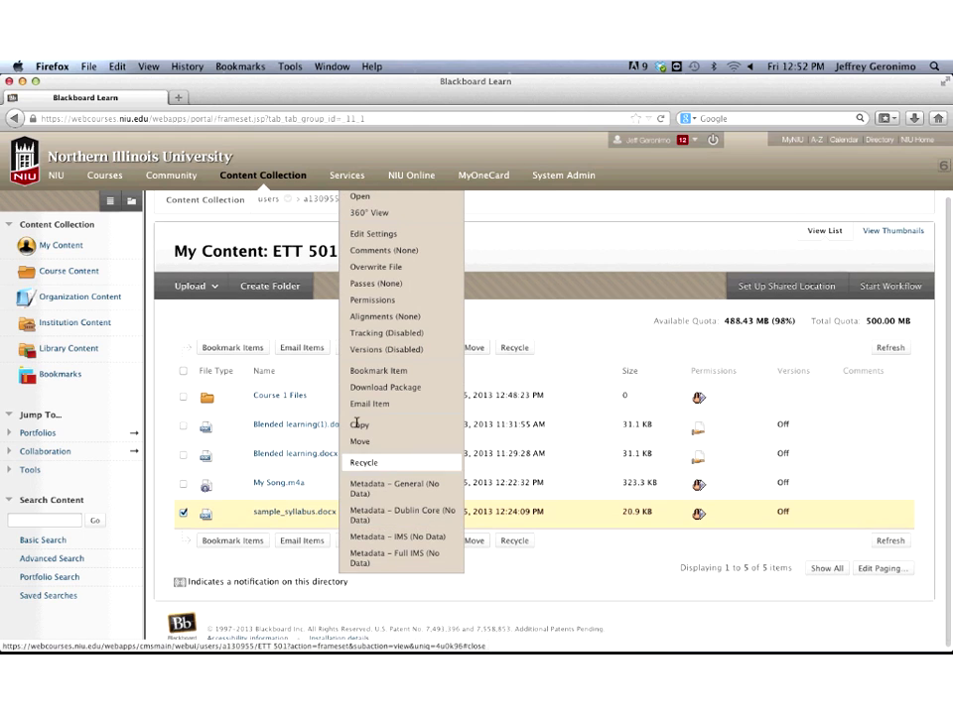
click(383, 212)
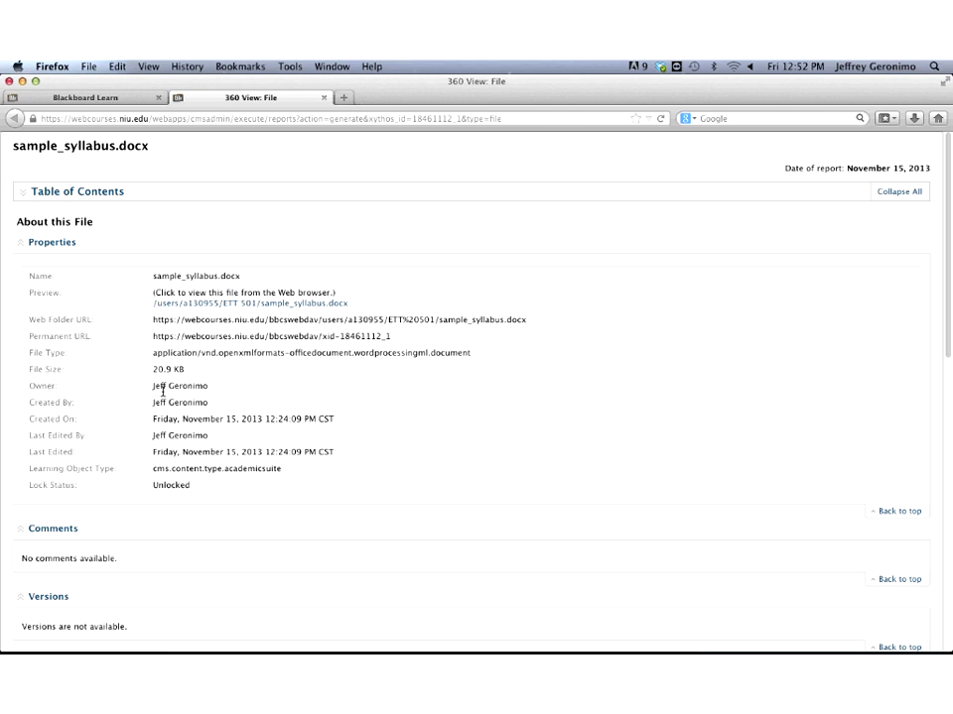
drag(35, 385, 59, 387)
double_click(30, 402)
click(113, 322)
scroll(947, 312, down, 3)
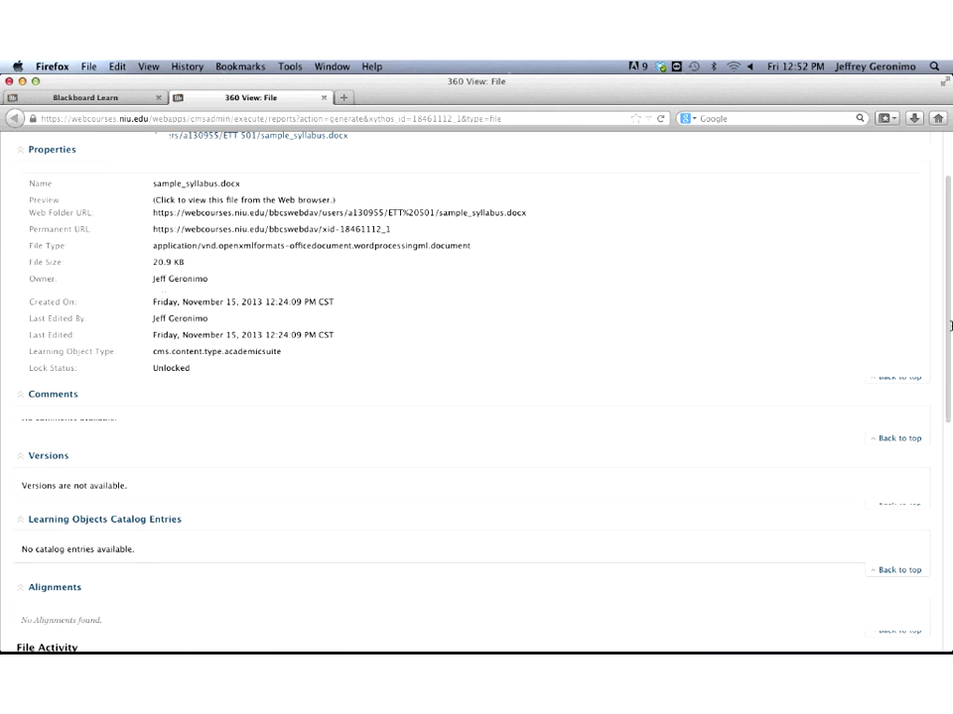
Review the file's permissions and its links to BbLearn Guest Course 01 and BbLearn Guest Course 37 in the 360° View report
scroll(948, 325, down, 10)
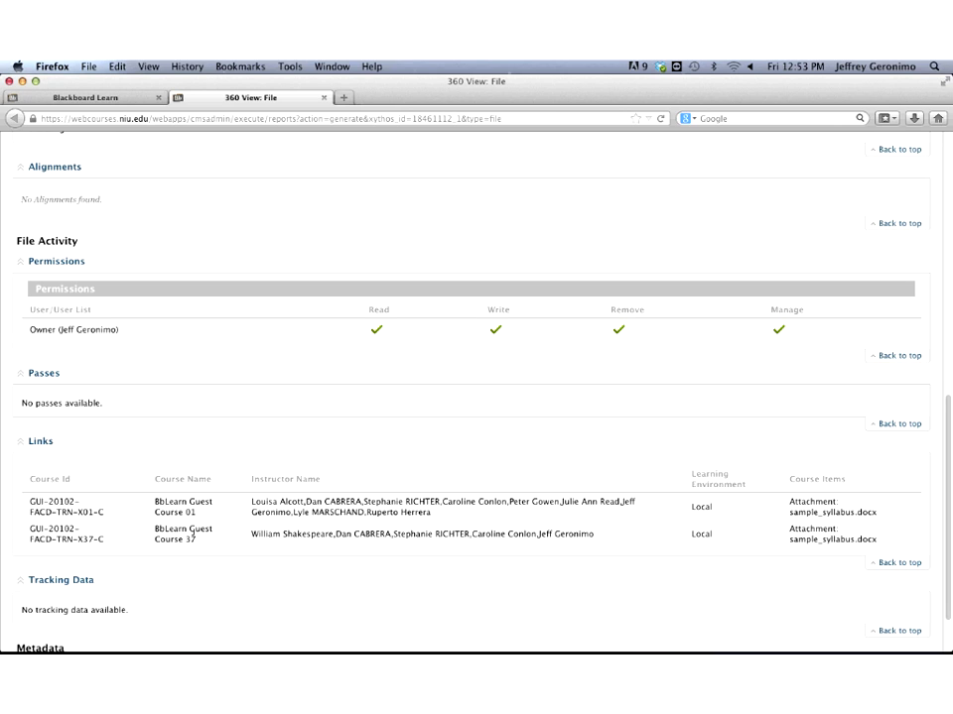
drag(197, 512, 151, 502)
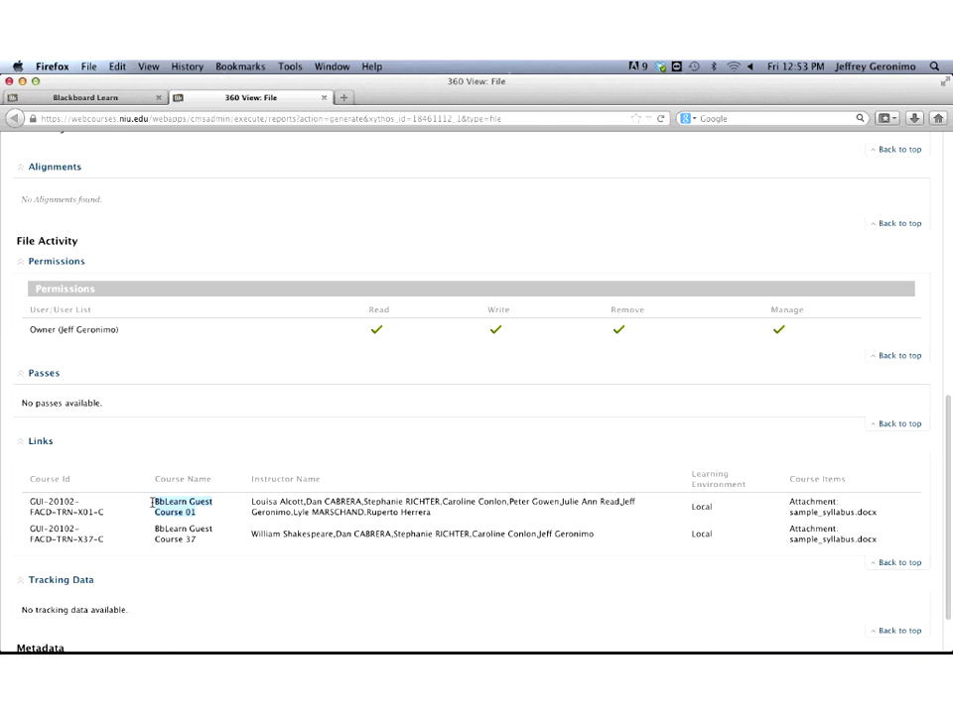
drag(201, 540, 143, 536)
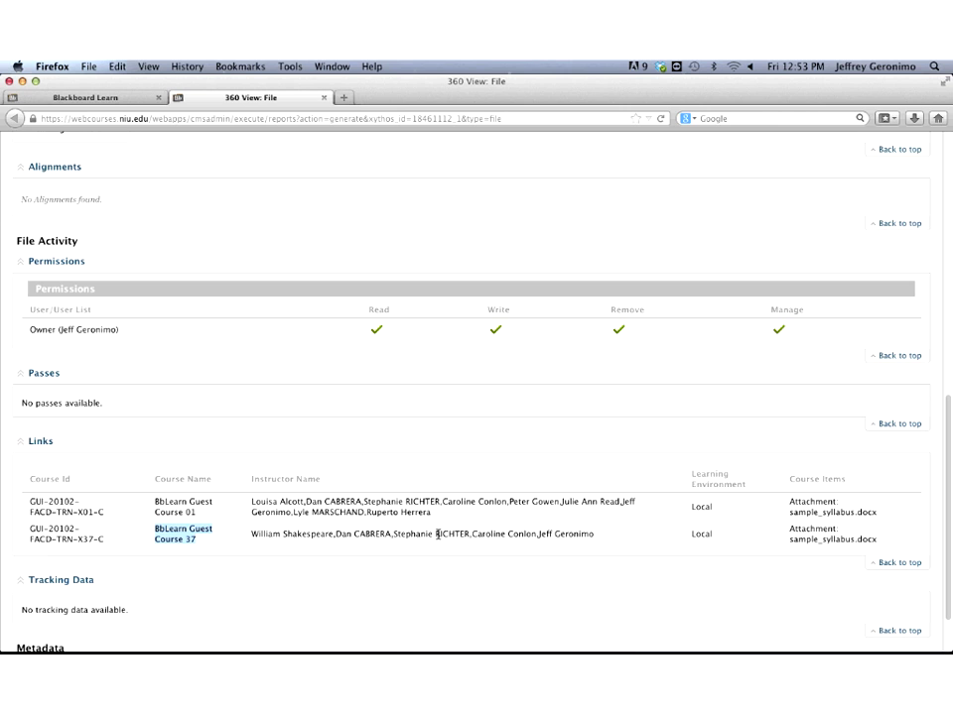
scroll(437, 532, up, 2)
scroll(436, 532, down, 4)
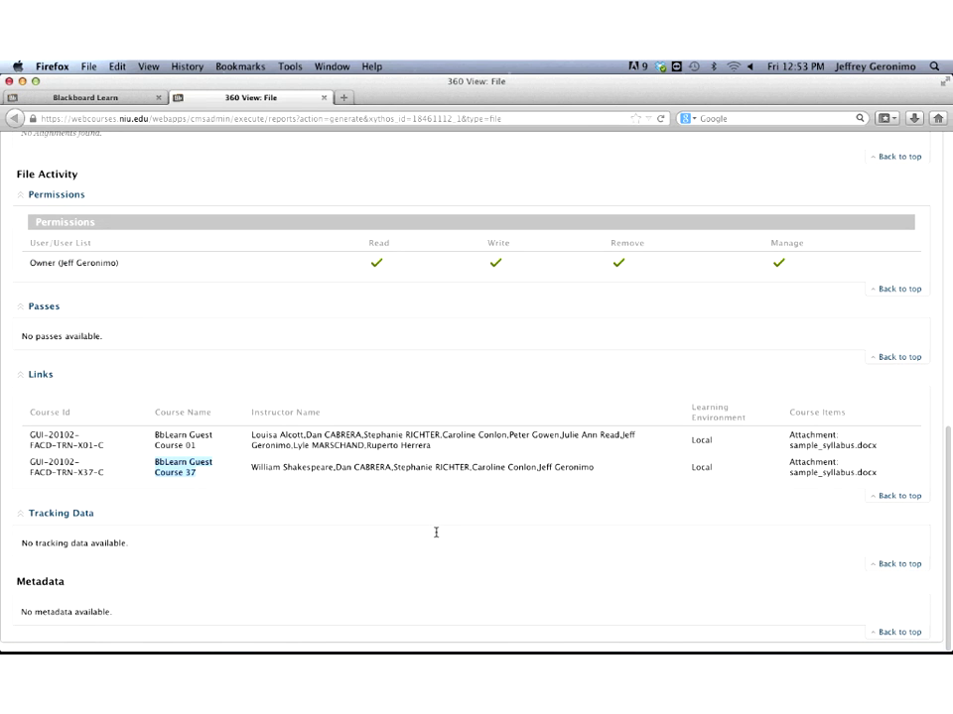
scroll(438, 532, up, 3)
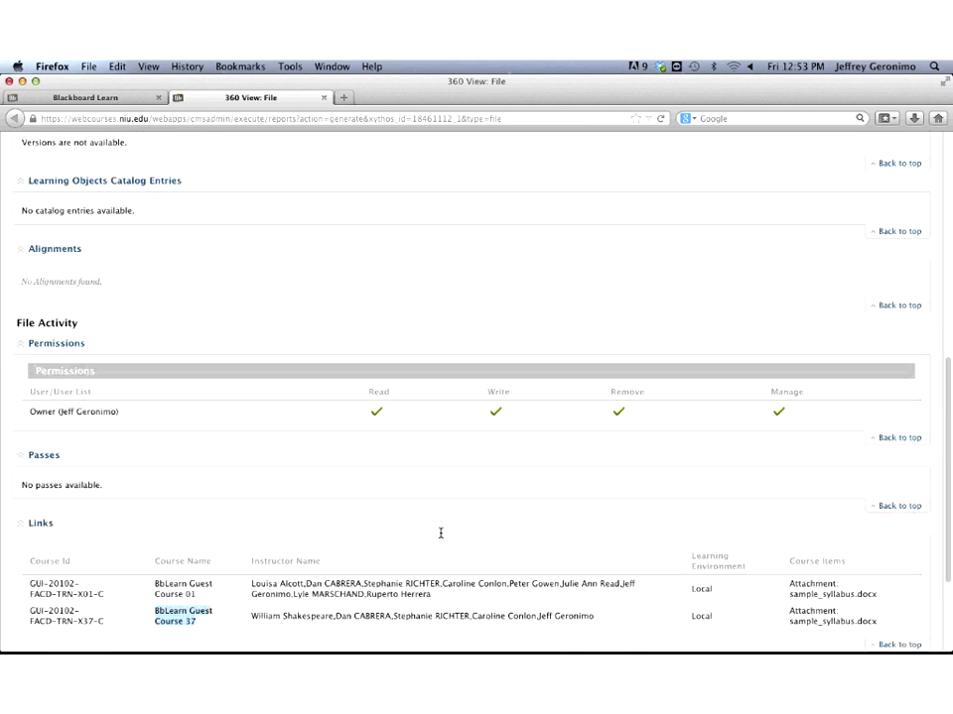
scroll(441, 533, up, 4)
scroll(439, 534, up, 5)
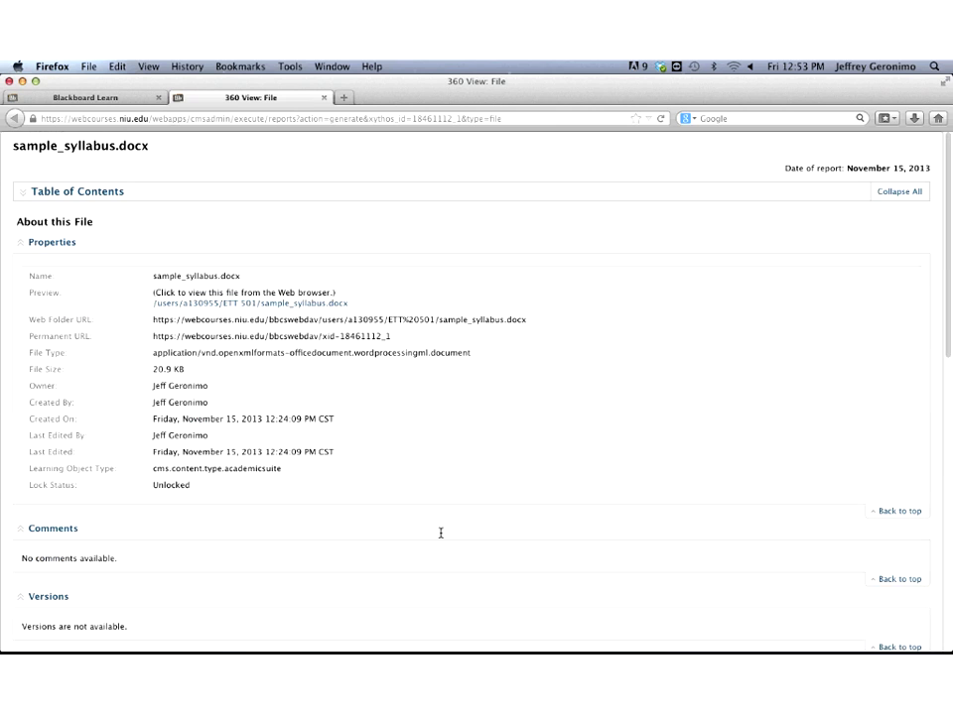
Close the 360° View report, point out the 360° View option of sample_syllabus.docx again, and deselect the file
click(324, 98)
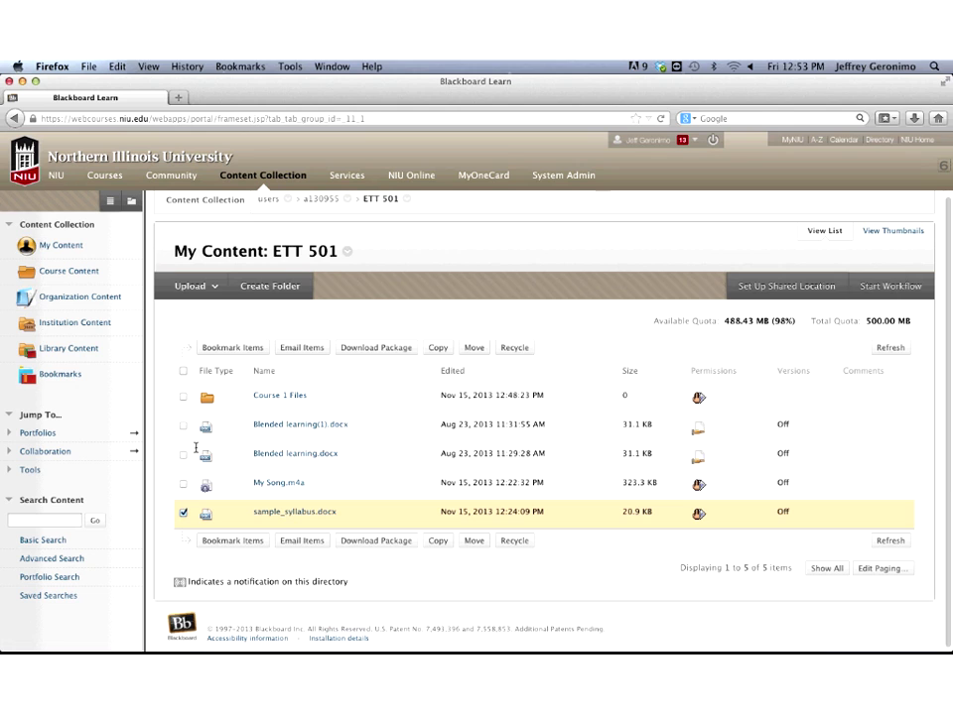
click(346, 512)
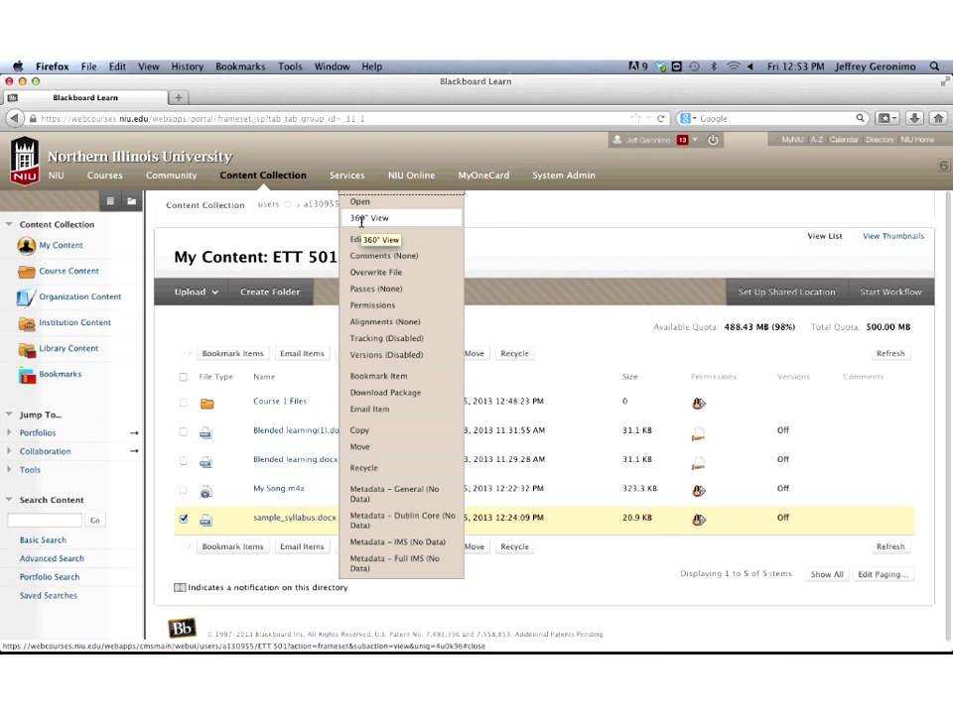
click(257, 313)
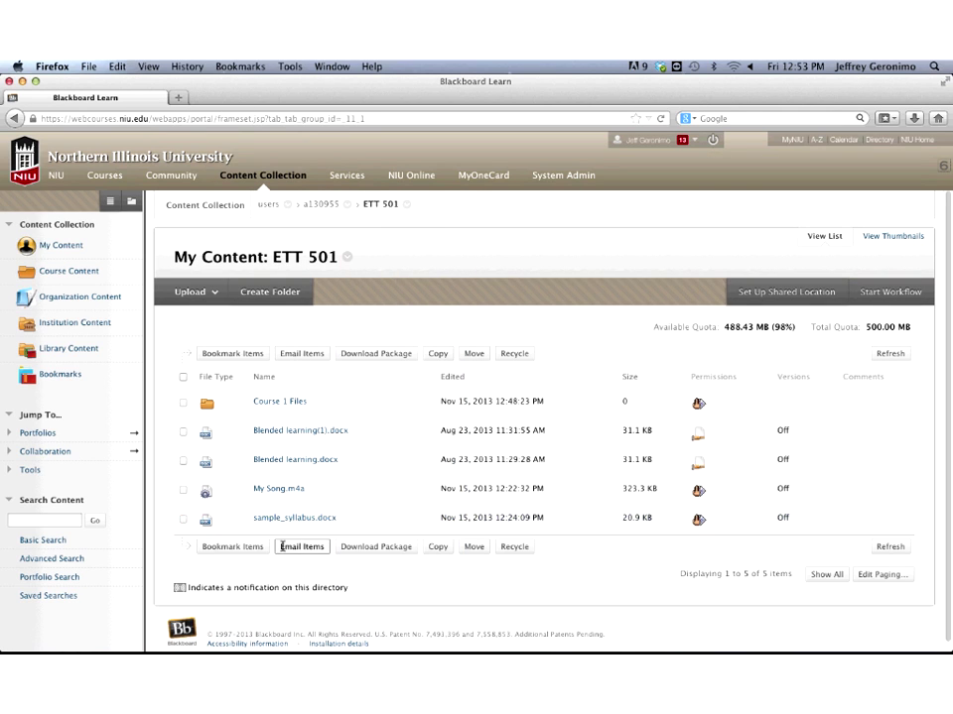
Select all items in the ETT 501 folder, request them as a download package, and cancel saving ETT 501.zip
click(184, 376)
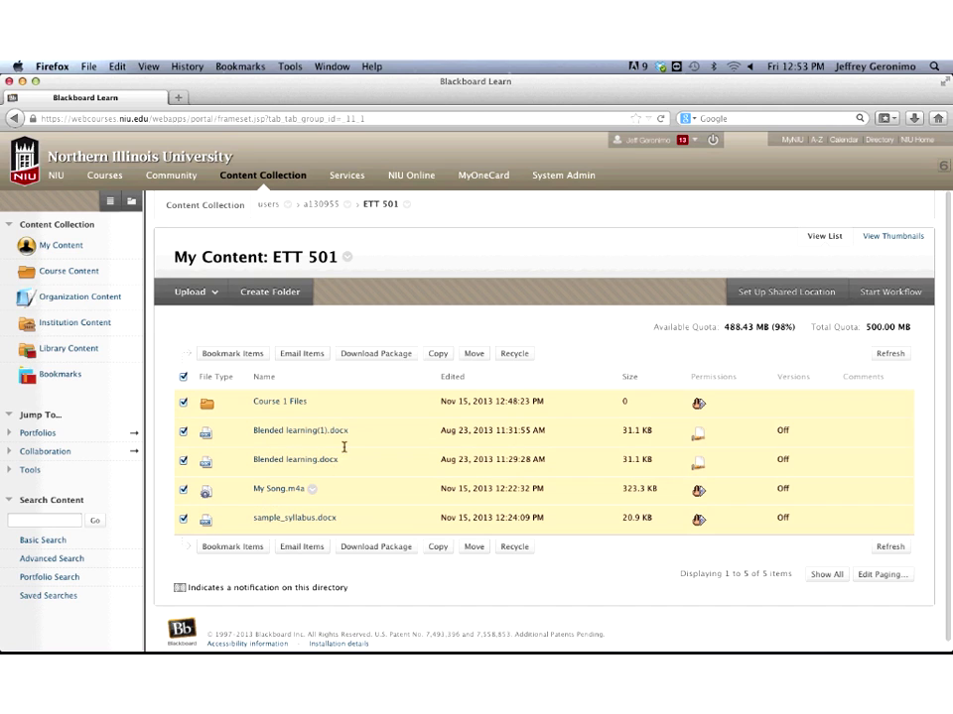
click(362, 352)
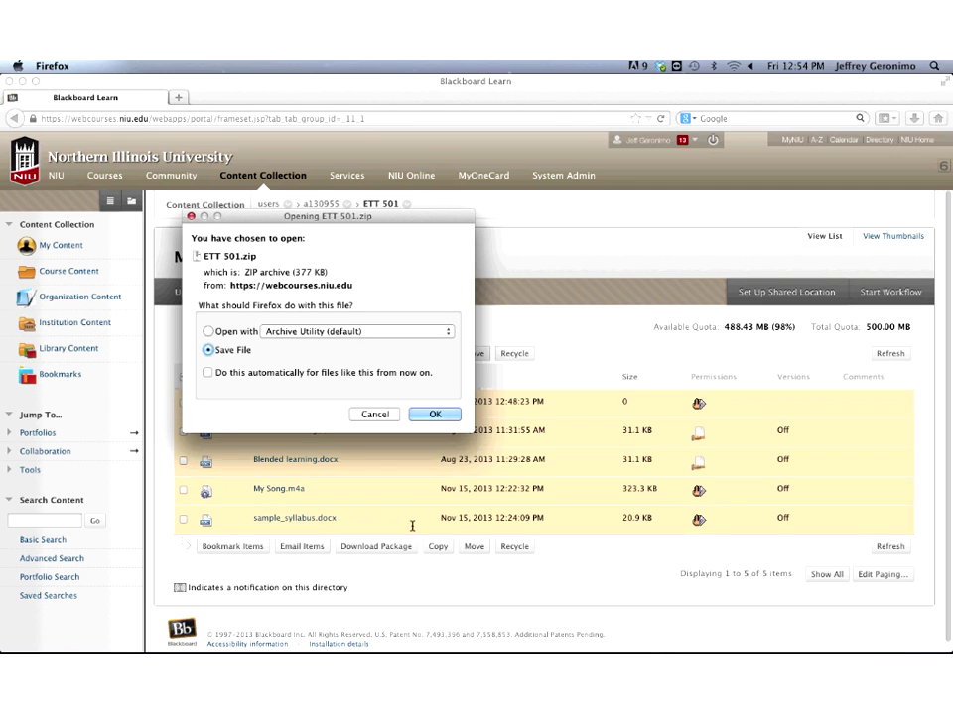
click(374, 414)
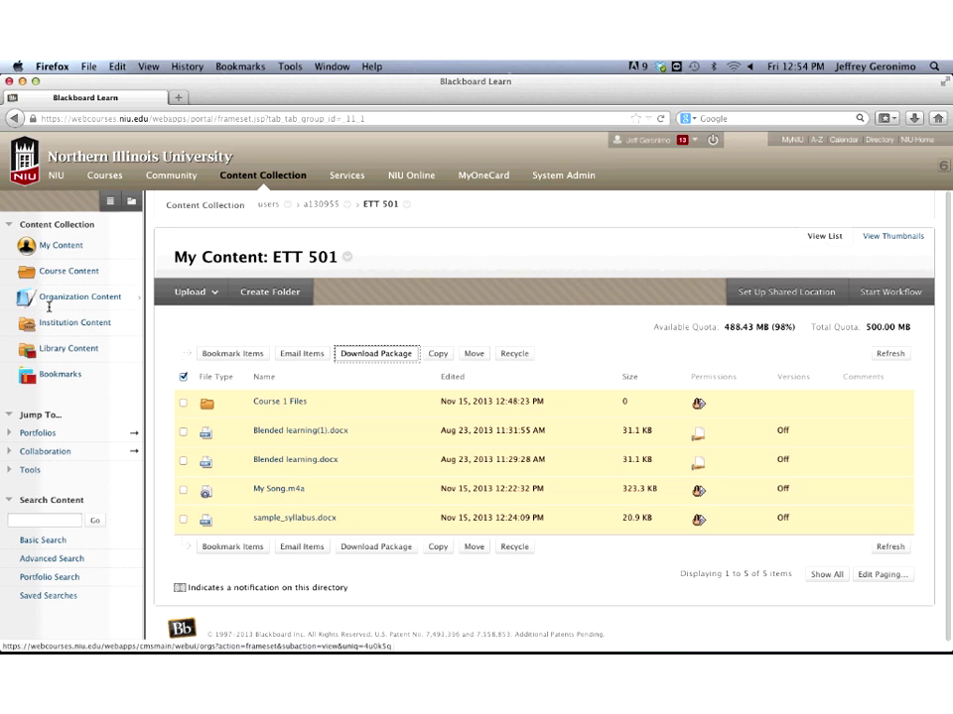
Look over the Bookmarks, My Content and Course Content areas, and open Institution Content
click(58, 375)
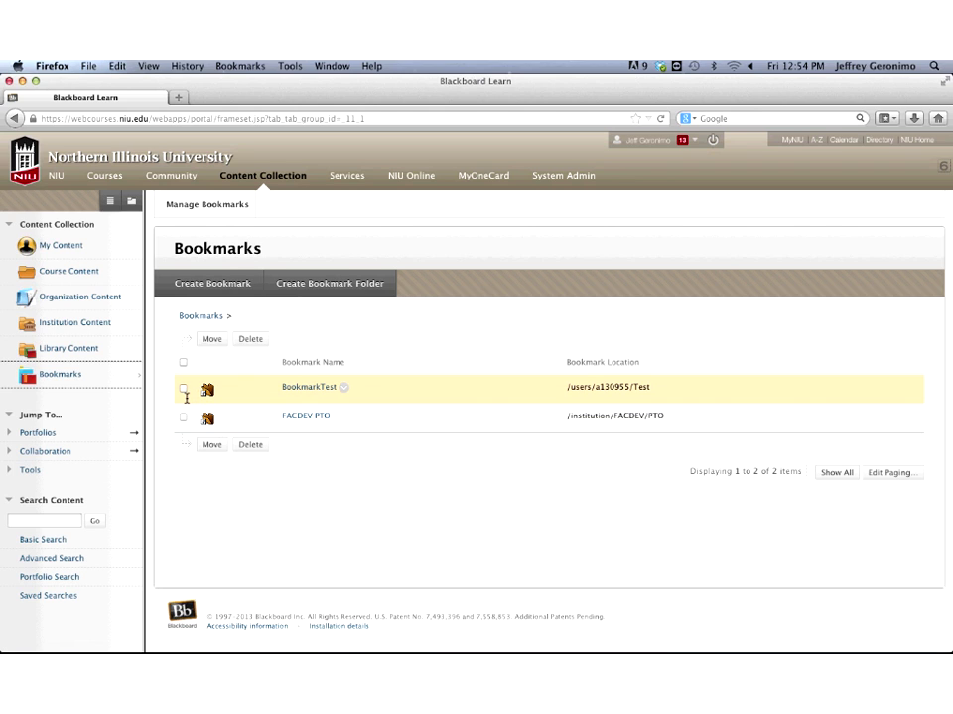
click(71, 246)
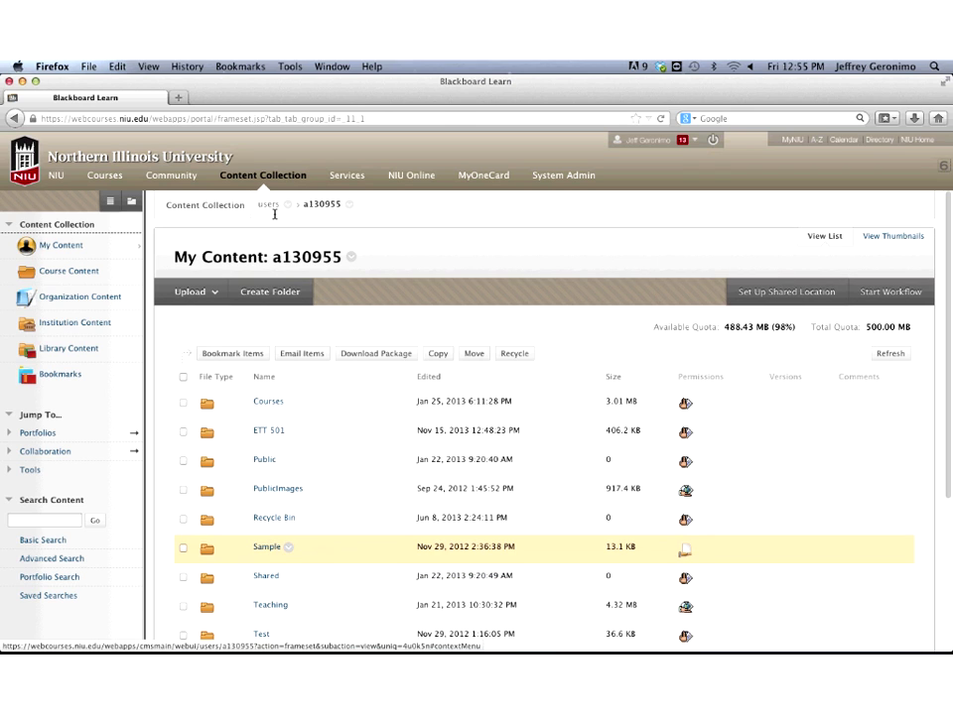
click(77, 268)
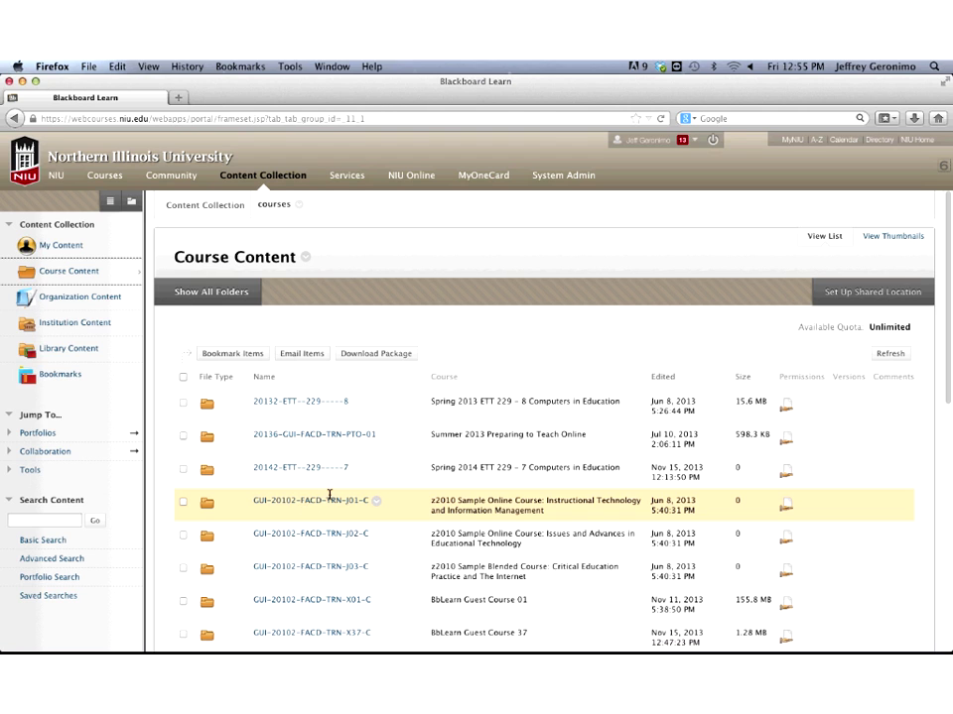
click(78, 323)
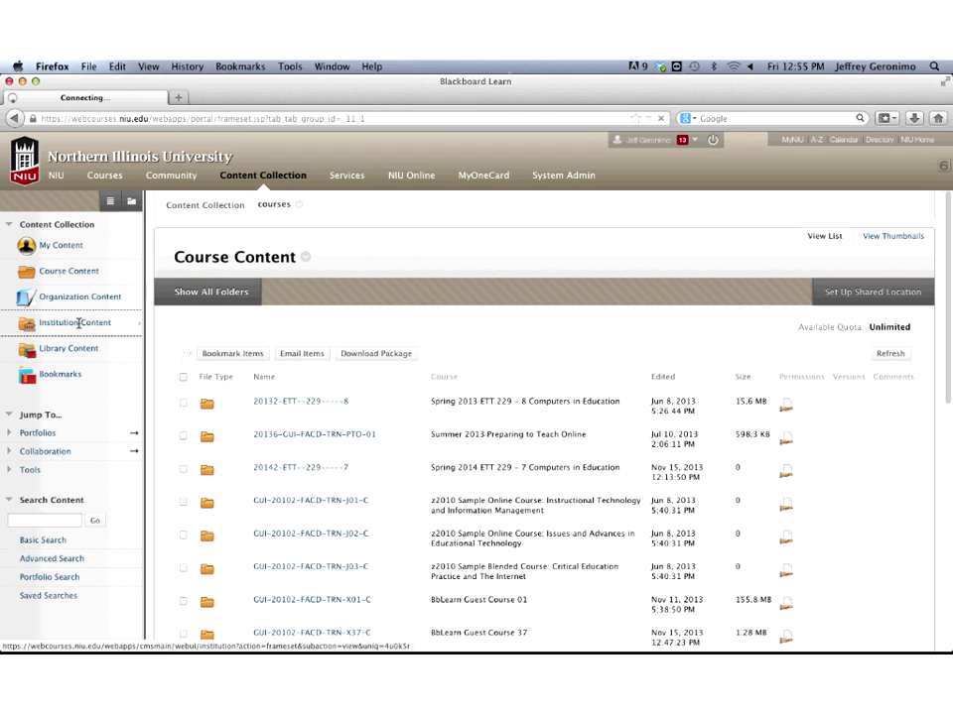